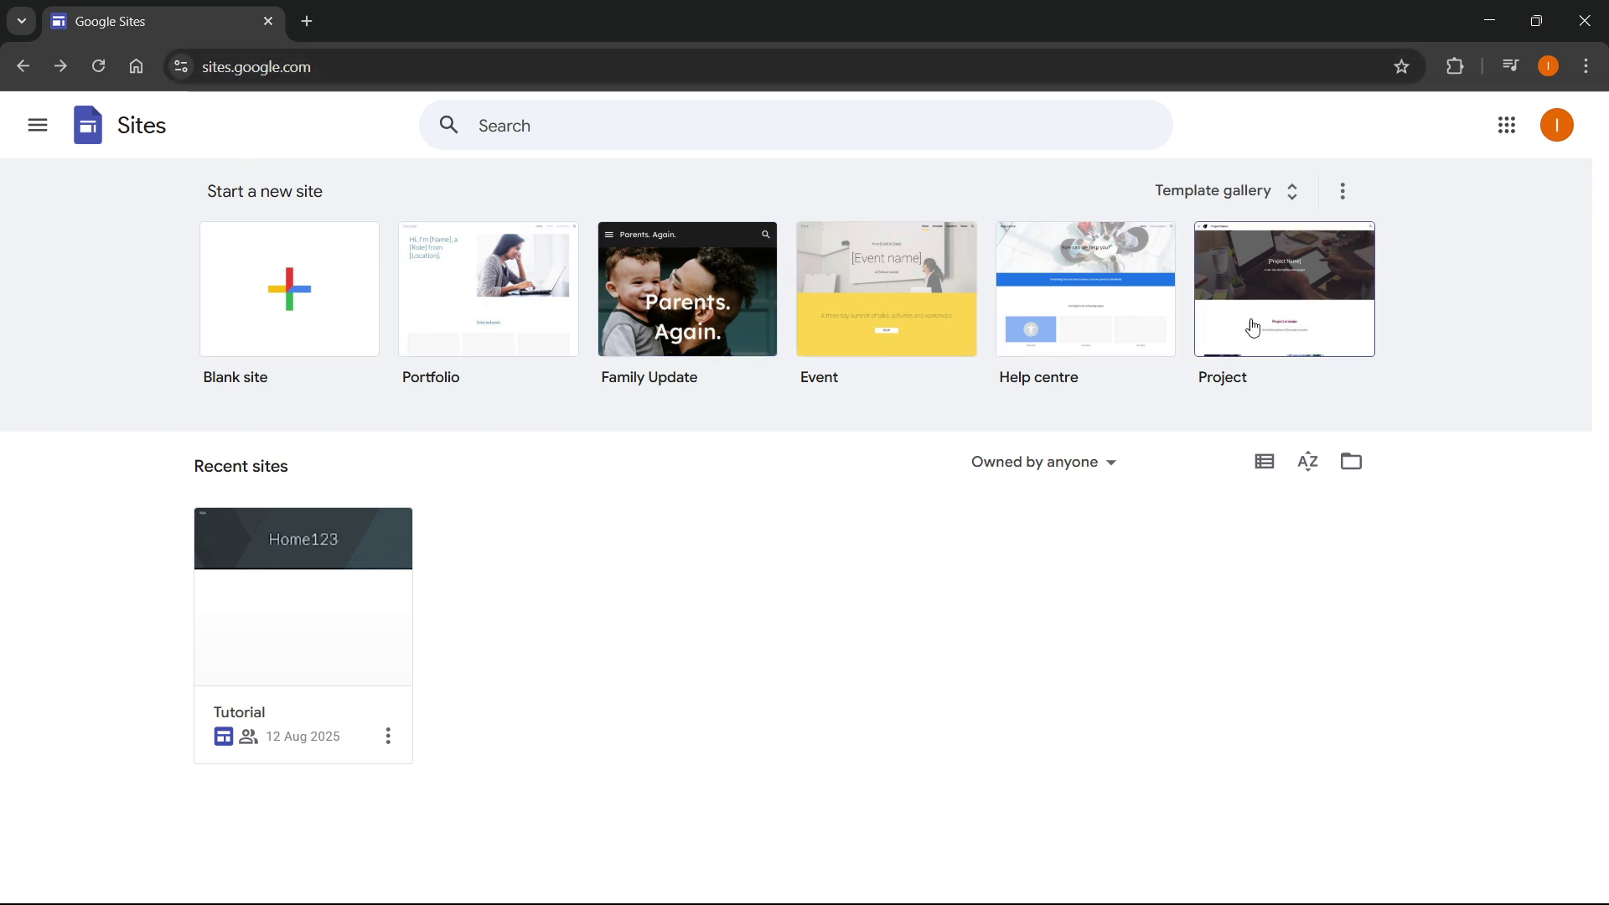
Start a new site from the Blank site card on the Sites home page.
{"action": "left_click", "coordinate": [308, 326]}
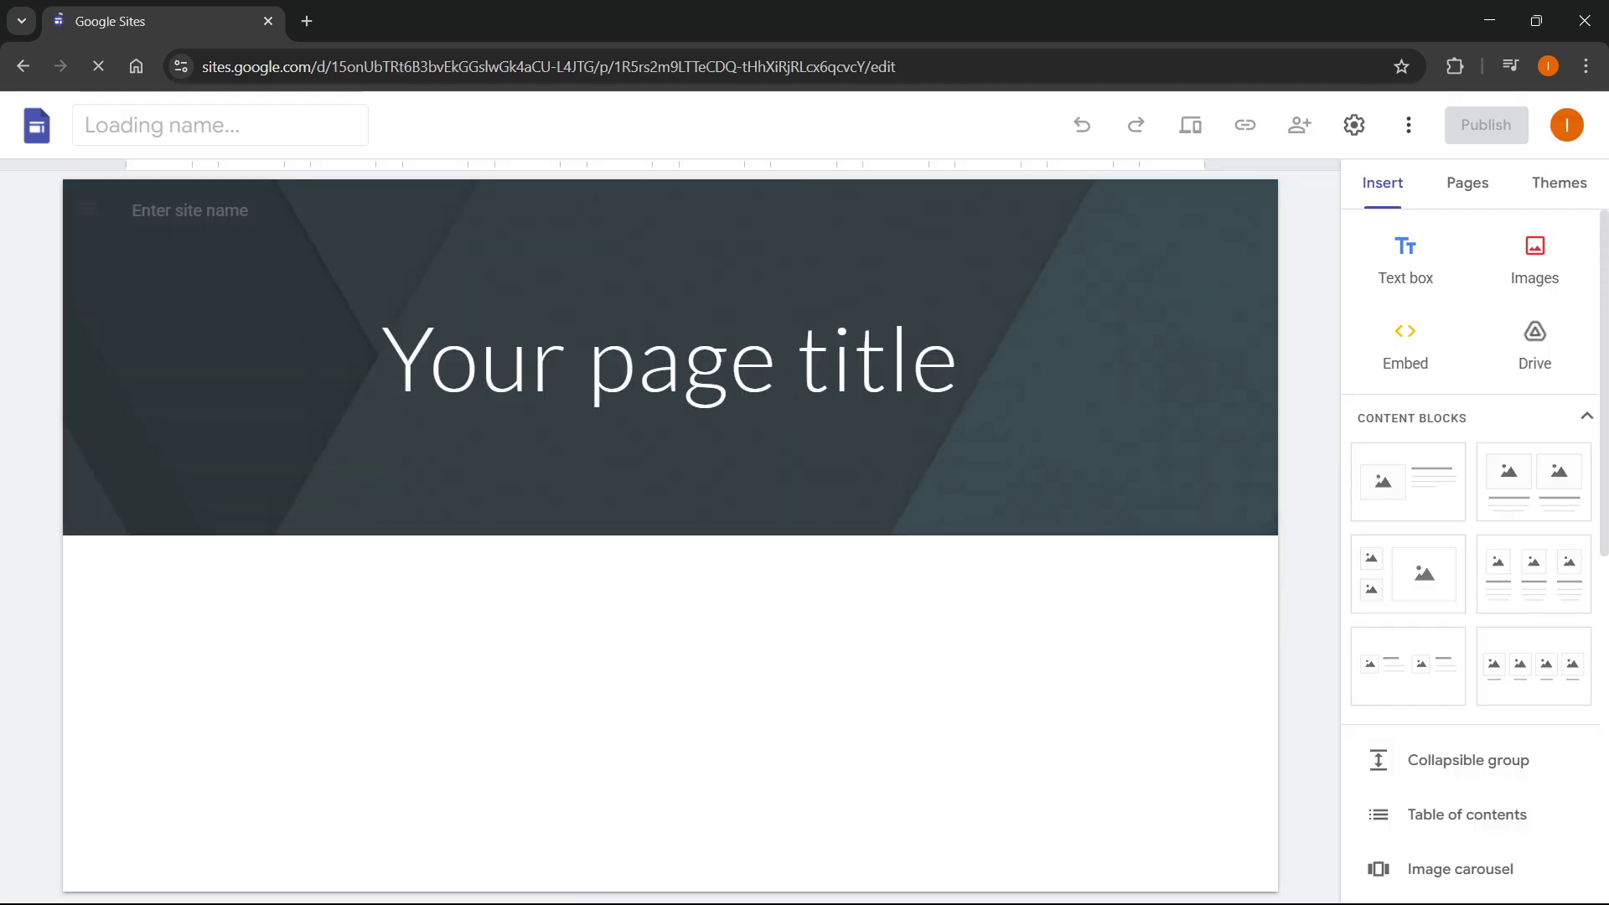
Replace the header's page title with 'My e-Portfolio'.
{"action": "left_click", "coordinate": [852, 450]}
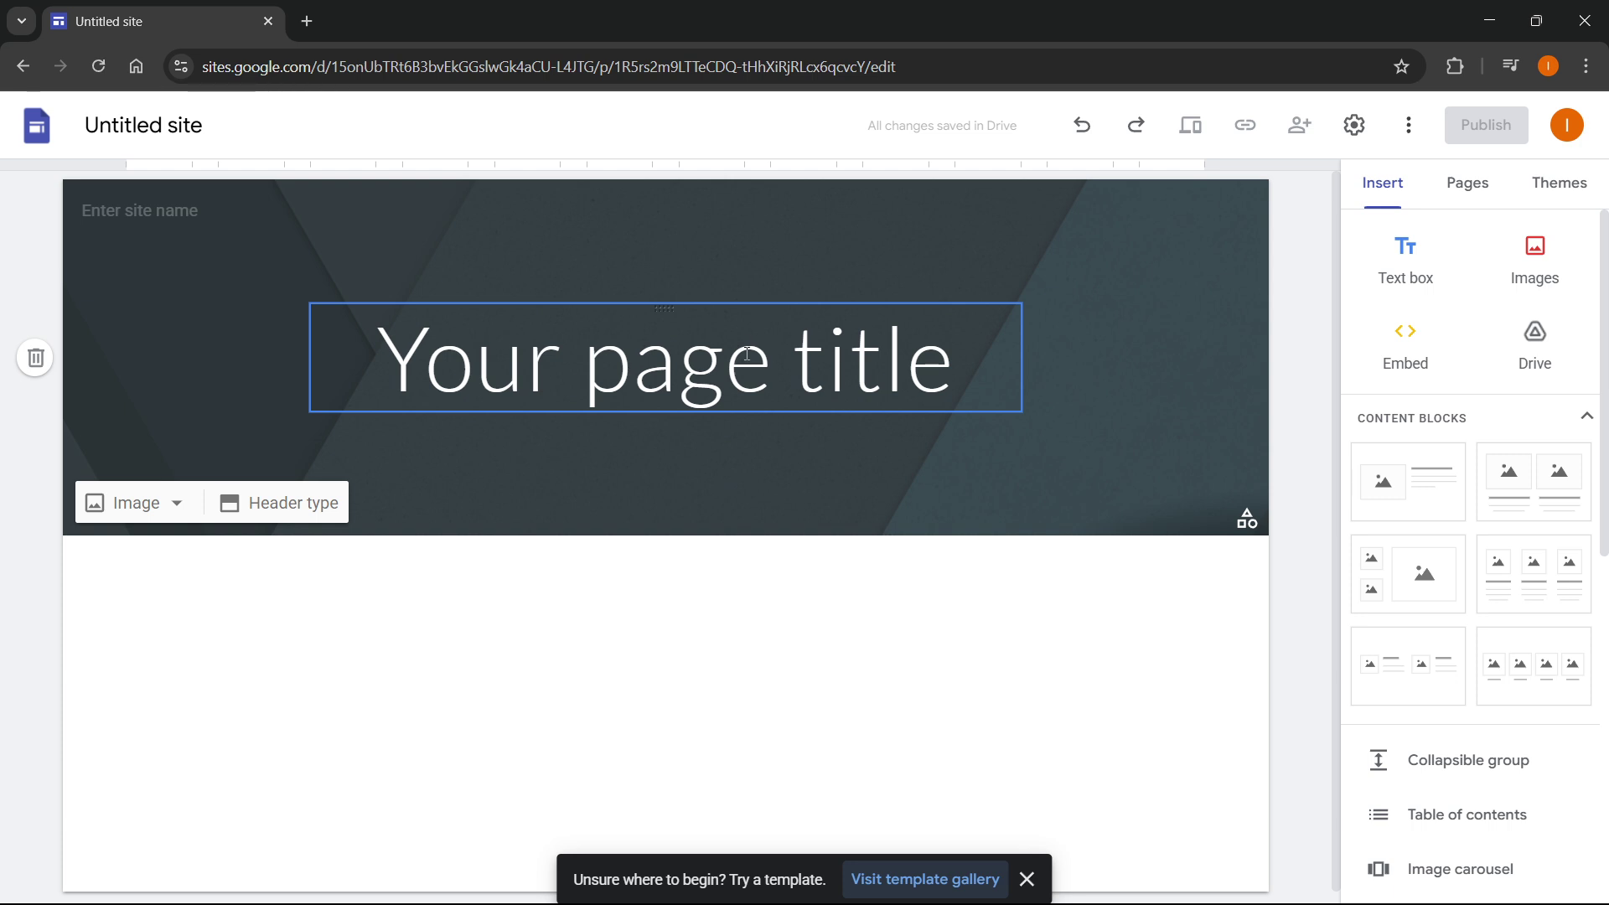
{"action": "double_click", "coordinate": [686, 356]}
{"action": "left_click", "coordinate": [851, 431]}
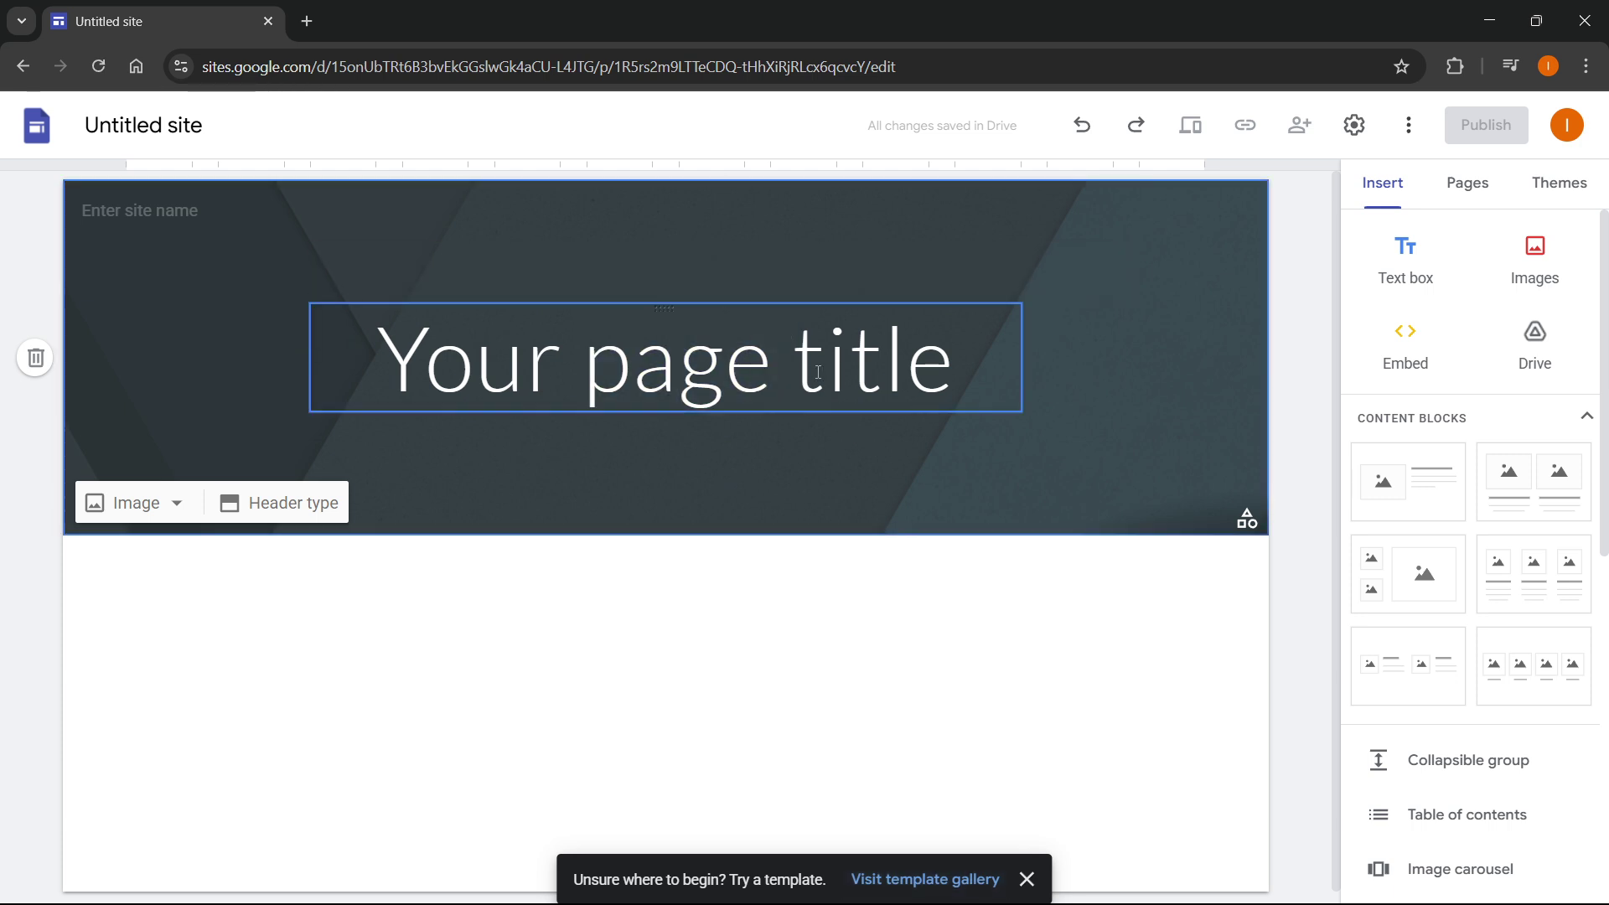
{"action": "triple_click", "coordinate": [819, 373]}
{"action": "type", "text": "My e"}
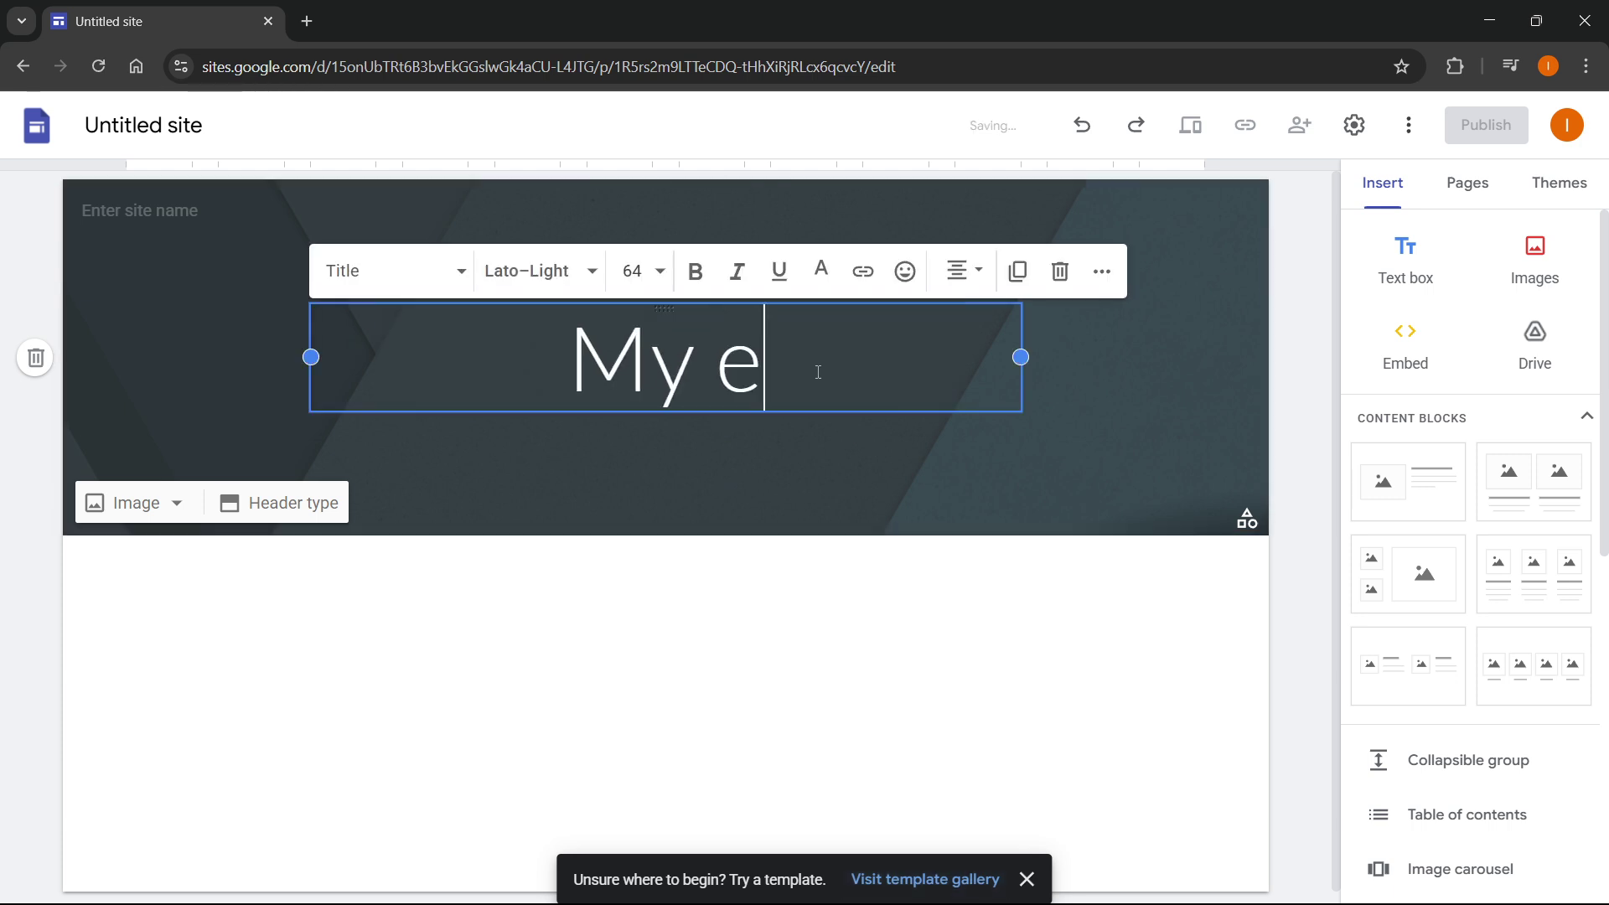
{"action": "type", "text": "-Portfolio"}
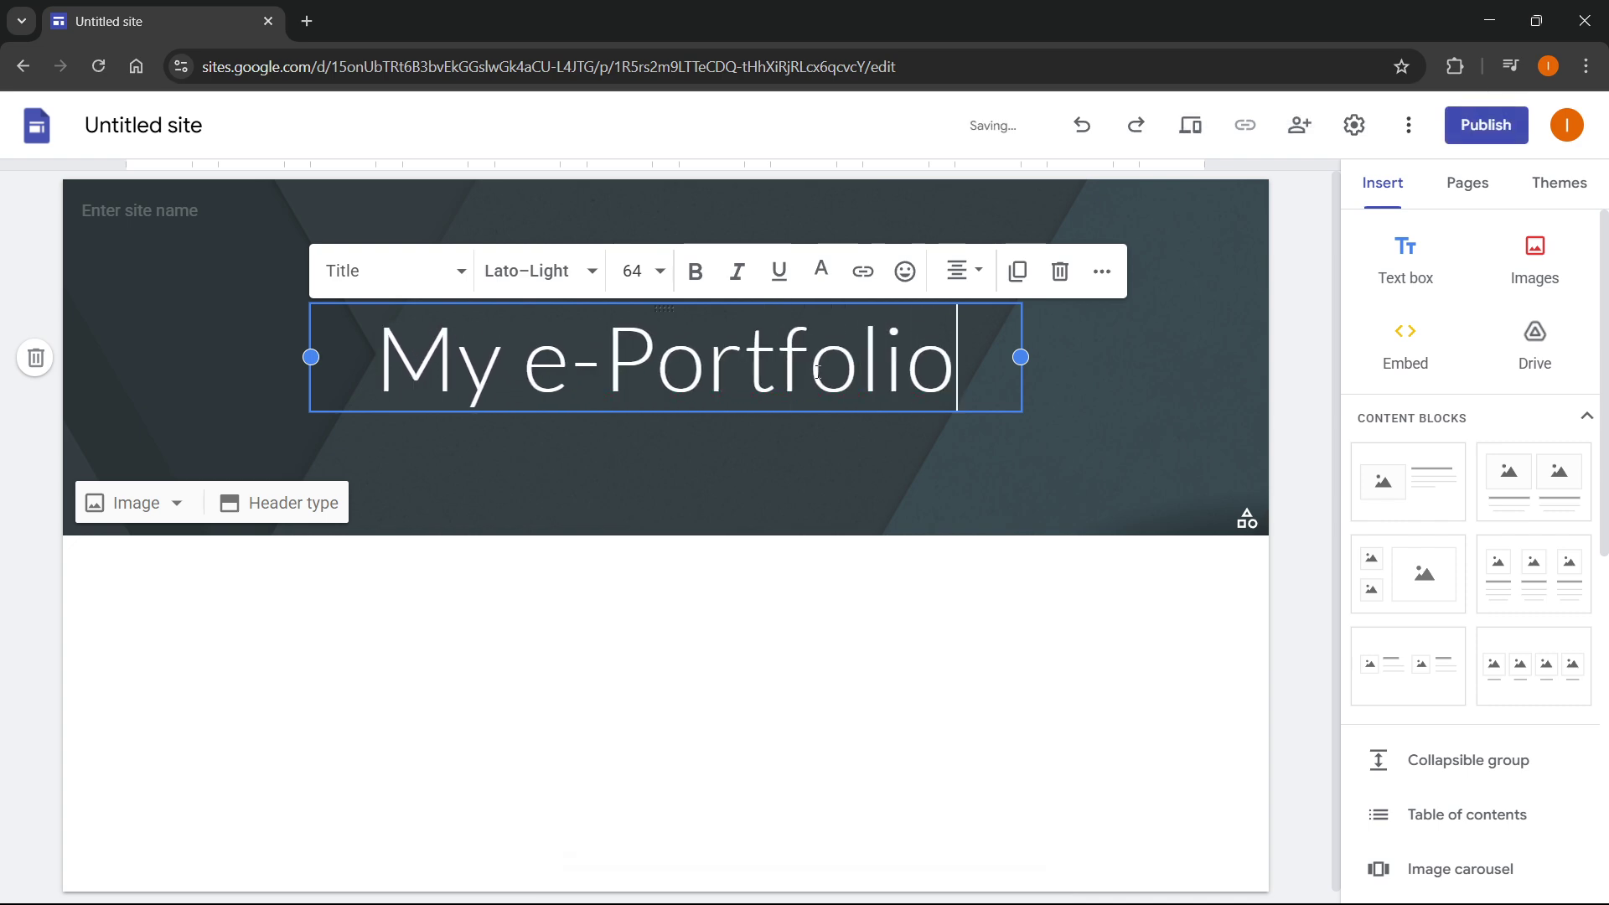
Replace 'Untitled site' with the owner's portfolio name as the site name.
{"action": "left_click", "coordinate": [163, 211]}
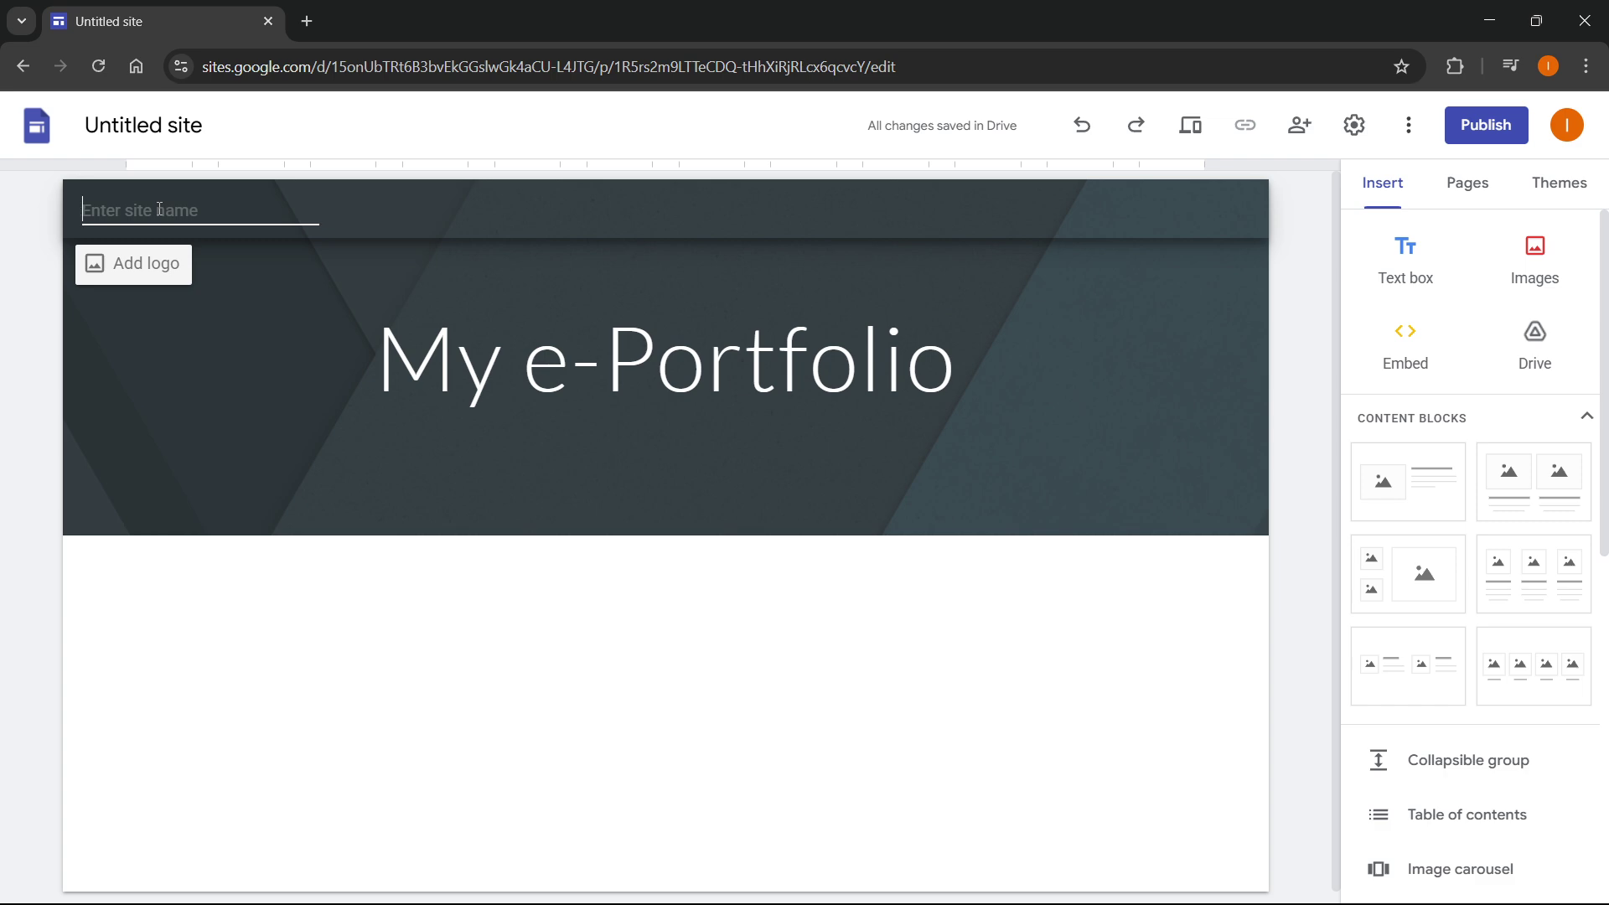
{"action": "type", "text": "John's Portfolio"}
{"action": "left_click", "coordinate": [251, 285]}
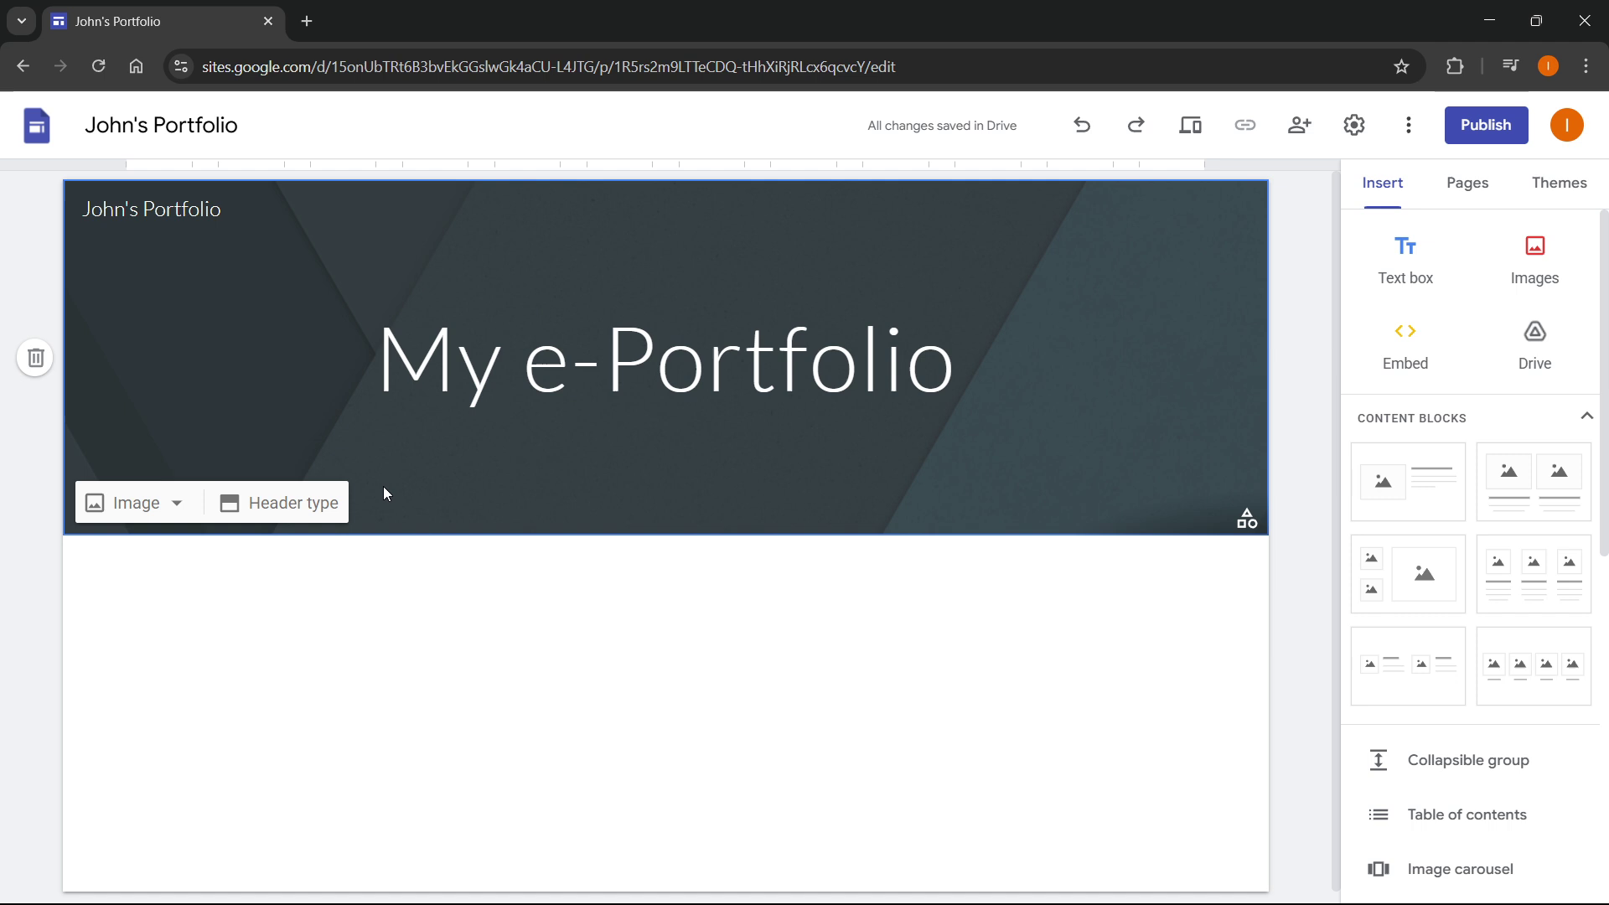
{"action": "left_click", "coordinate": [803, 597]}
{"action": "left_click", "coordinate": [289, 504]}
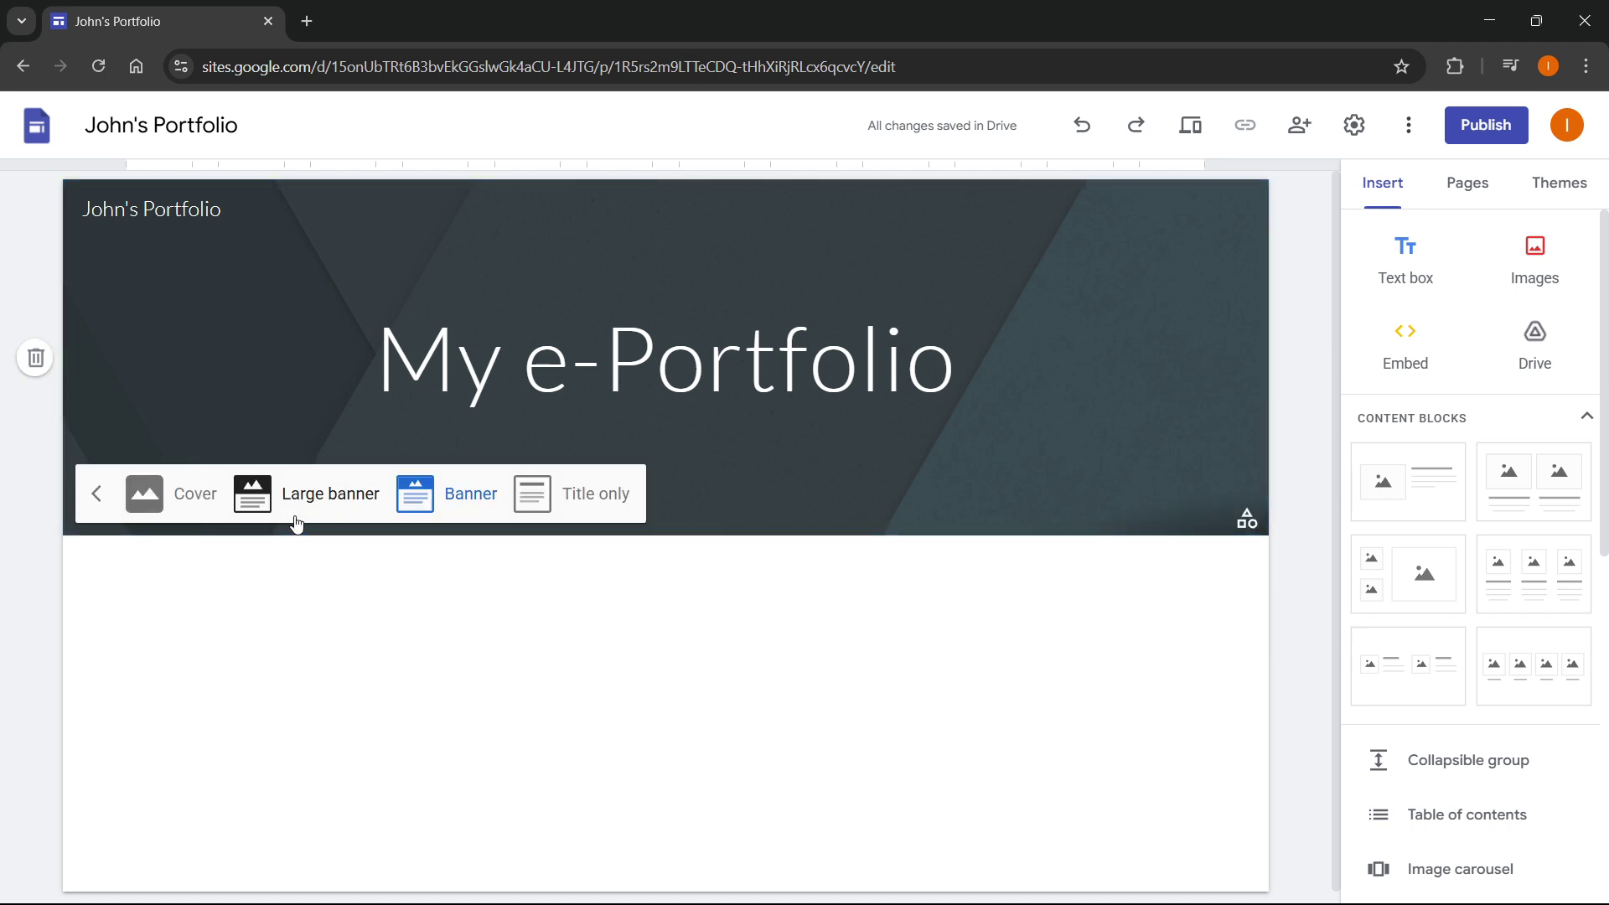
{"action": "left_click", "coordinate": [180, 494]}
{"action": "left_click", "coordinate": [323, 794]}
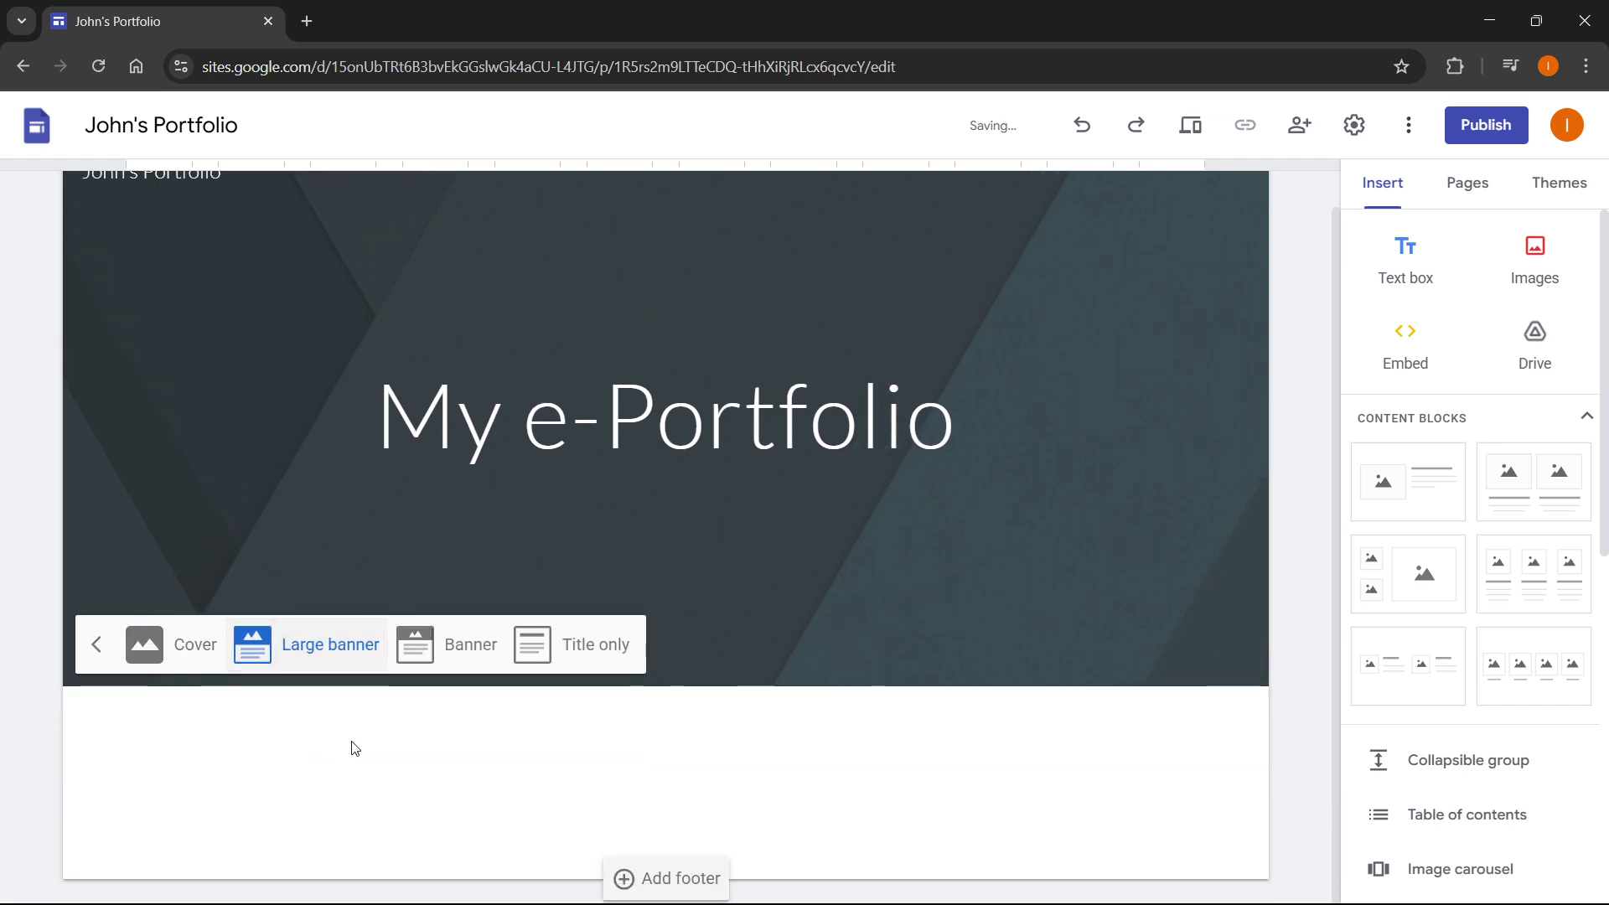
{"action": "left_click", "coordinate": [453, 677]}
{"action": "left_click", "coordinate": [576, 494]}
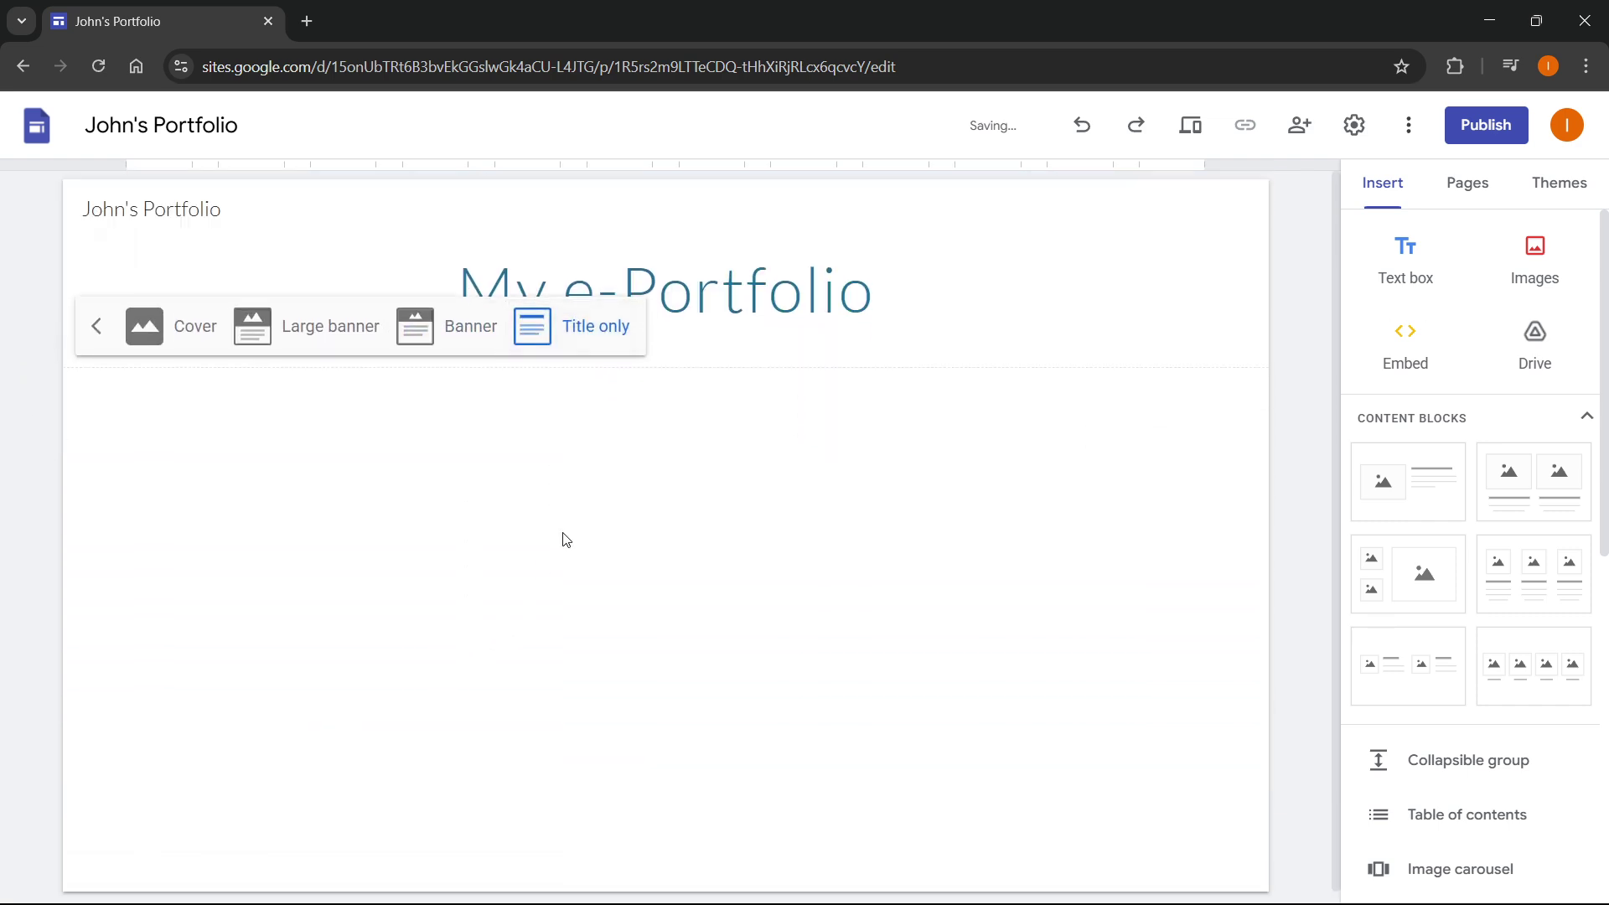
{"action": "left_click", "coordinate": [417, 324]}
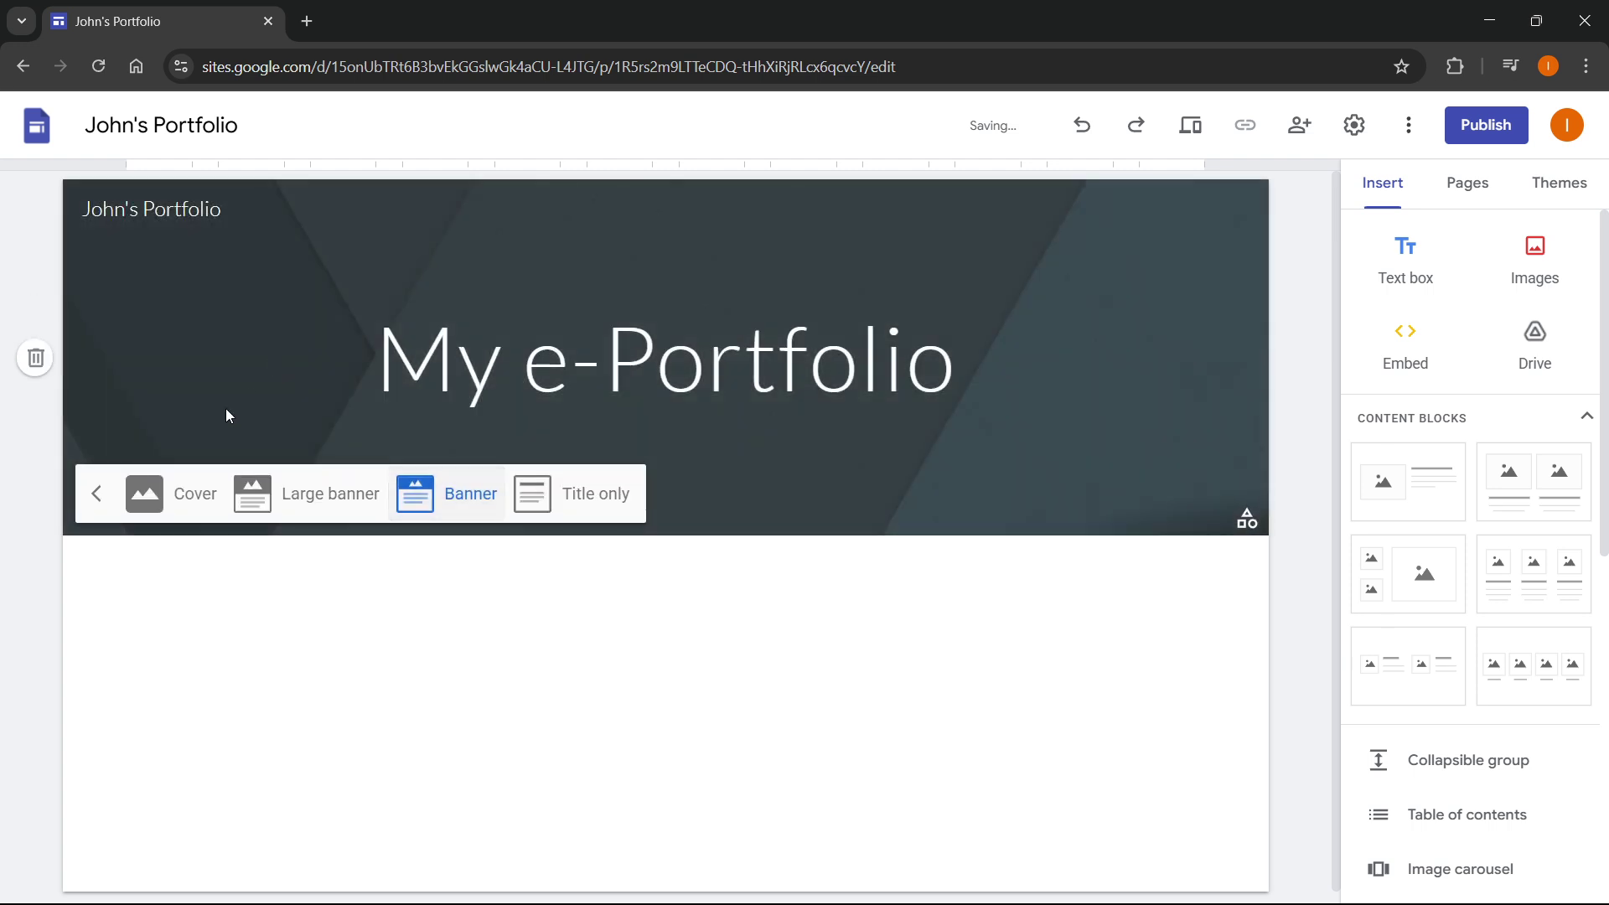
{"action": "left_click", "coordinate": [196, 494]}
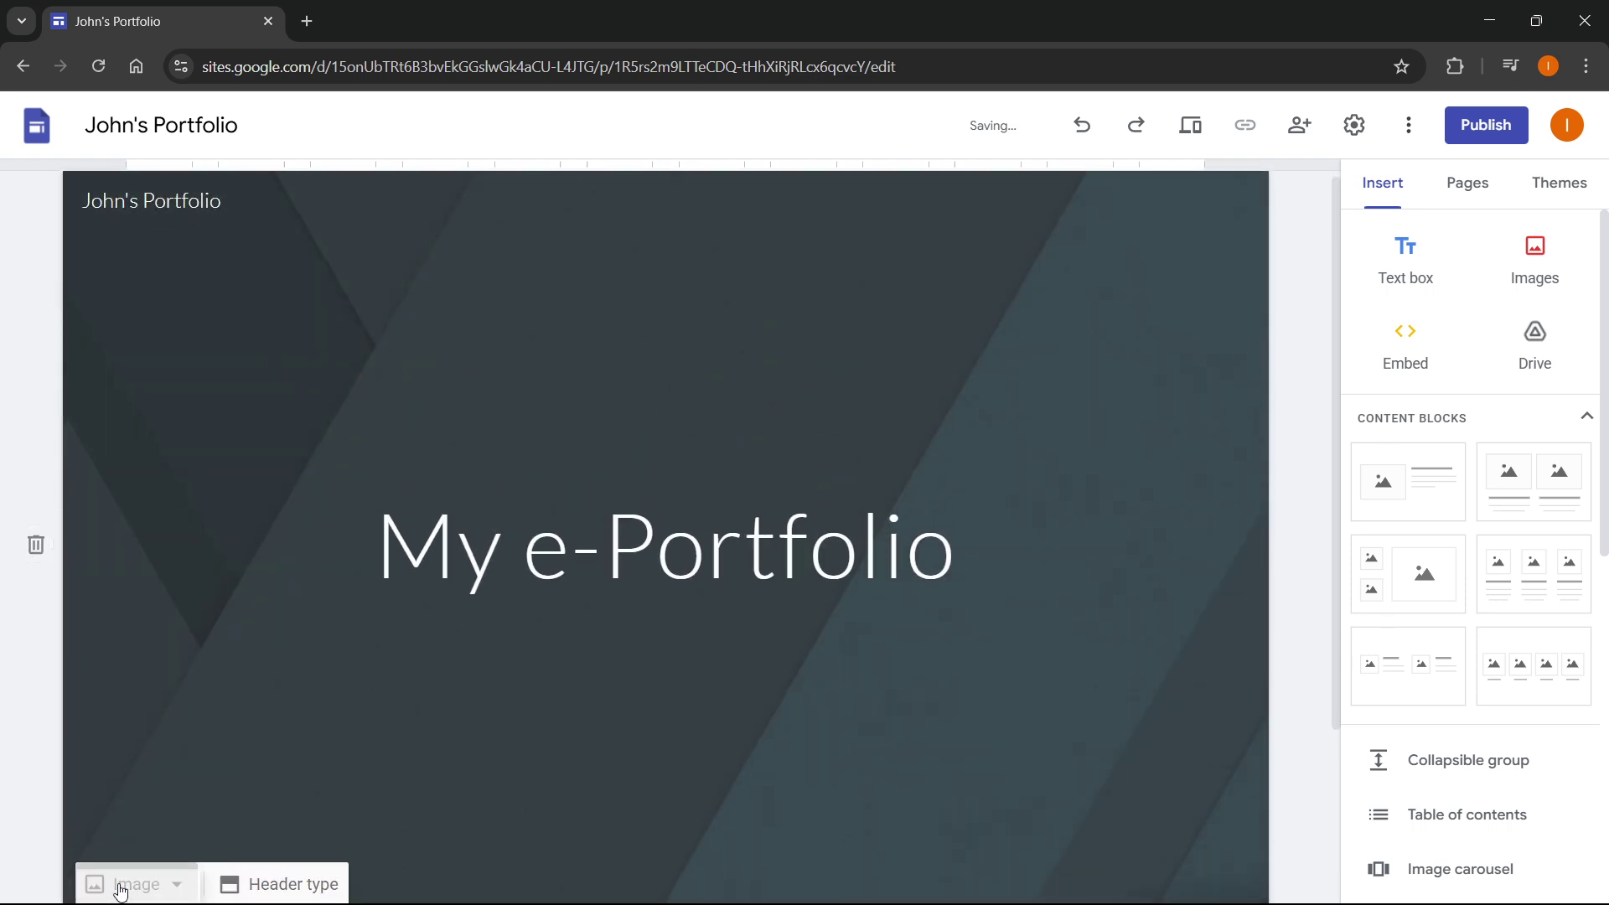
{"action": "left_click", "coordinate": [115, 888]}
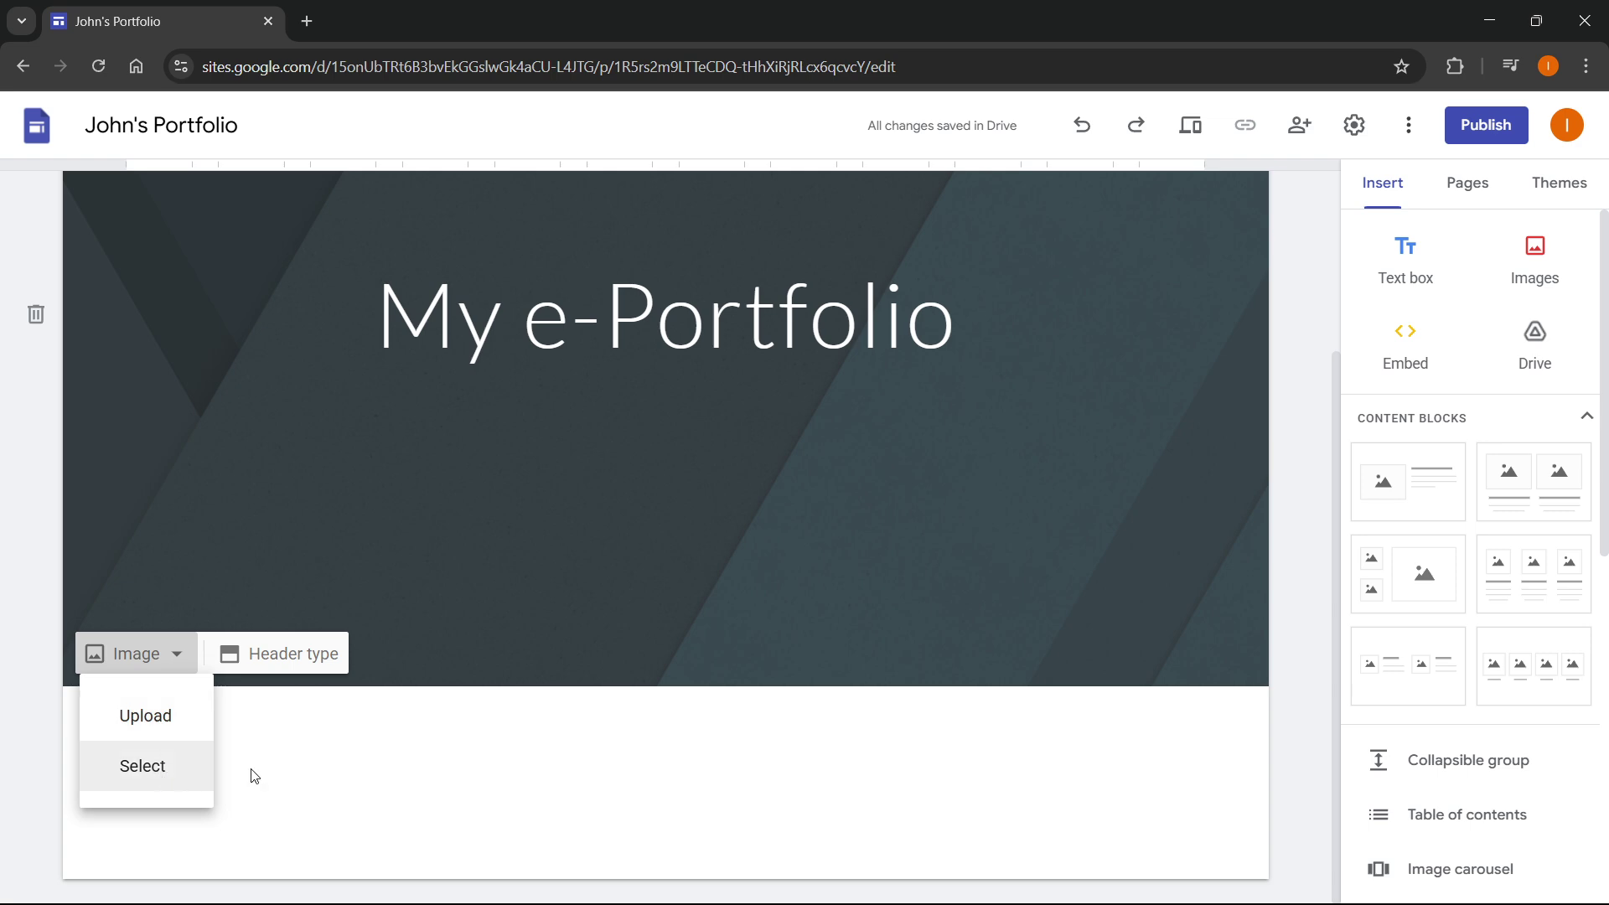
{"action": "scroll", "coordinate": [607, 582], "scroll_direction": "up", "scroll_amount": 3}
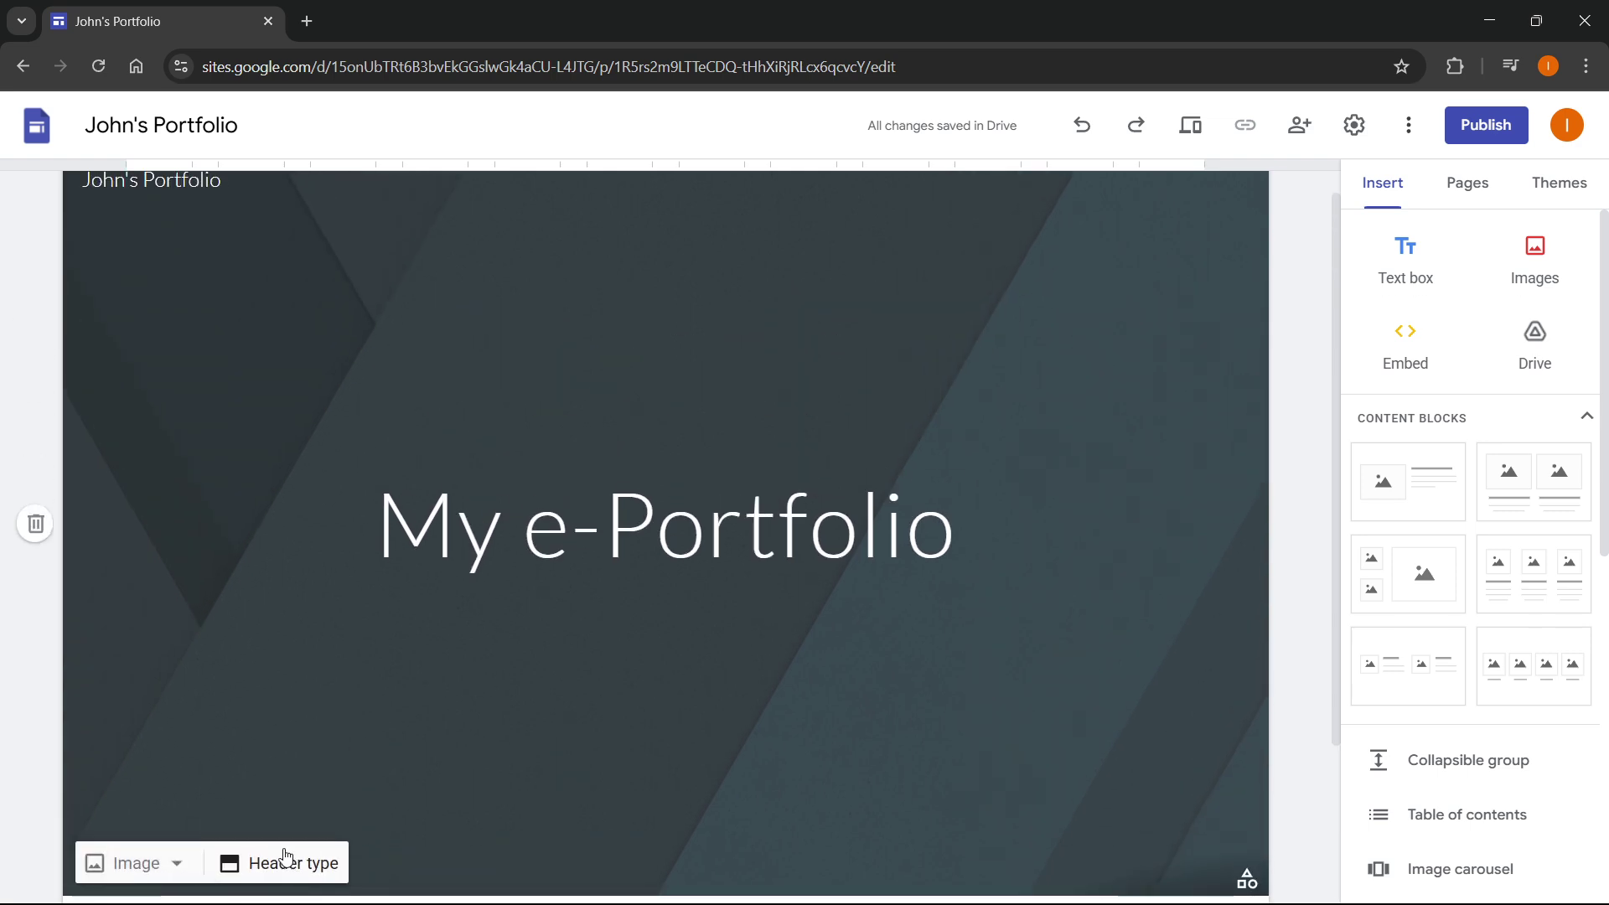
{"action": "left_click", "coordinate": [293, 863]}
{"action": "left_click", "coordinate": [297, 859]}
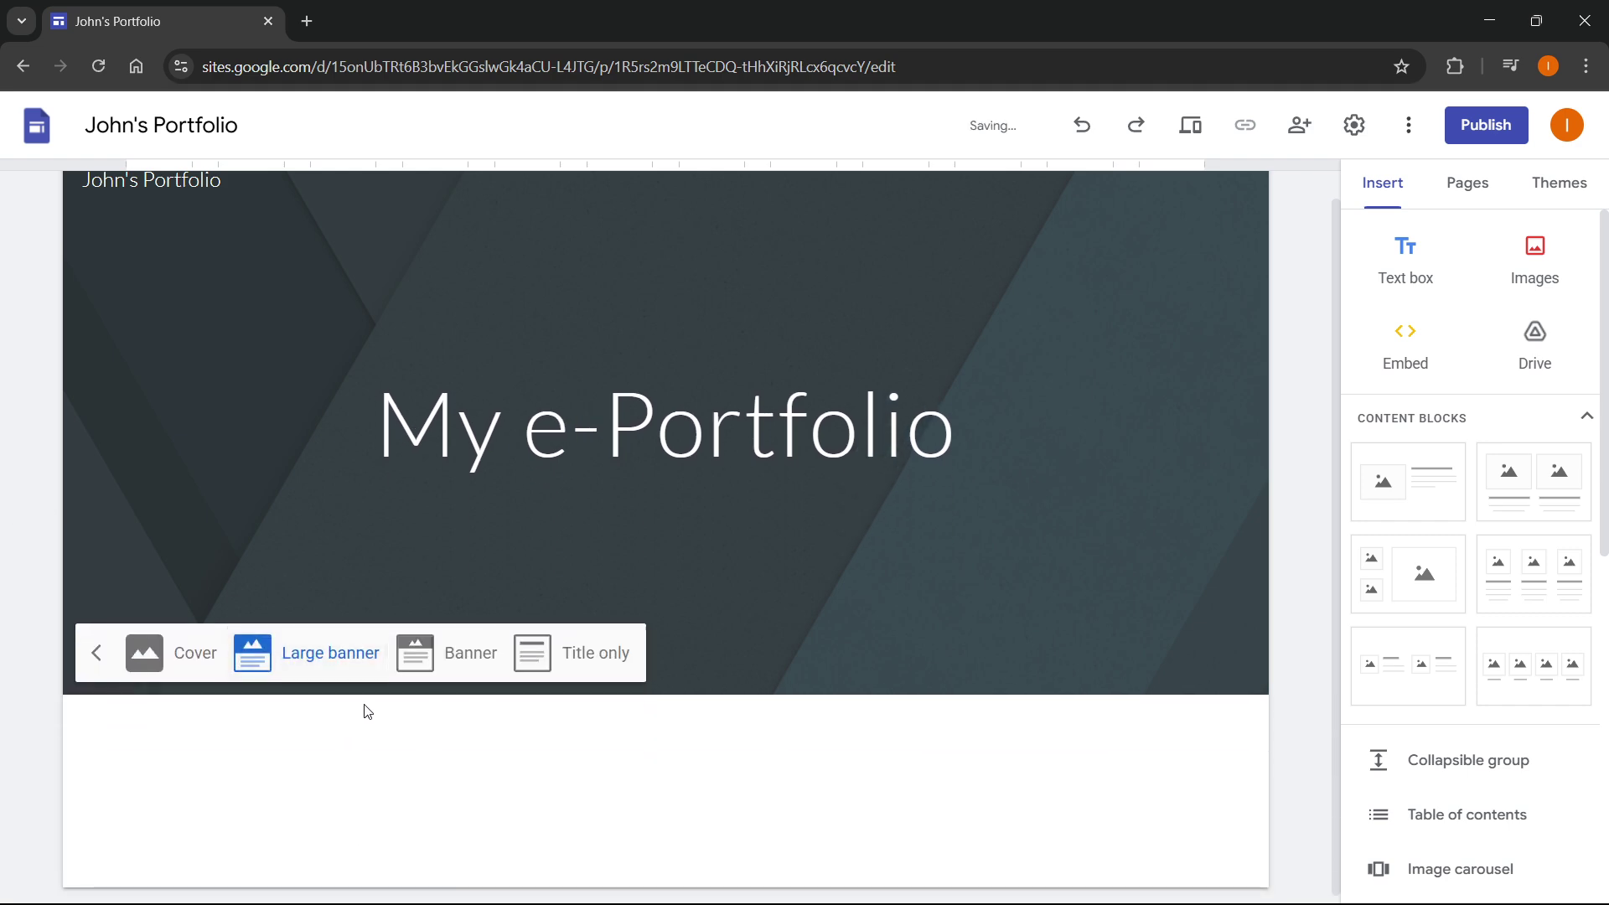
{"action": "left_click", "coordinate": [452, 653]}
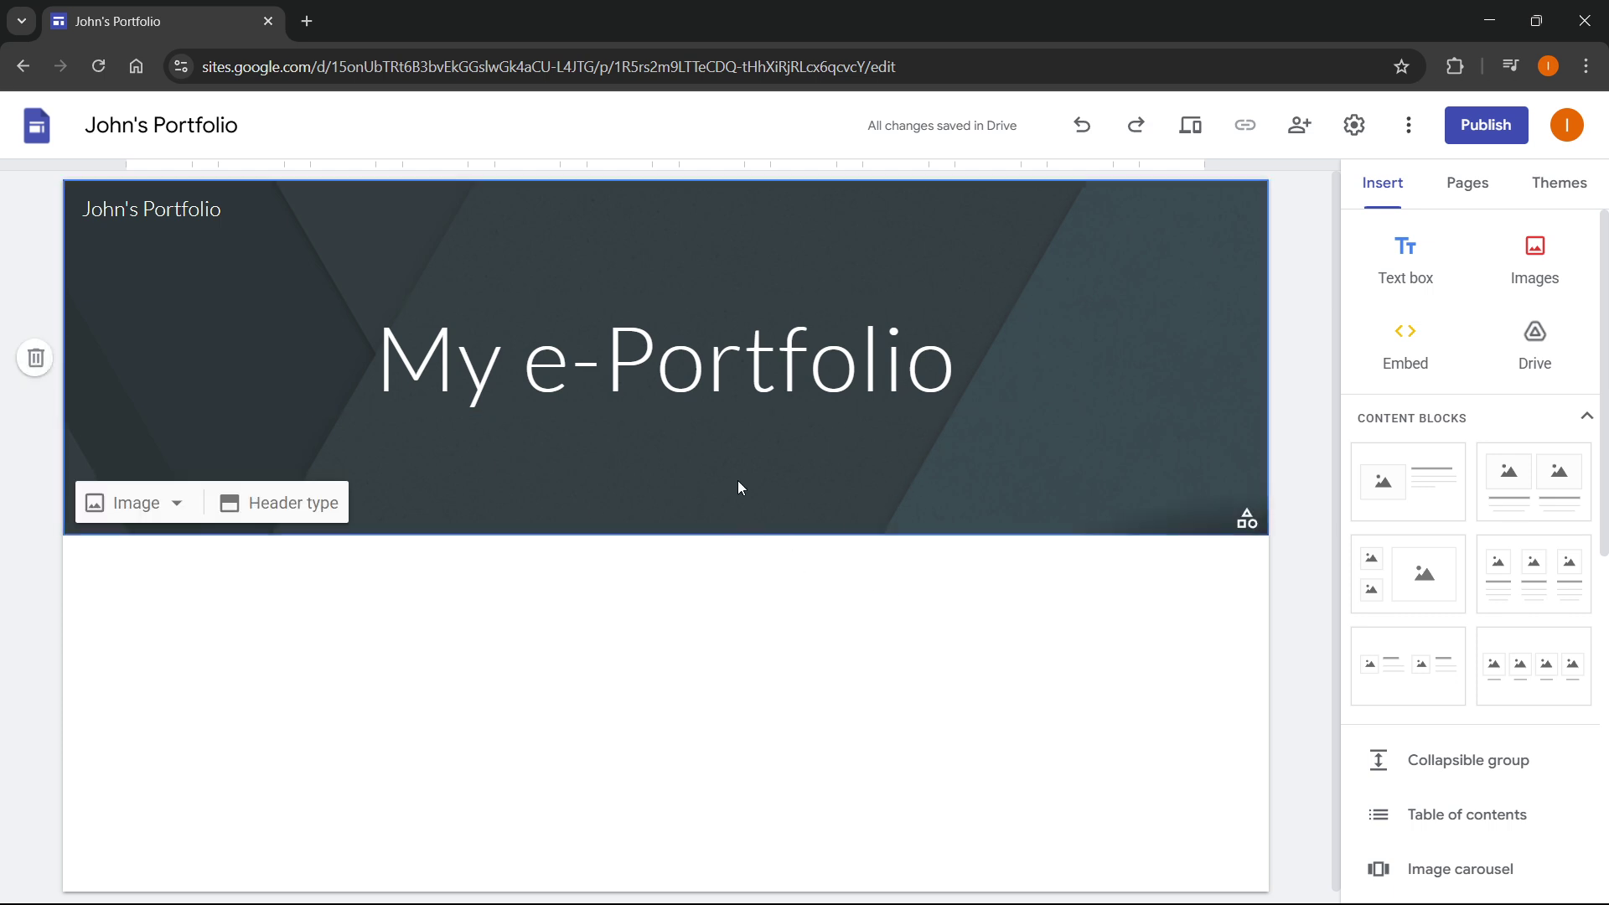
Apply the Simple theme's green colour to darken the header, then show the Pages list.
{"action": "left_click", "coordinate": [1557, 184]}
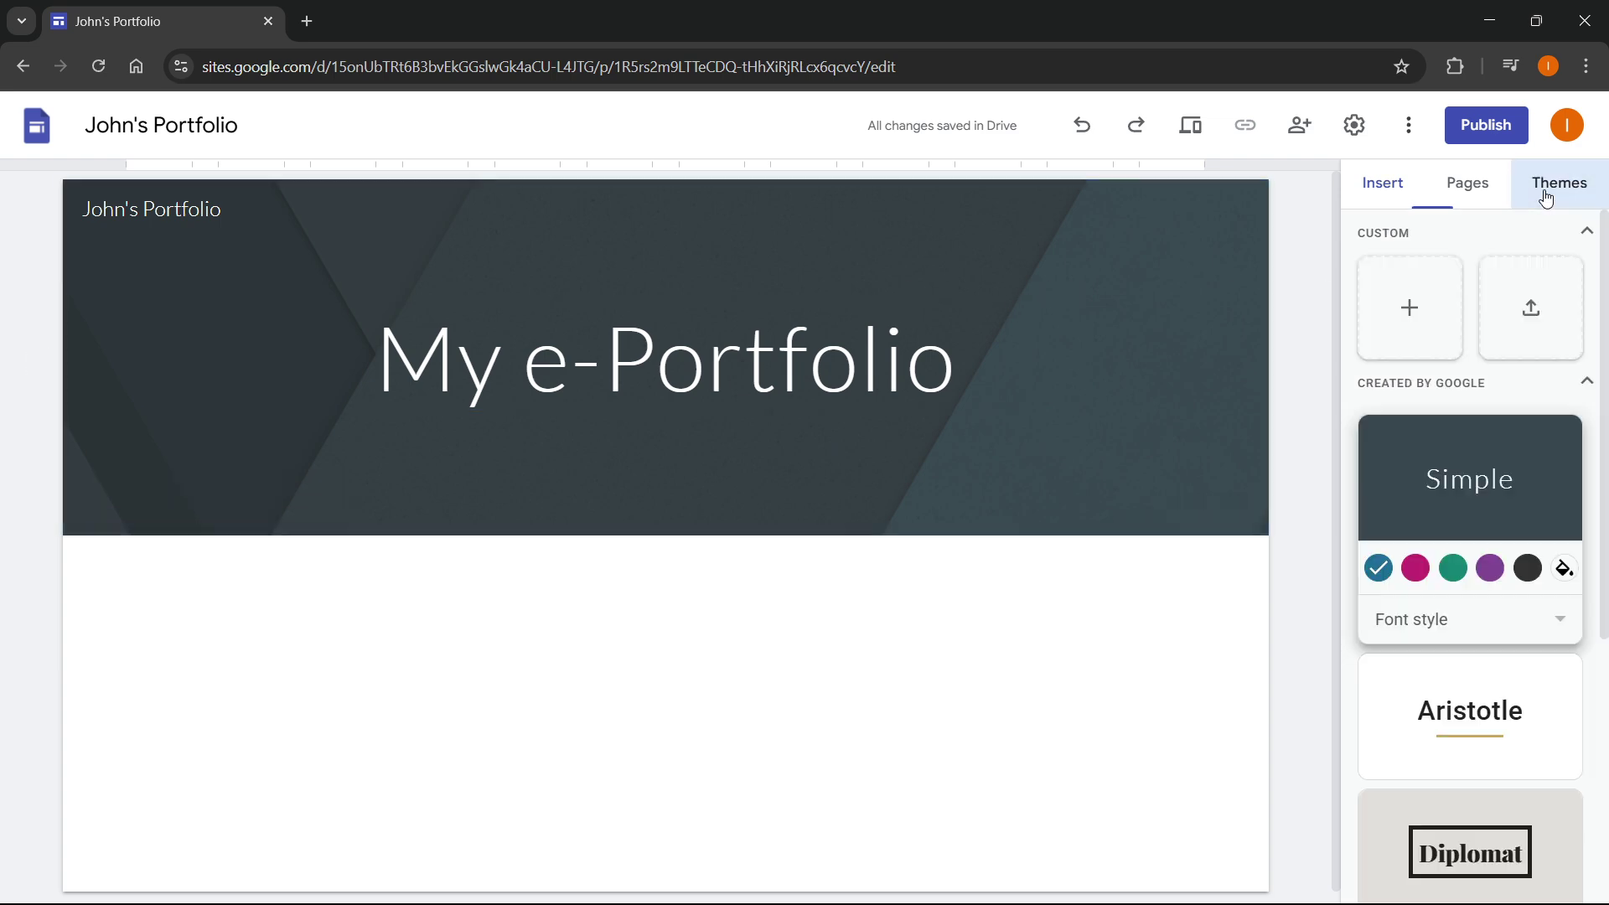
{"action": "left_click", "coordinate": [1456, 568]}
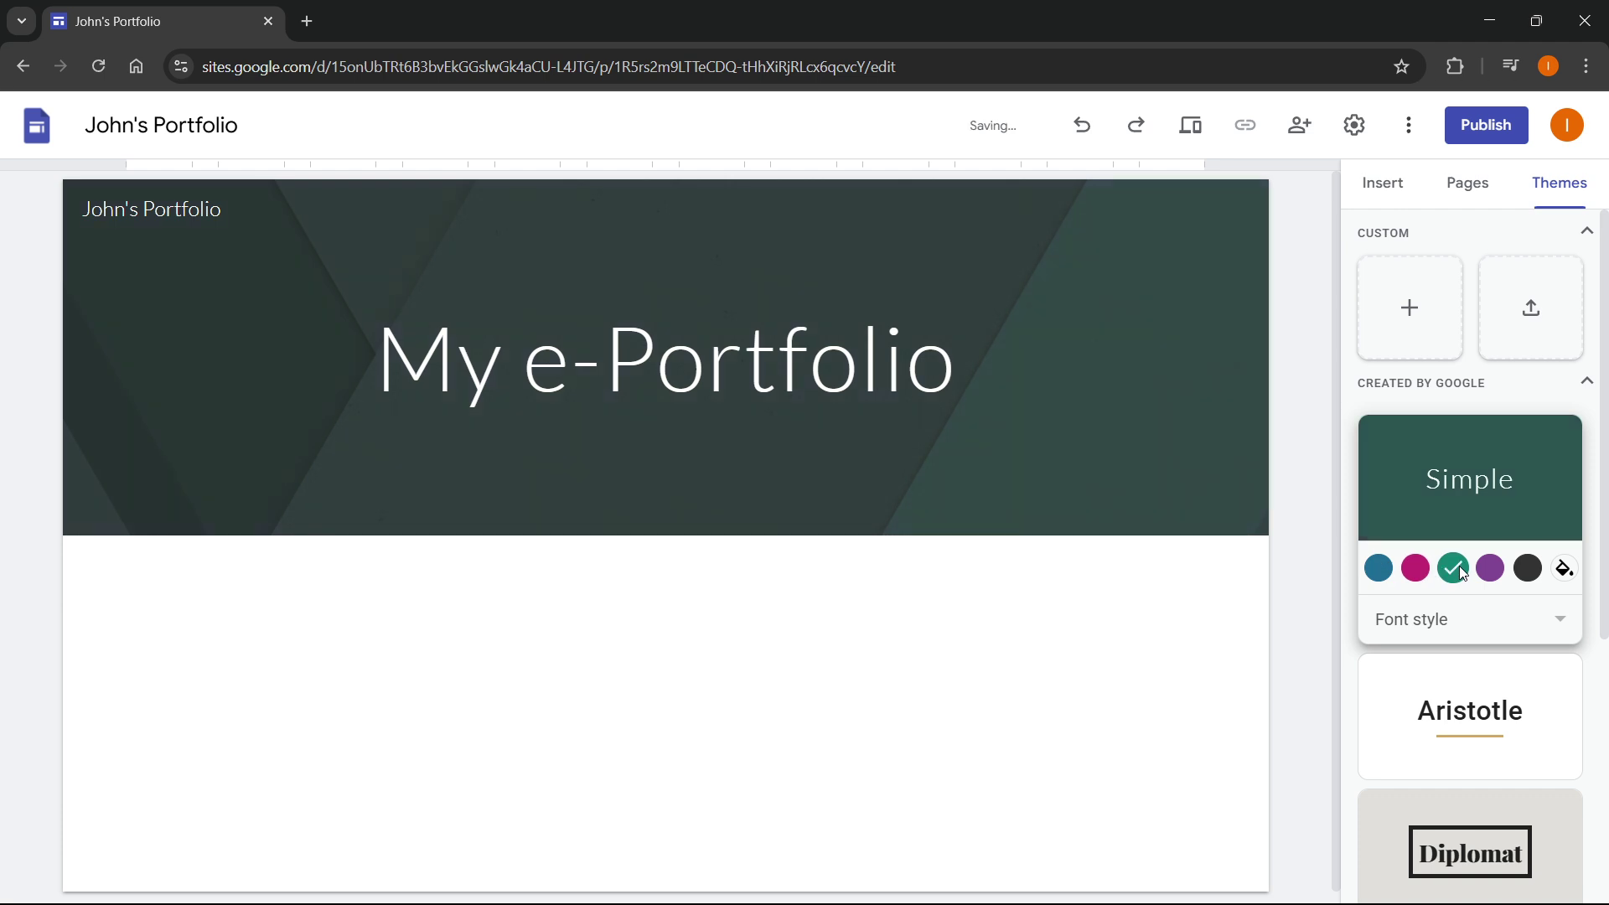
{"action": "scroll", "coordinate": [1462, 714], "scroll_direction": "down", "scroll_amount": 5}
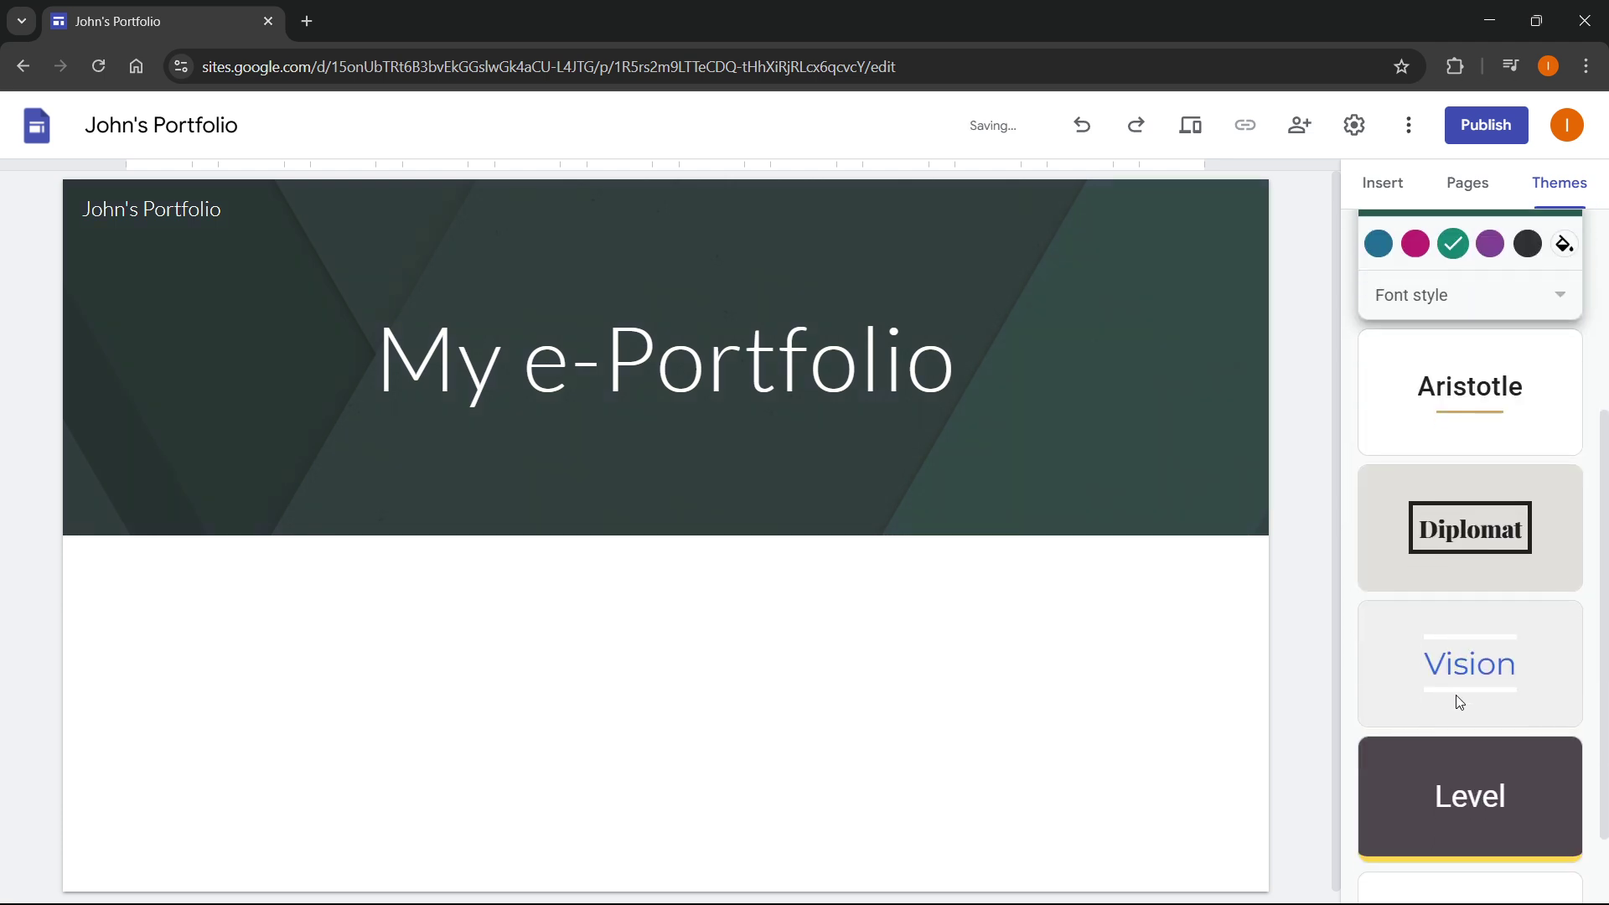
{"action": "scroll", "coordinate": [1423, 625], "scroll_direction": "up", "scroll_amount": 5}
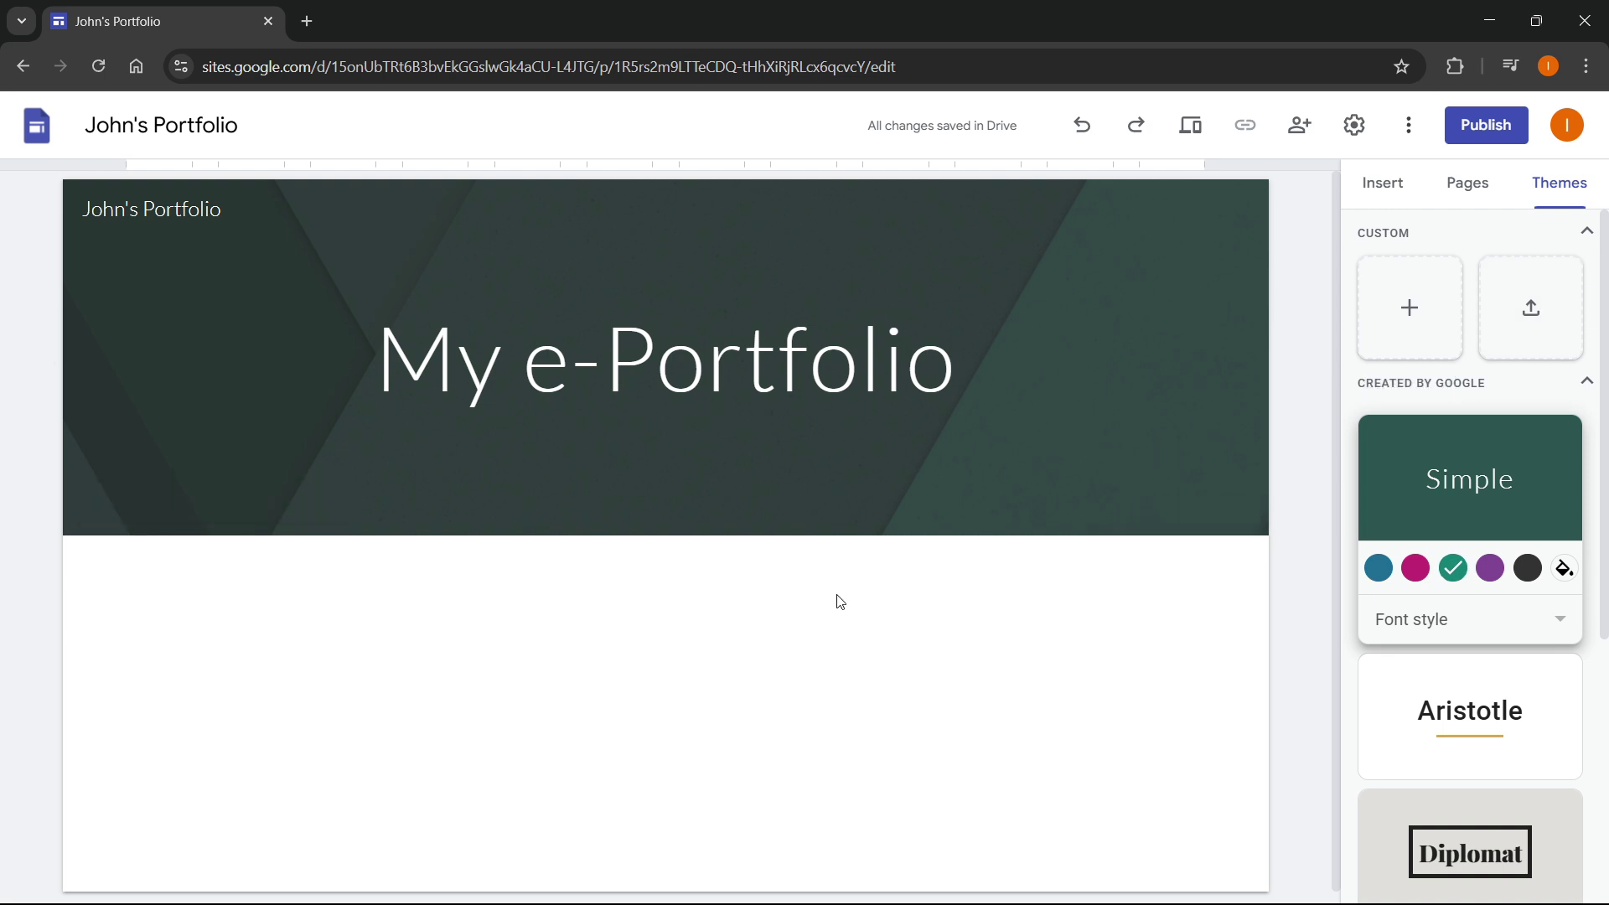
{"action": "left_click", "coordinate": [953, 263]}
{"action": "left_click", "coordinate": [1467, 183]}
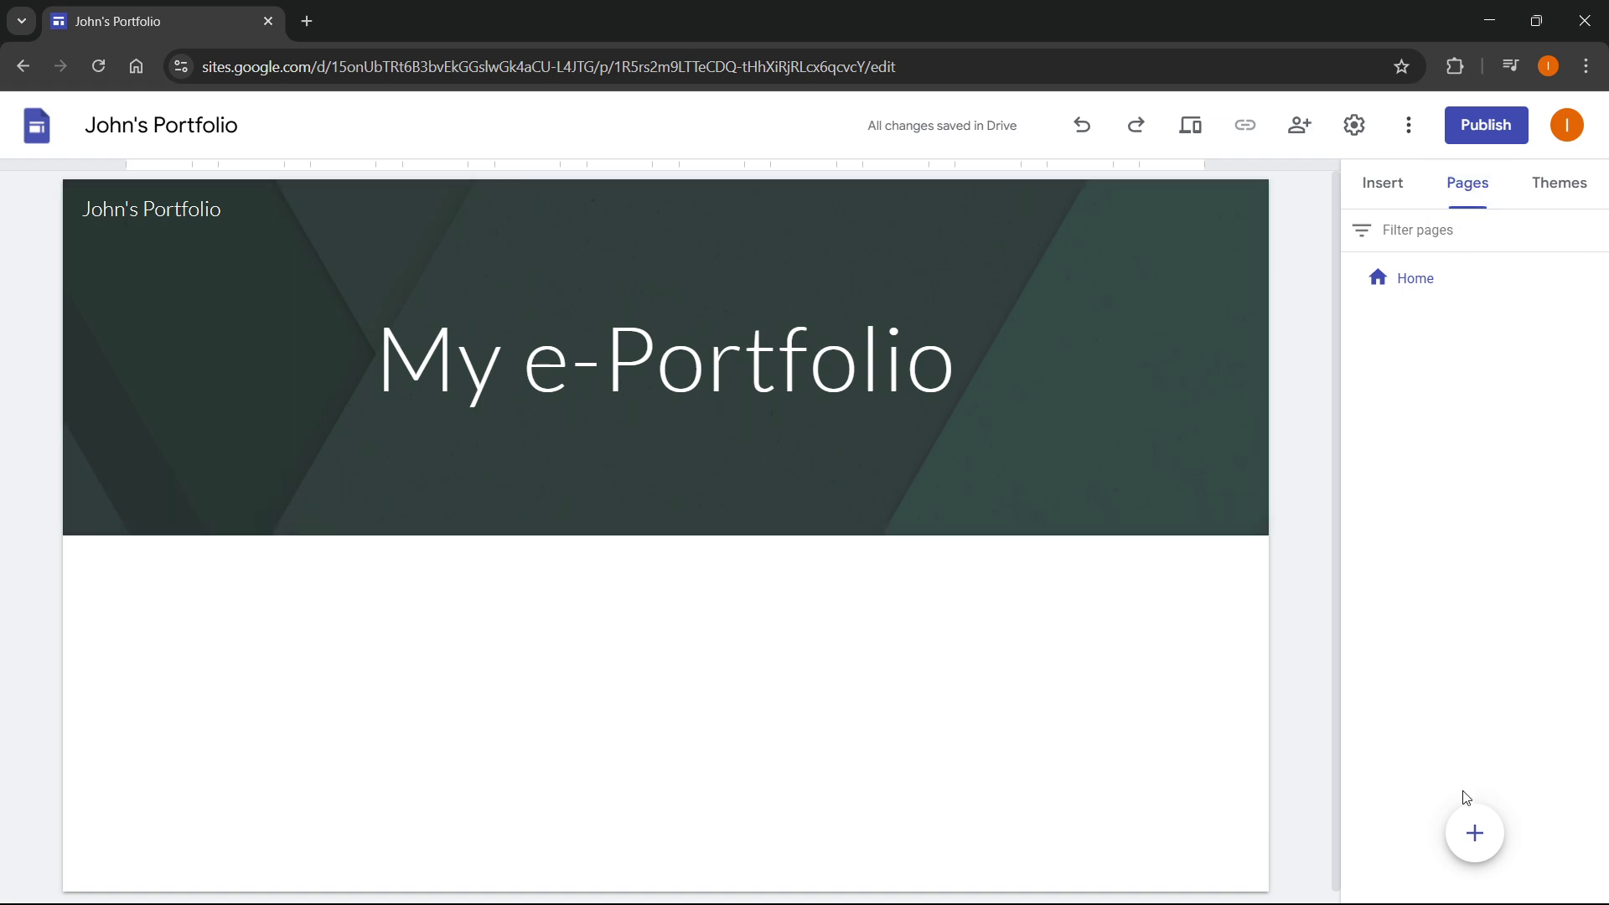
Add a new page named Vision to the site.
{"action": "mouse_move", "coordinate": [1472, 828]}
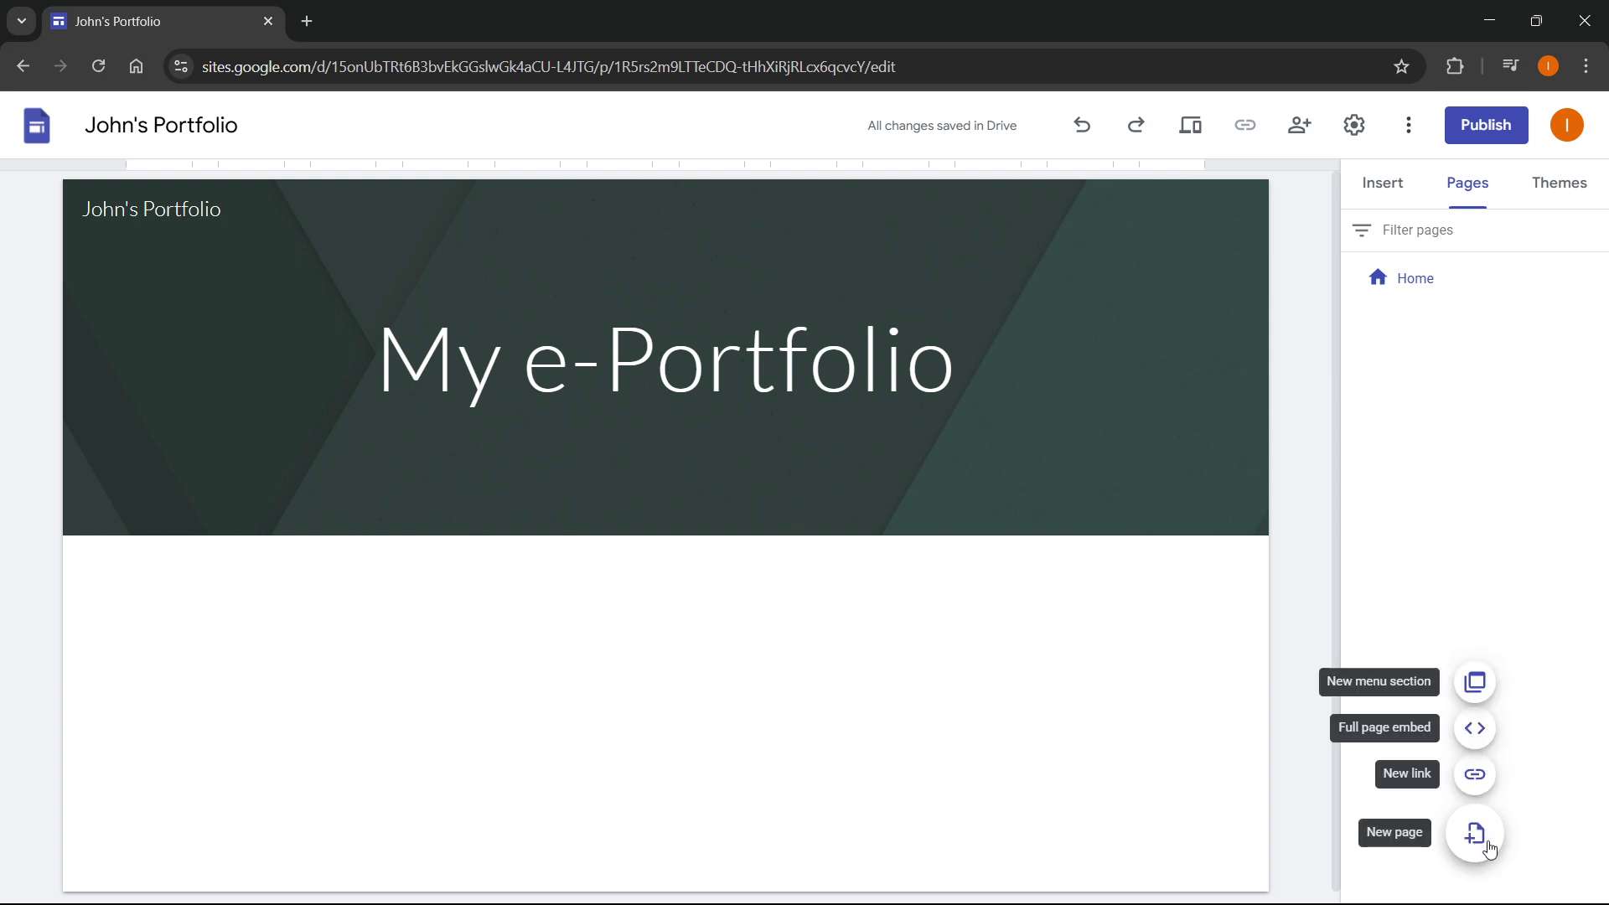
{"action": "left_click", "coordinate": [1475, 838]}
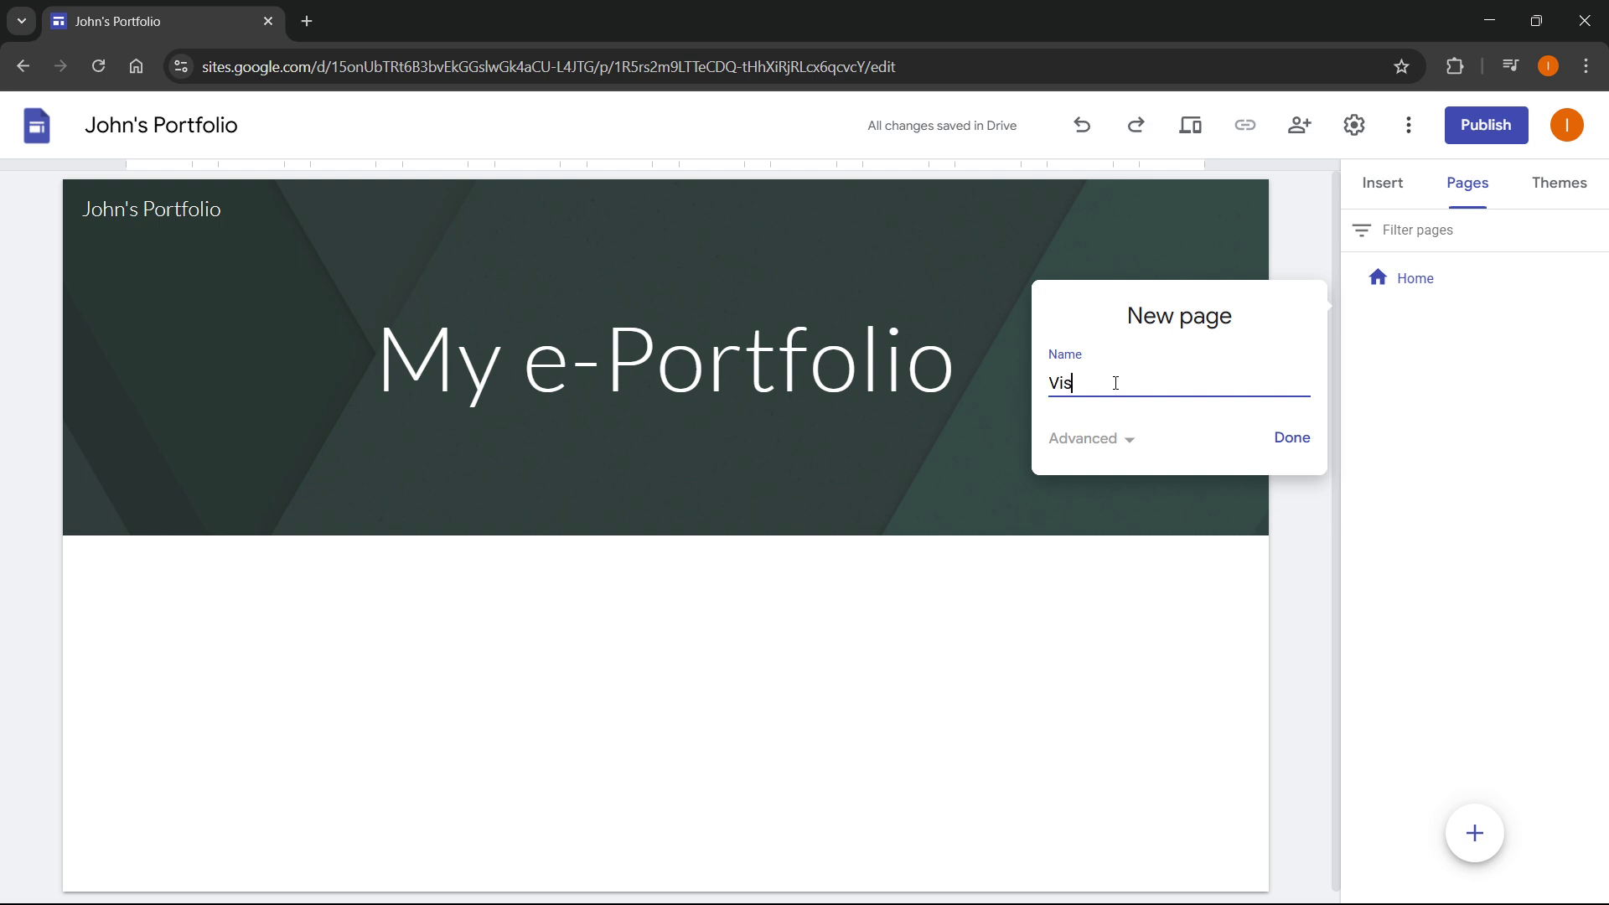
{"action": "left_click", "coordinate": [1115, 441]}
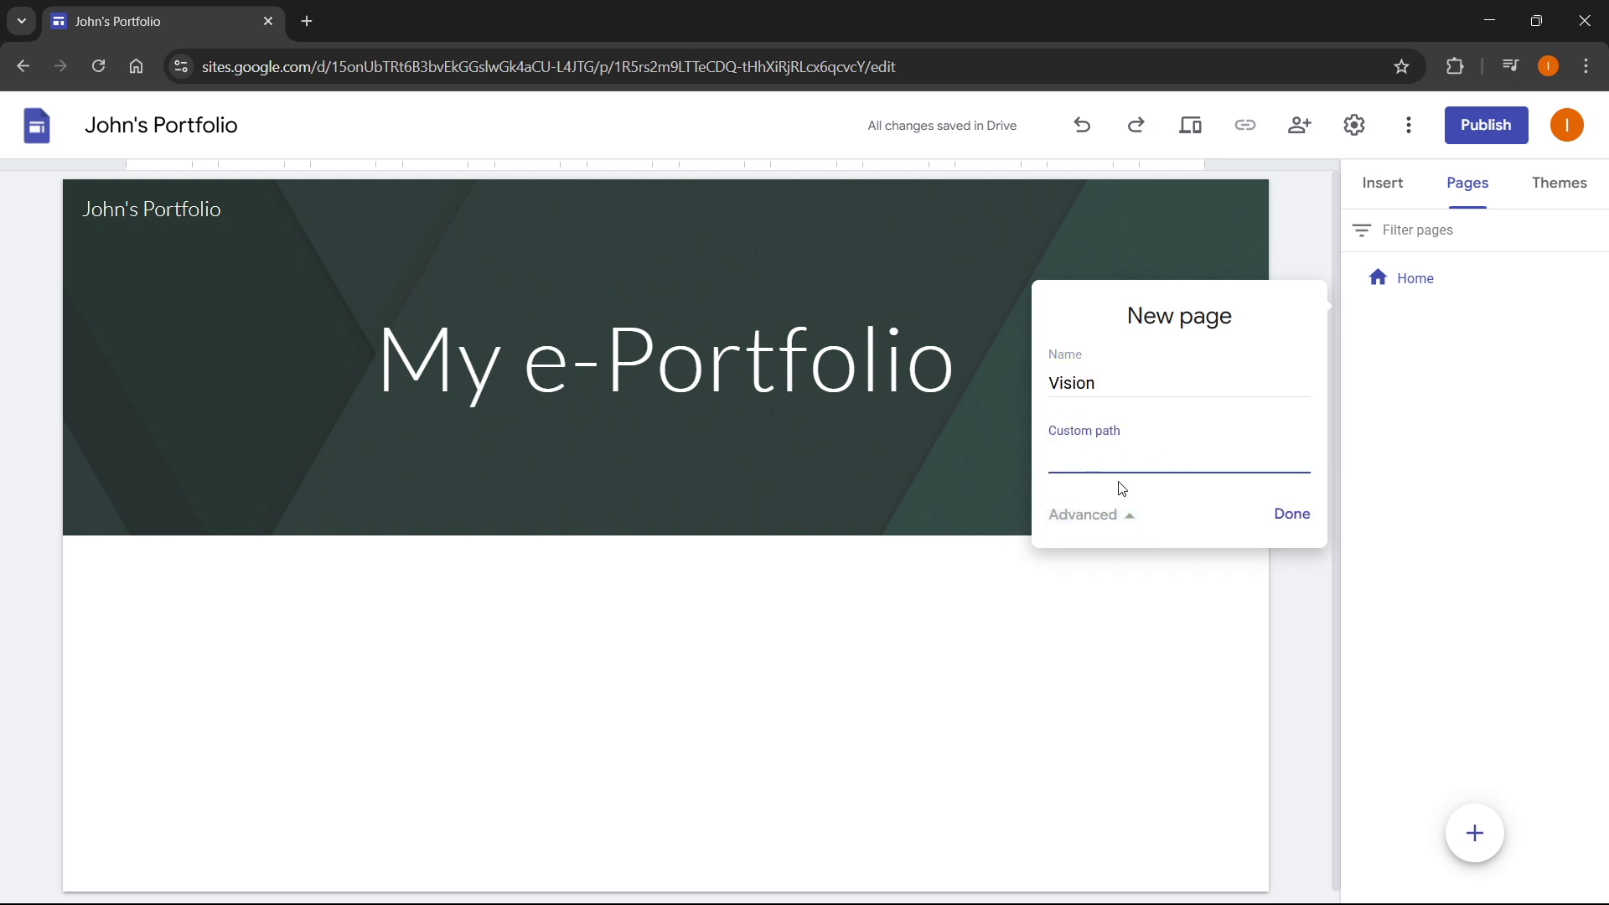
{"action": "left_click", "coordinate": [1115, 516]}
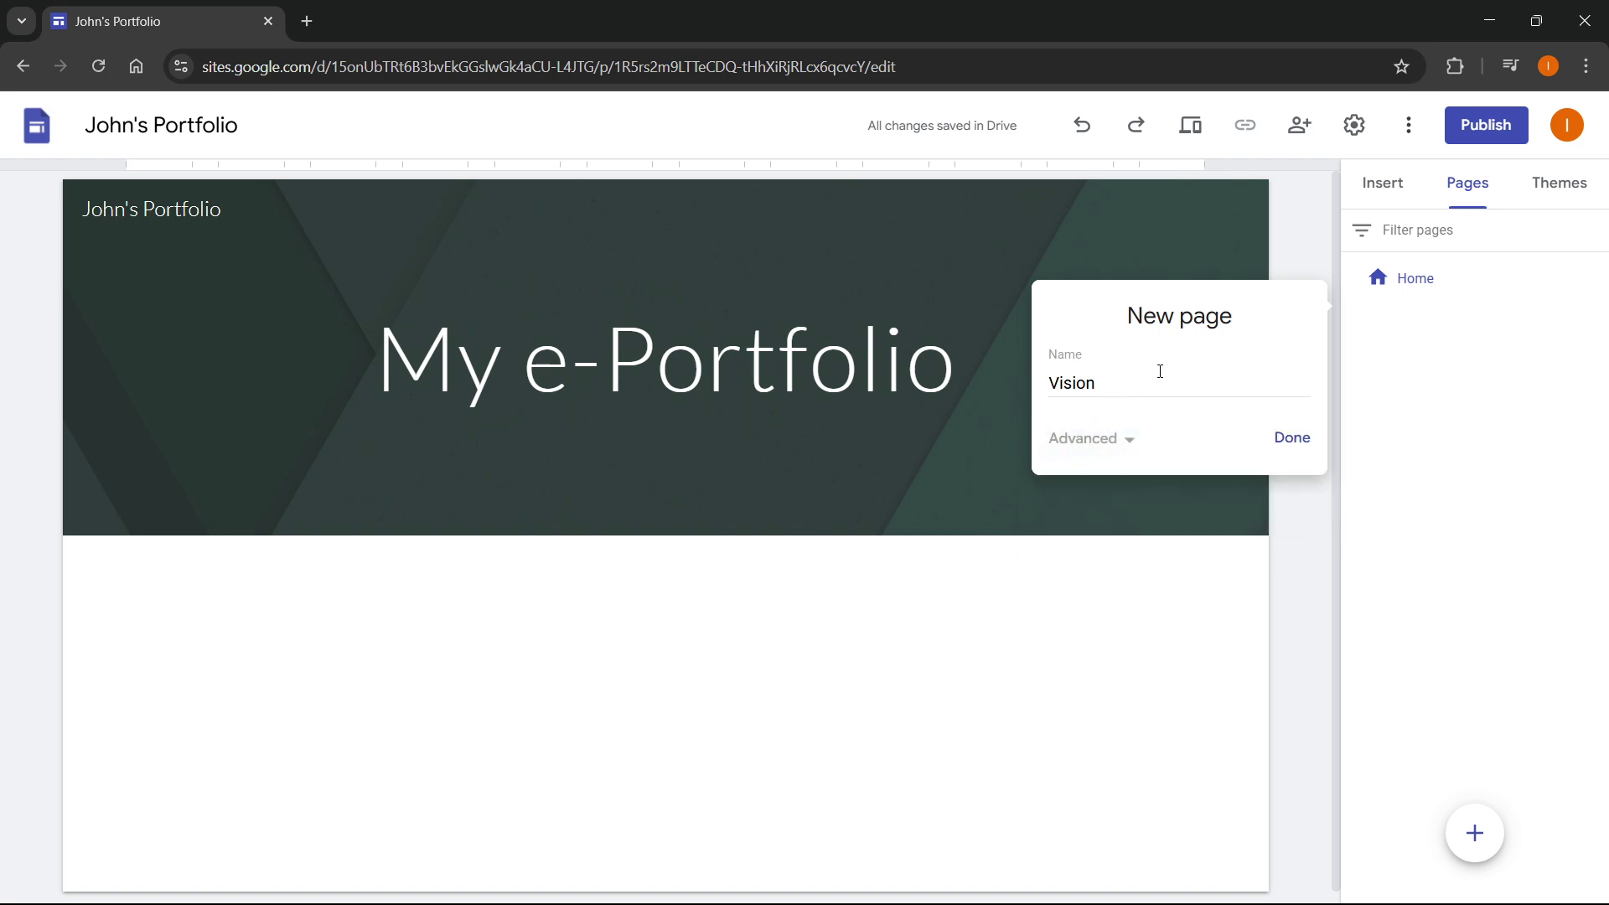
{"action": "left_click", "coordinate": [1295, 446]}
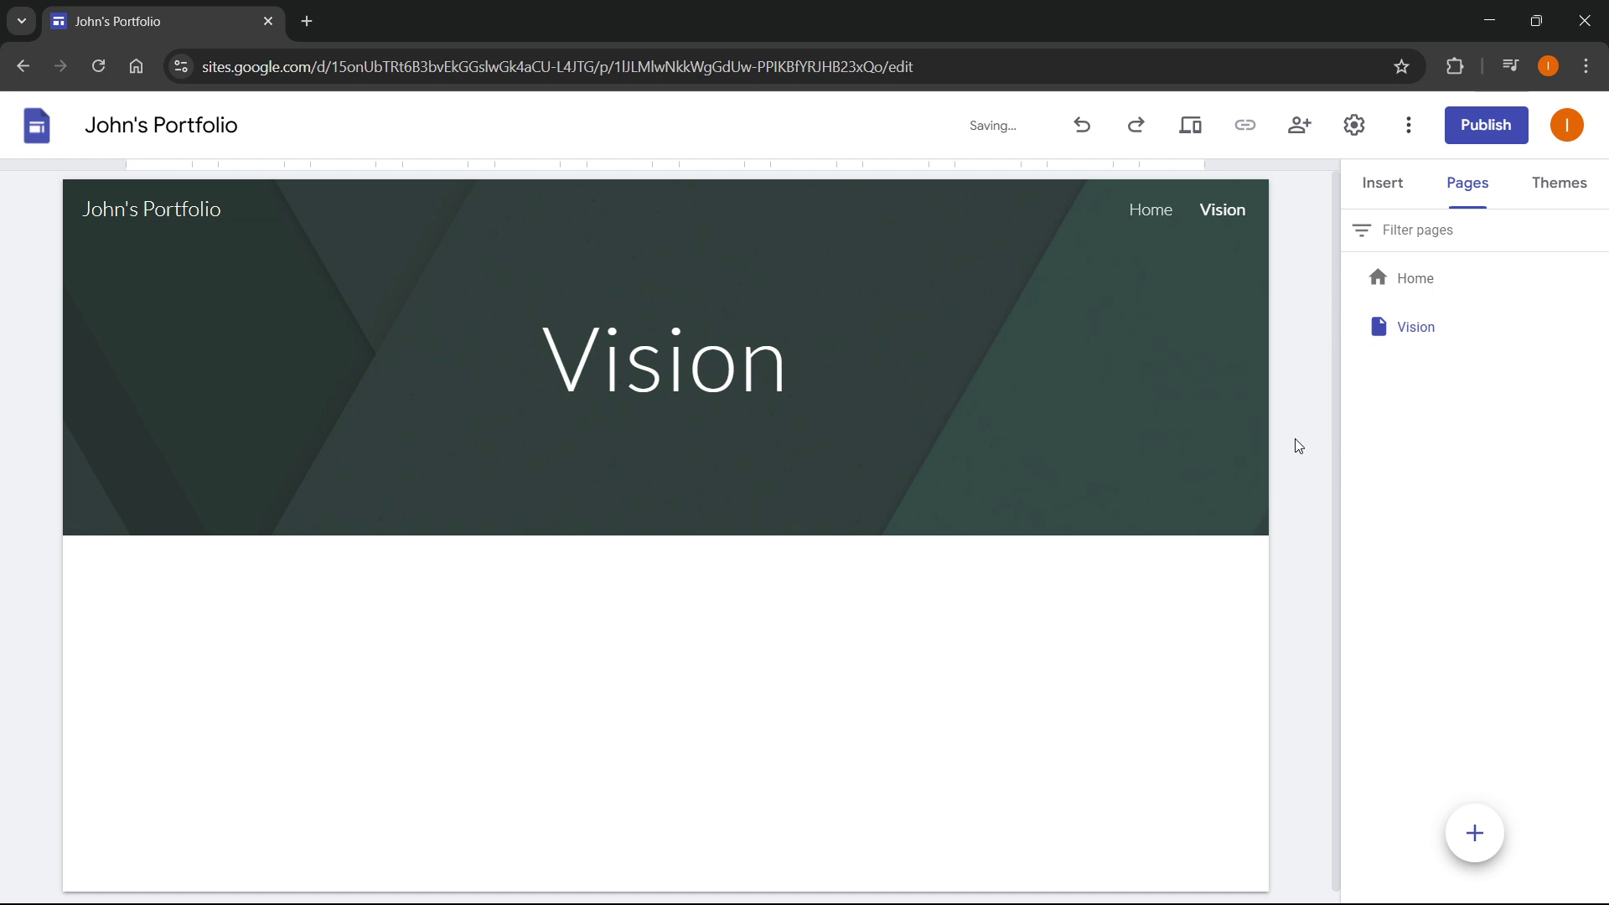
{"action": "left_click", "coordinate": [1158, 217]}
{"action": "left_click", "coordinate": [1213, 220]}
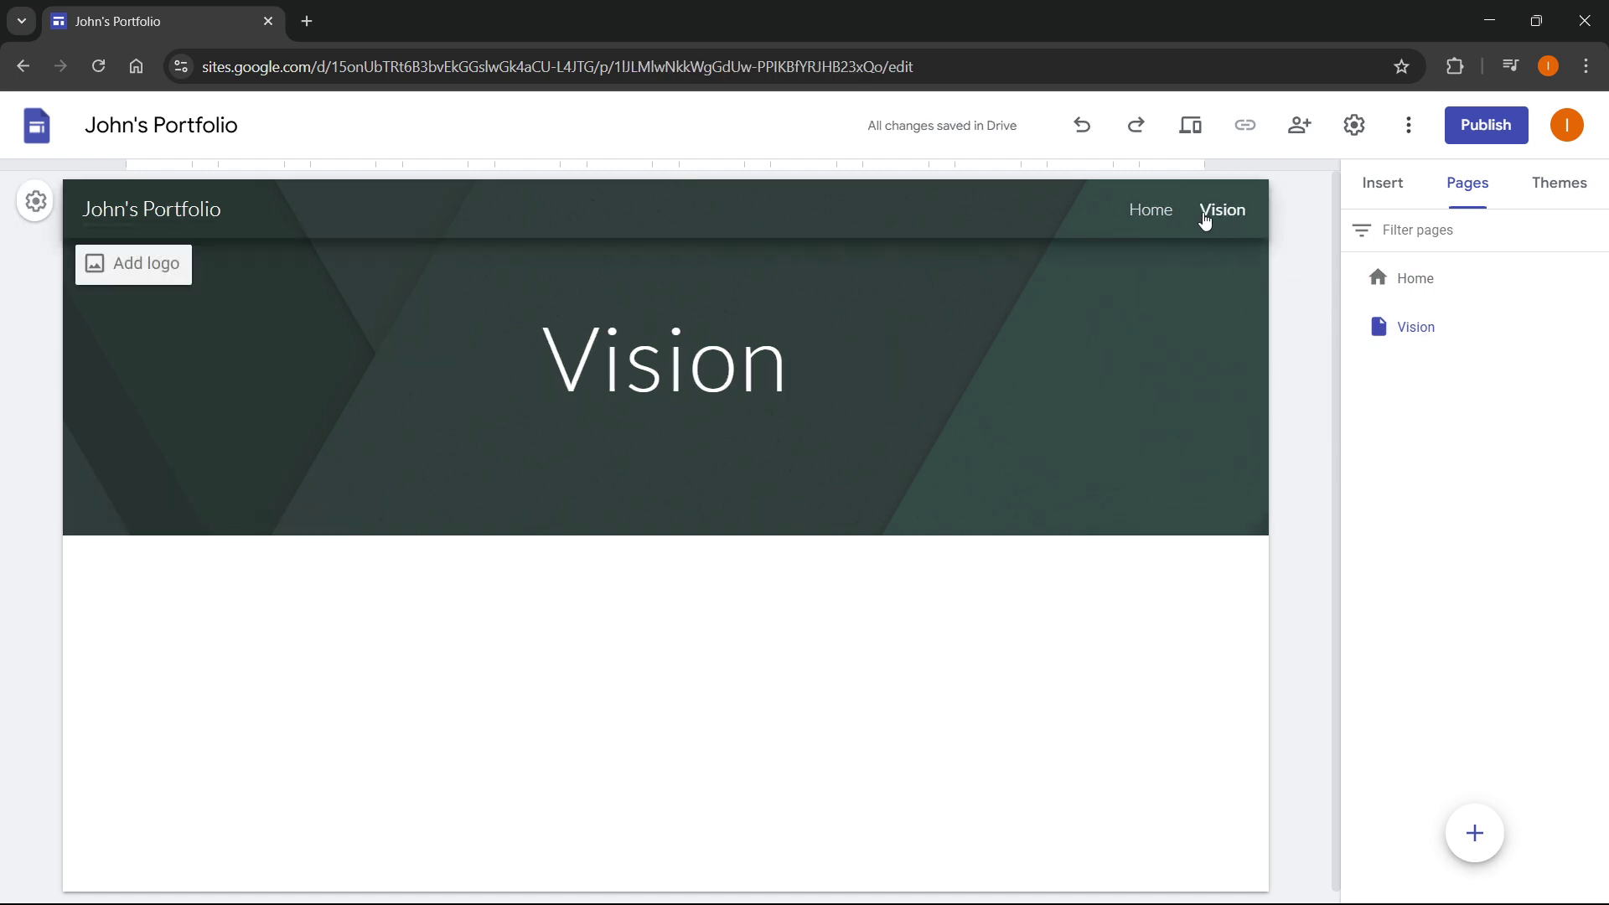
Add two more pages, Resume and Products.
{"action": "left_click", "coordinate": [1472, 832]}
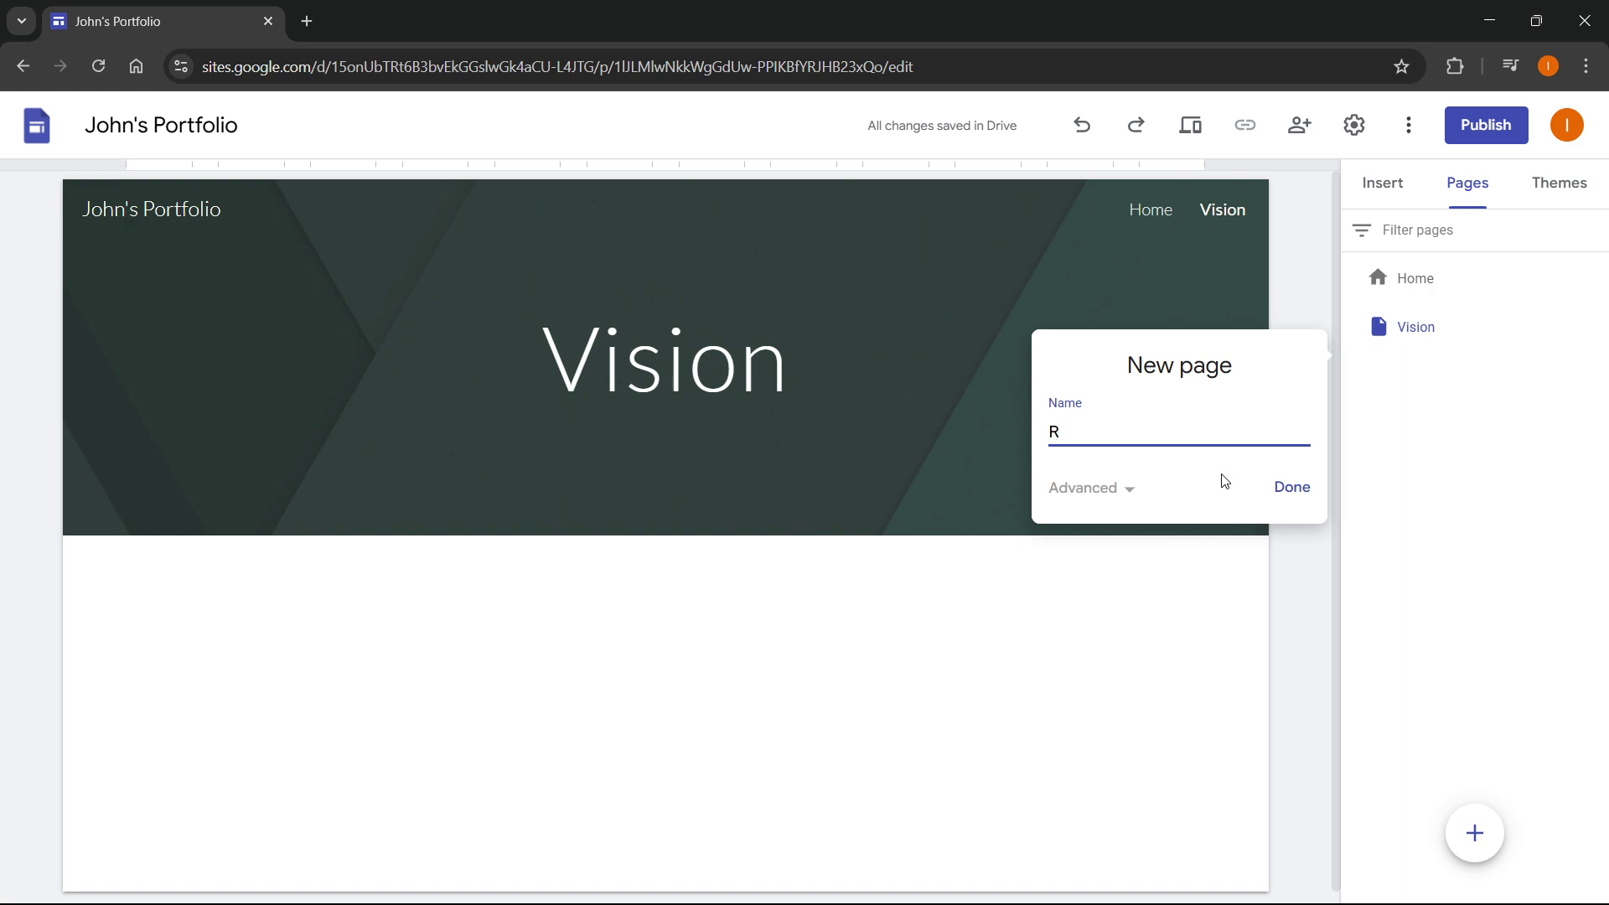
{"action": "left_click", "coordinate": [1294, 489]}
{"action": "left_click", "coordinate": [1471, 831]}
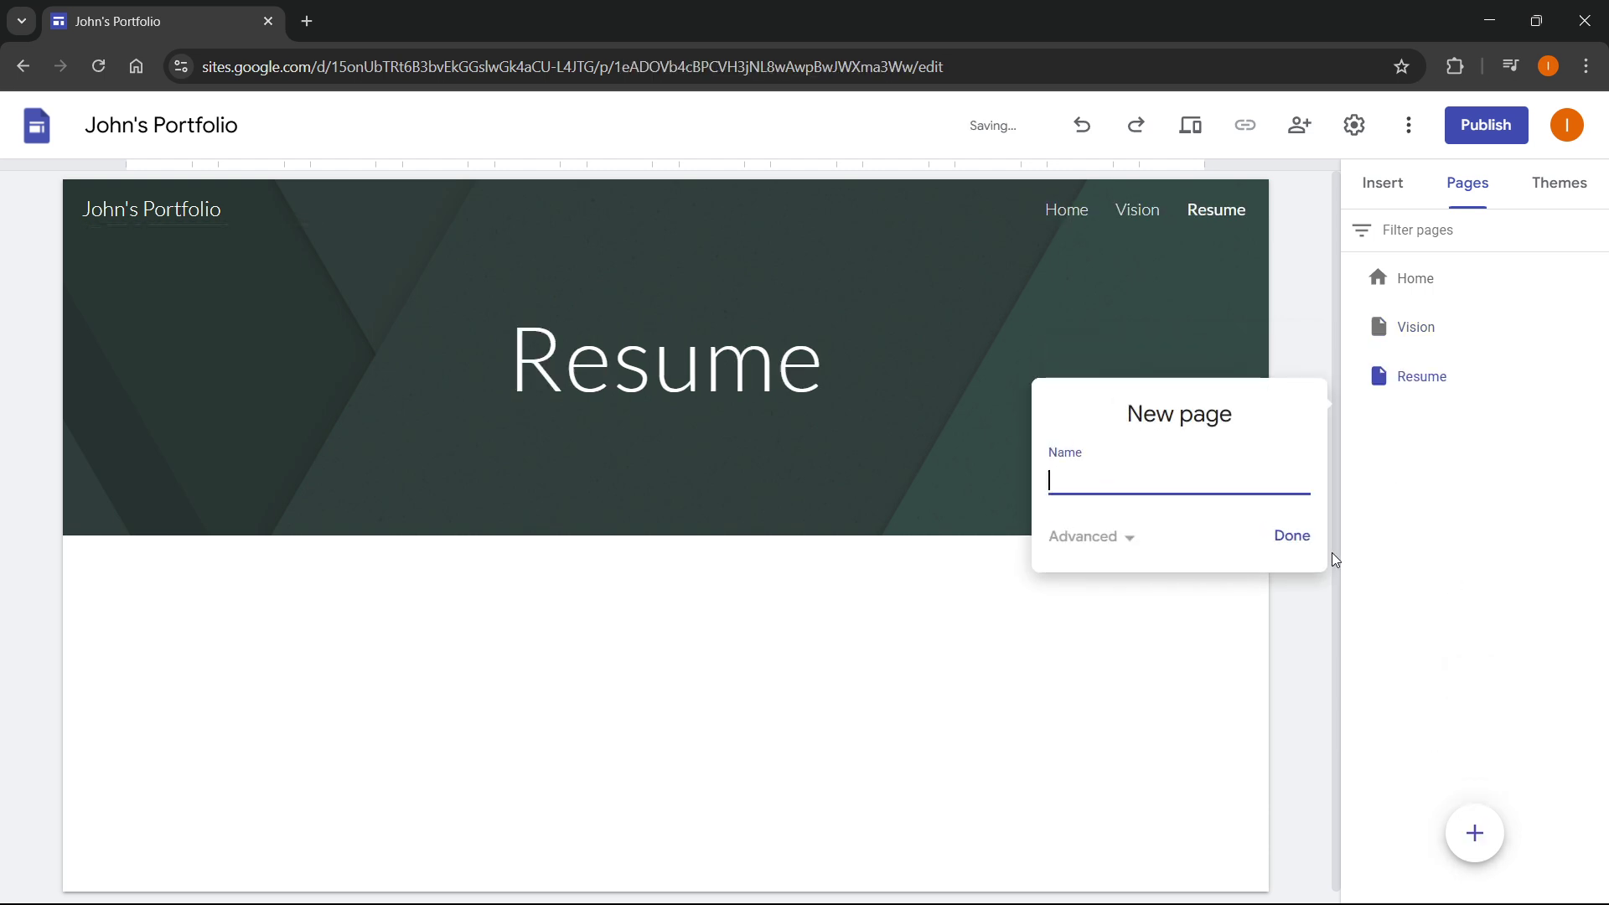
{"action": "type", "text": "Pdo"}
{"action": "type", "text": "roducts"}
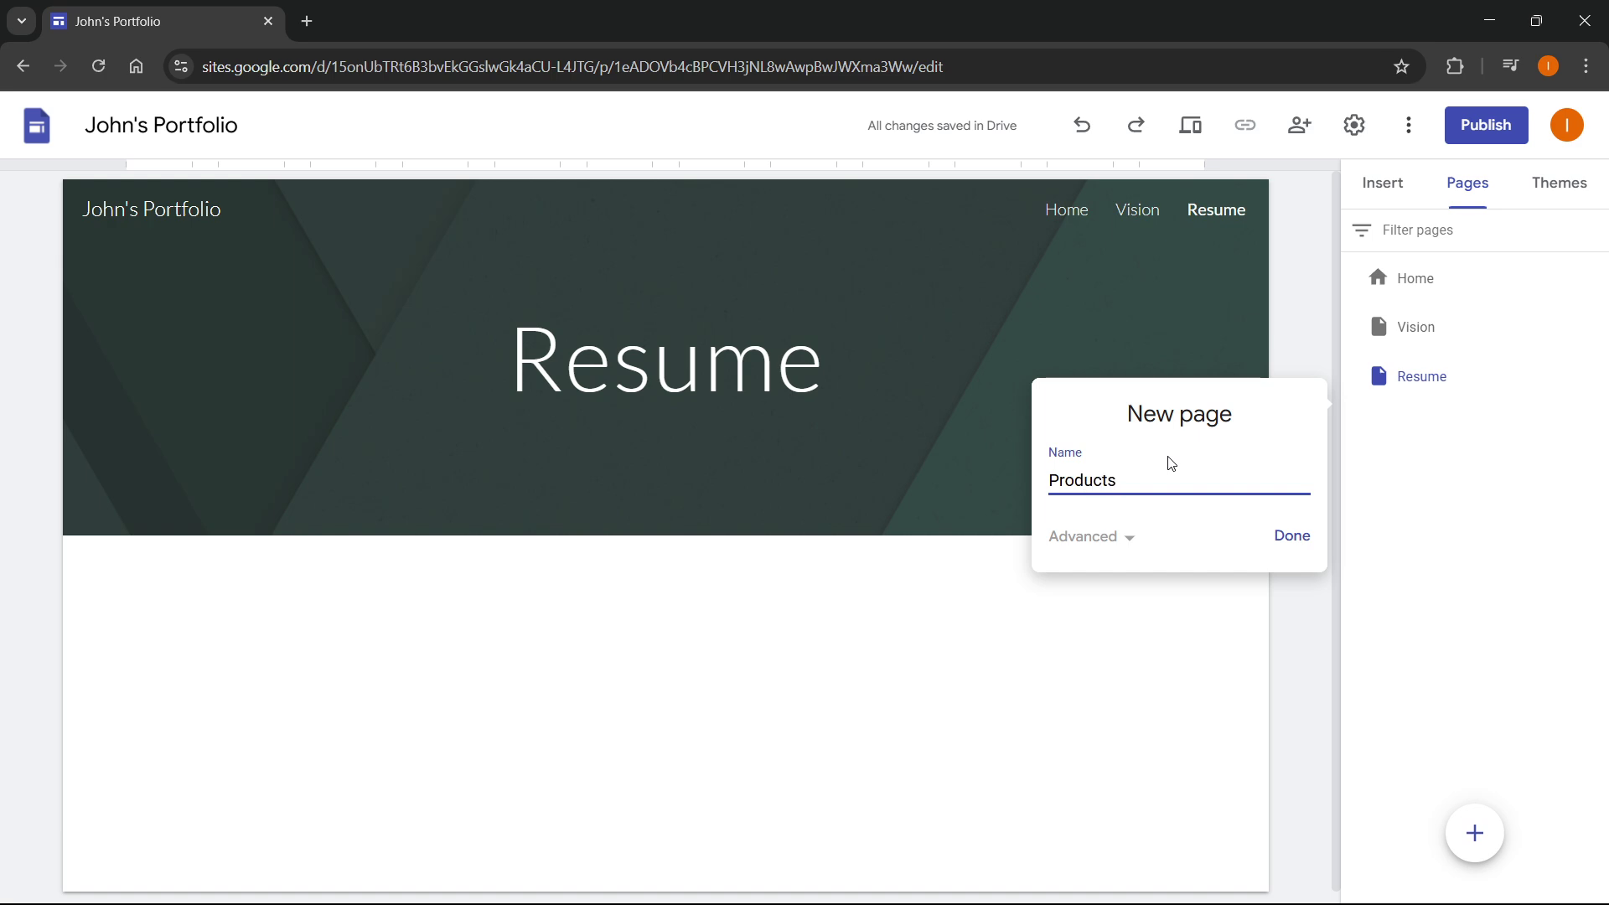
{"action": "left_click", "coordinate": [1280, 544]}
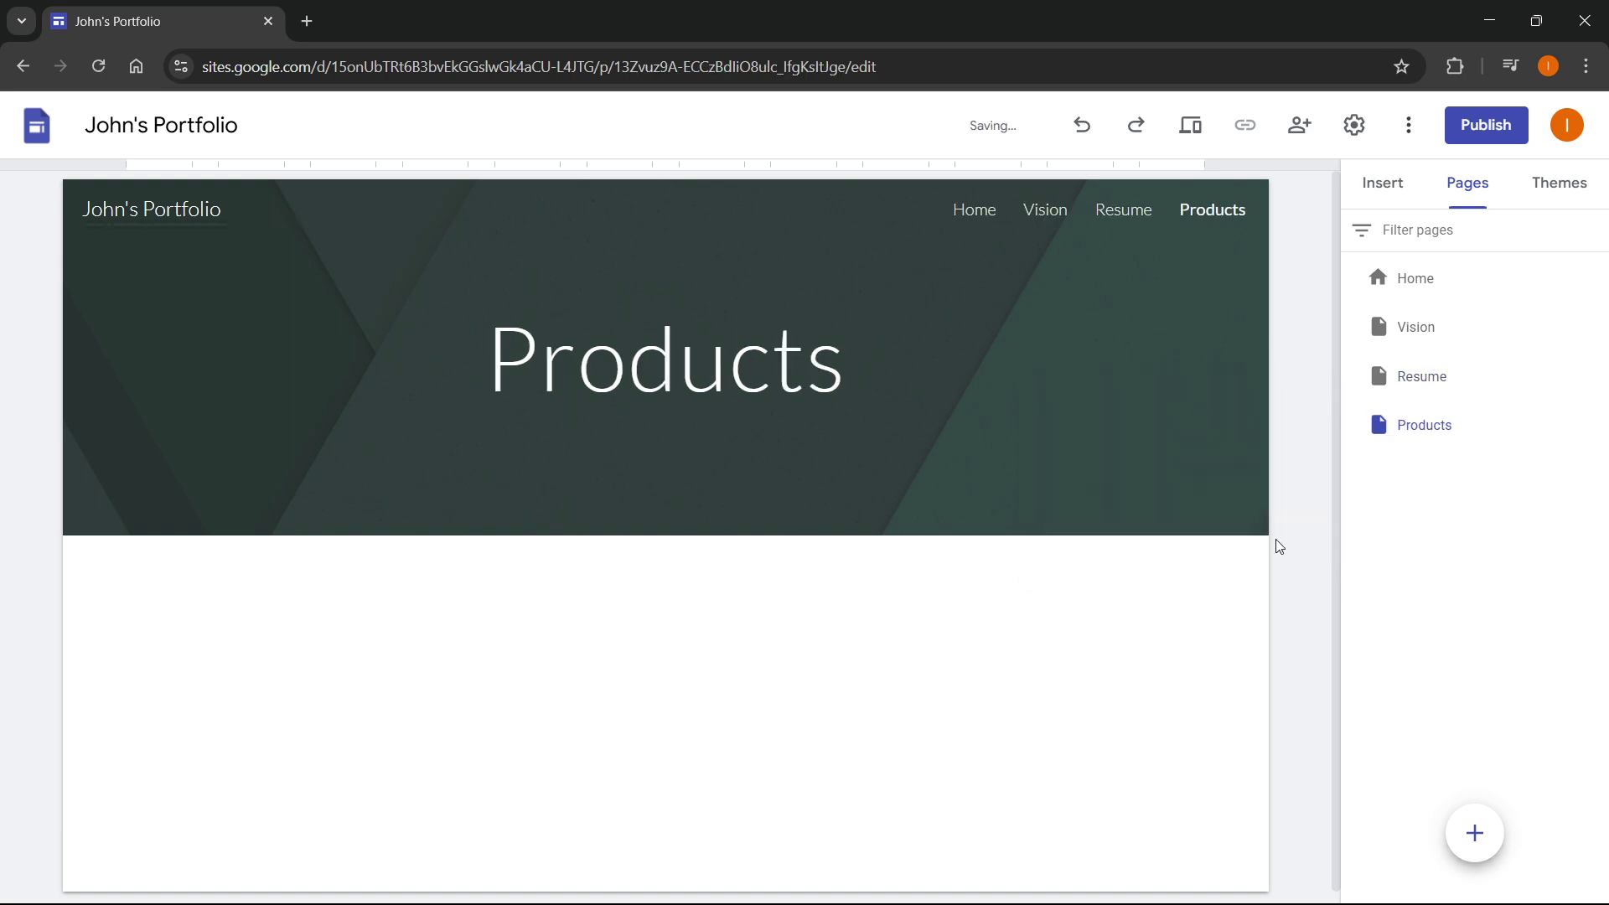
Check Home, Vision, Resume and Products via the navigation bar, ending on Home.
{"action": "left_click", "coordinate": [969, 212]}
{"action": "left_click", "coordinate": [1043, 213]}
{"action": "left_click", "coordinate": [1114, 213]}
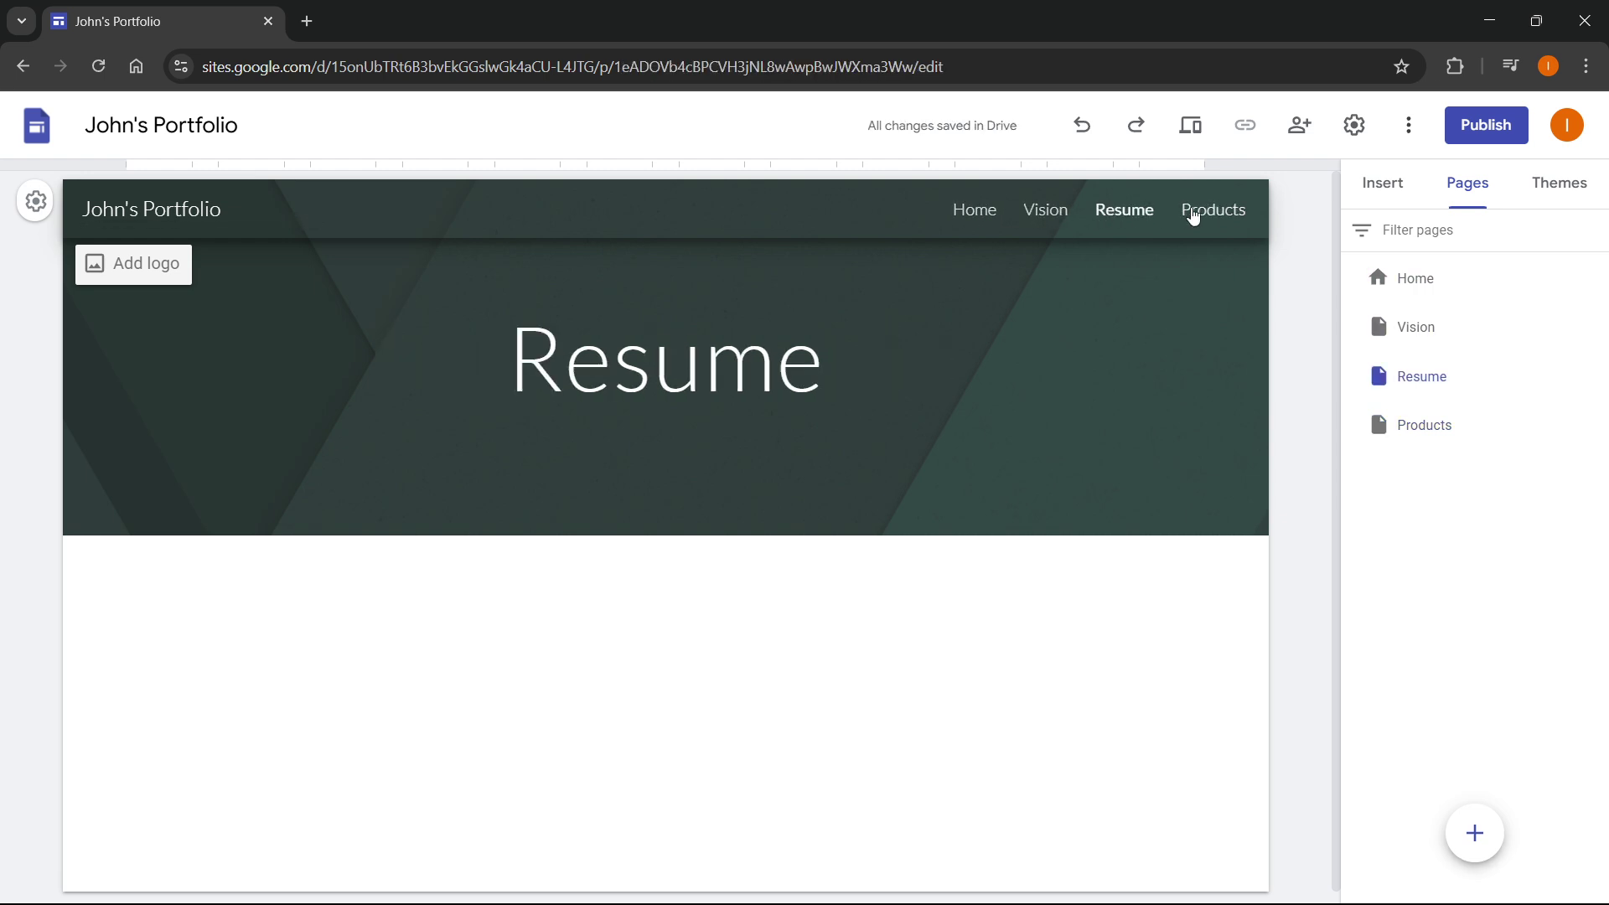
{"action": "left_click", "coordinate": [1202, 212]}
{"action": "left_click", "coordinate": [989, 215]}
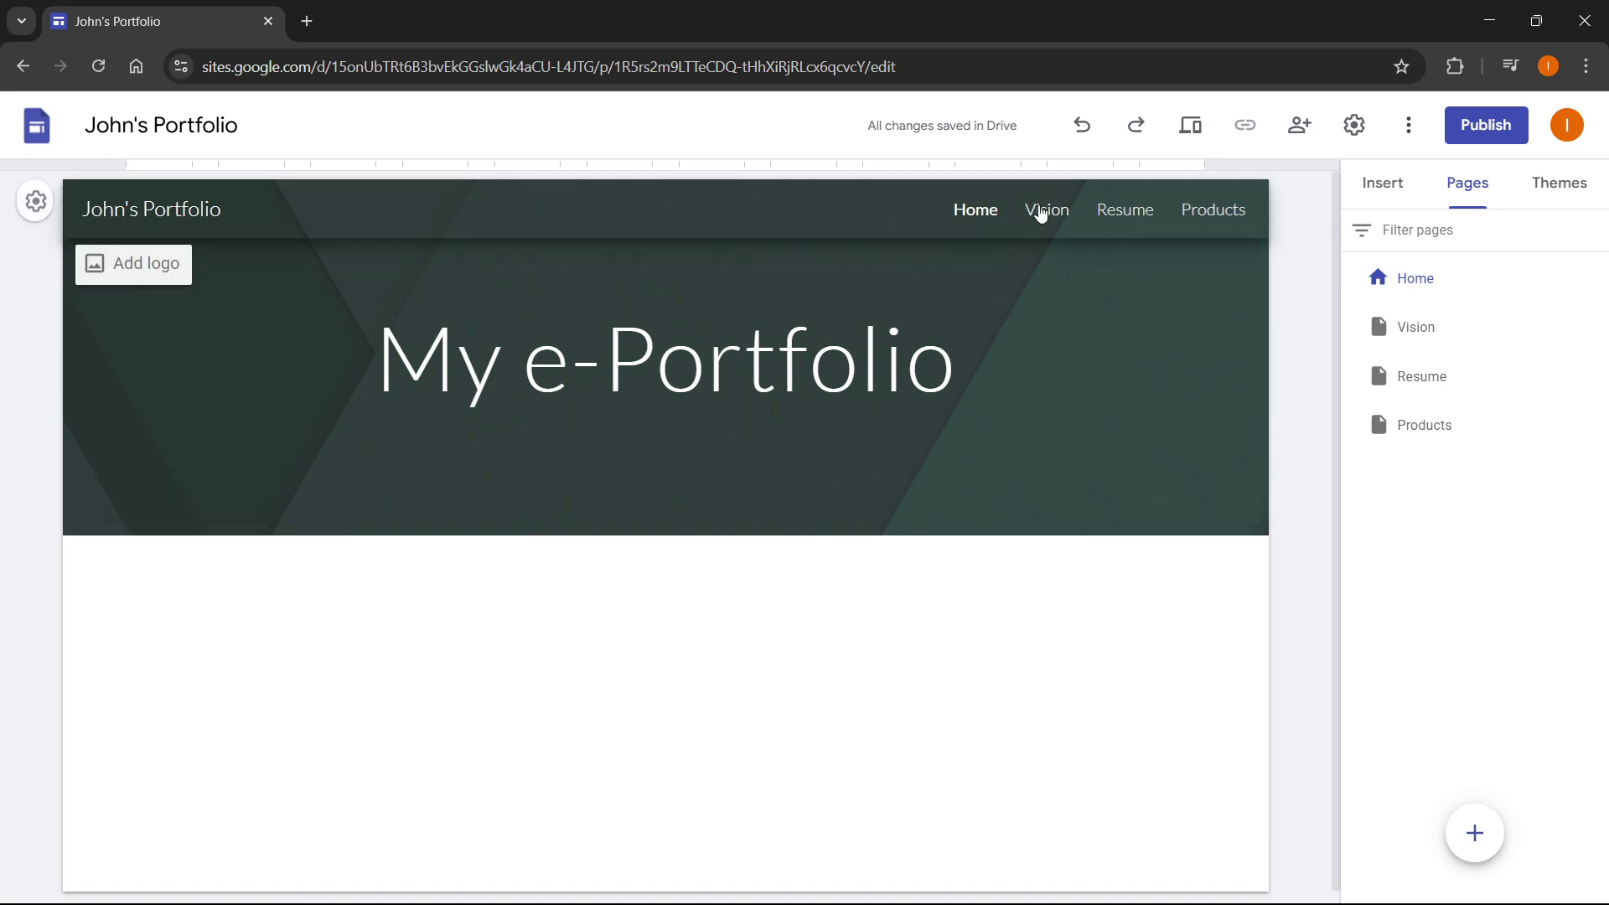
Insert a text box below the Vision page header, keeping the Lato font.
{"action": "left_click", "coordinate": [1040, 216]}
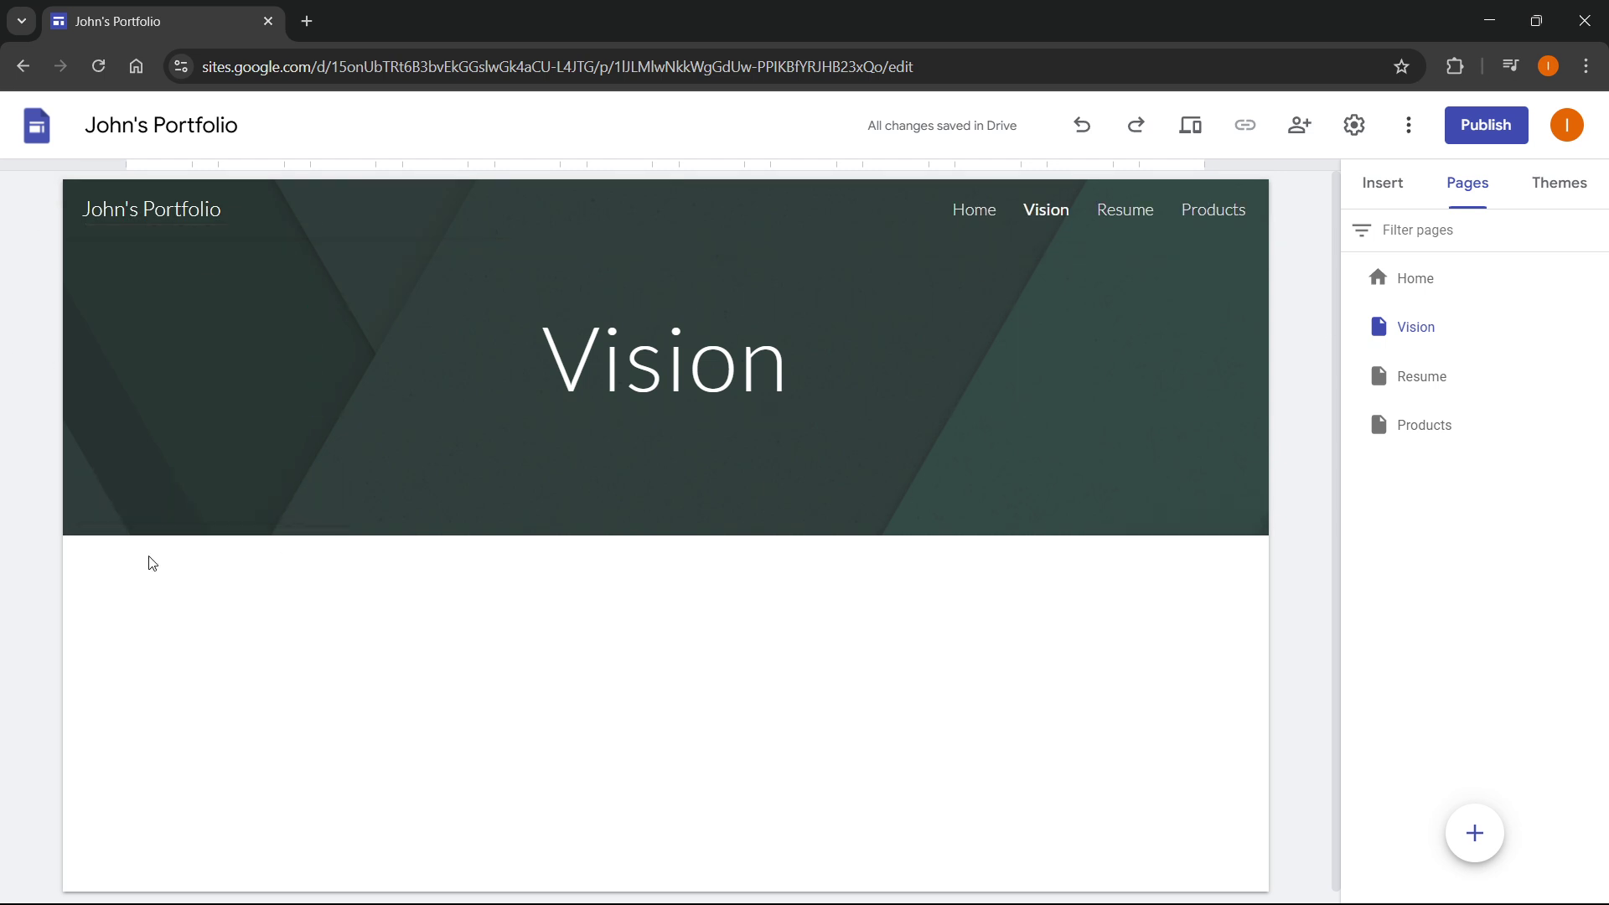
{"action": "left_click", "coordinate": [324, 502]}
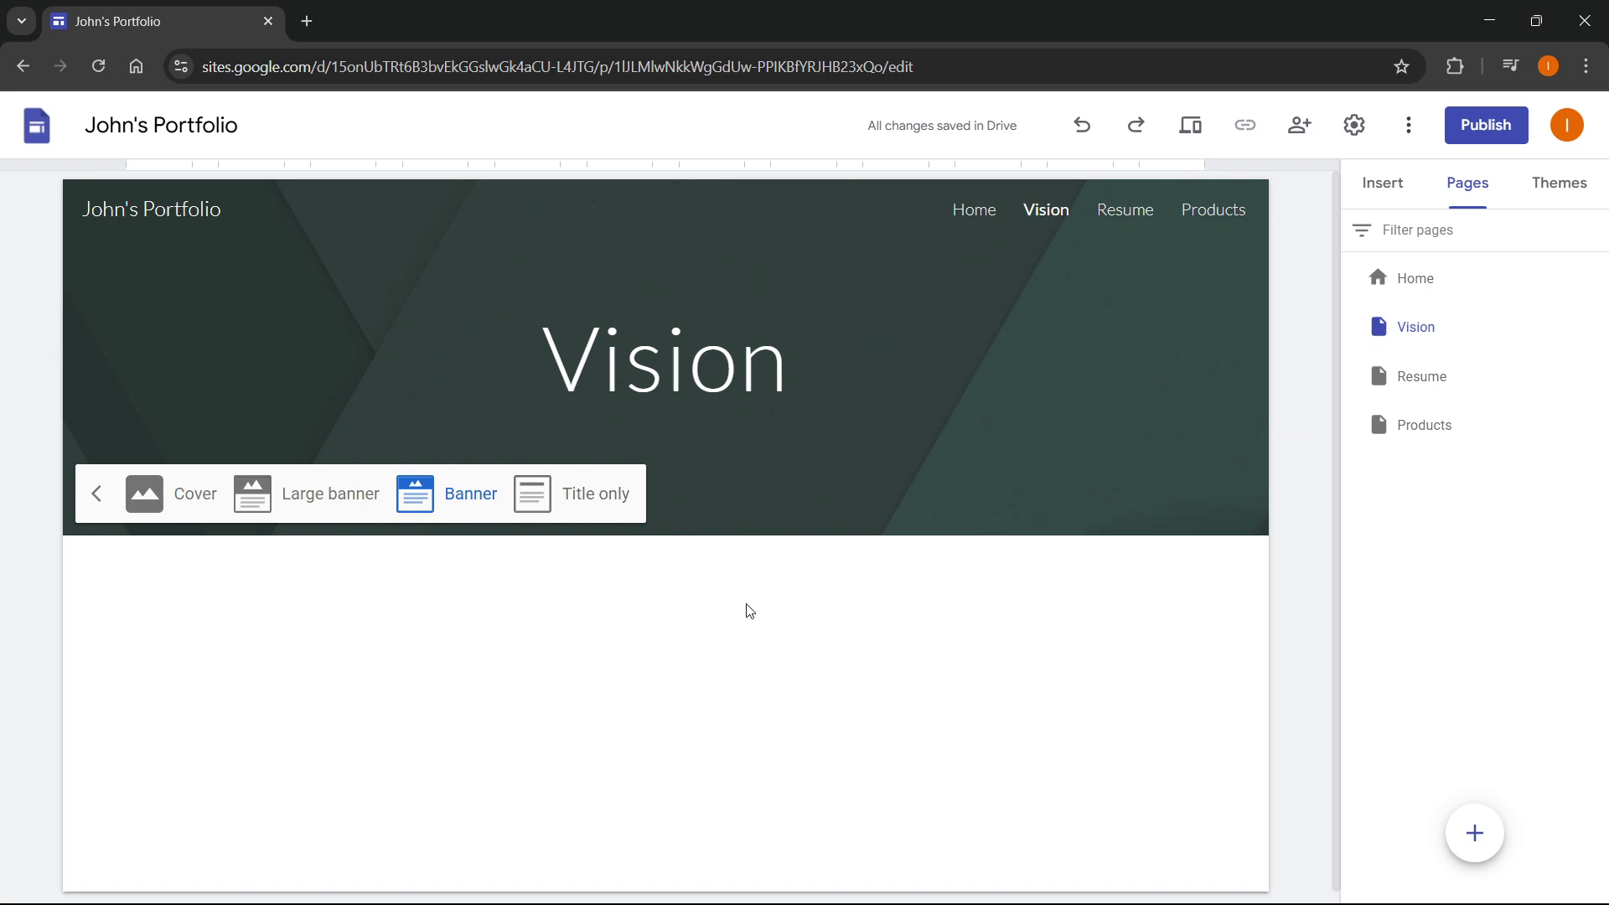
{"action": "left_click", "coordinate": [1383, 183]}
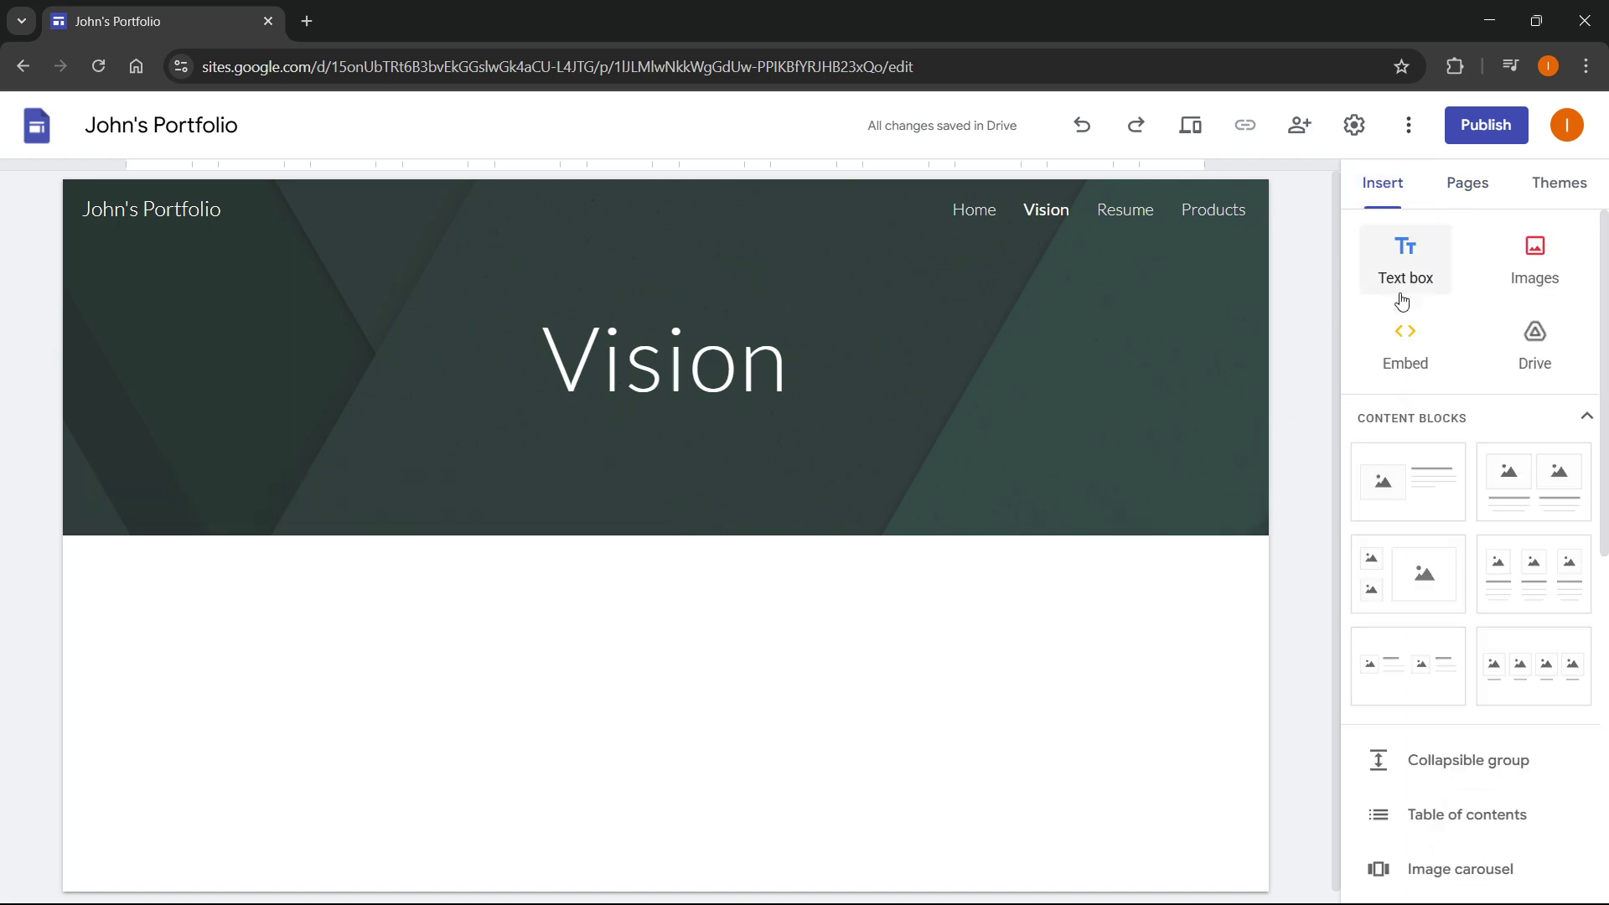
{"action": "left_click", "coordinate": [1405, 251]}
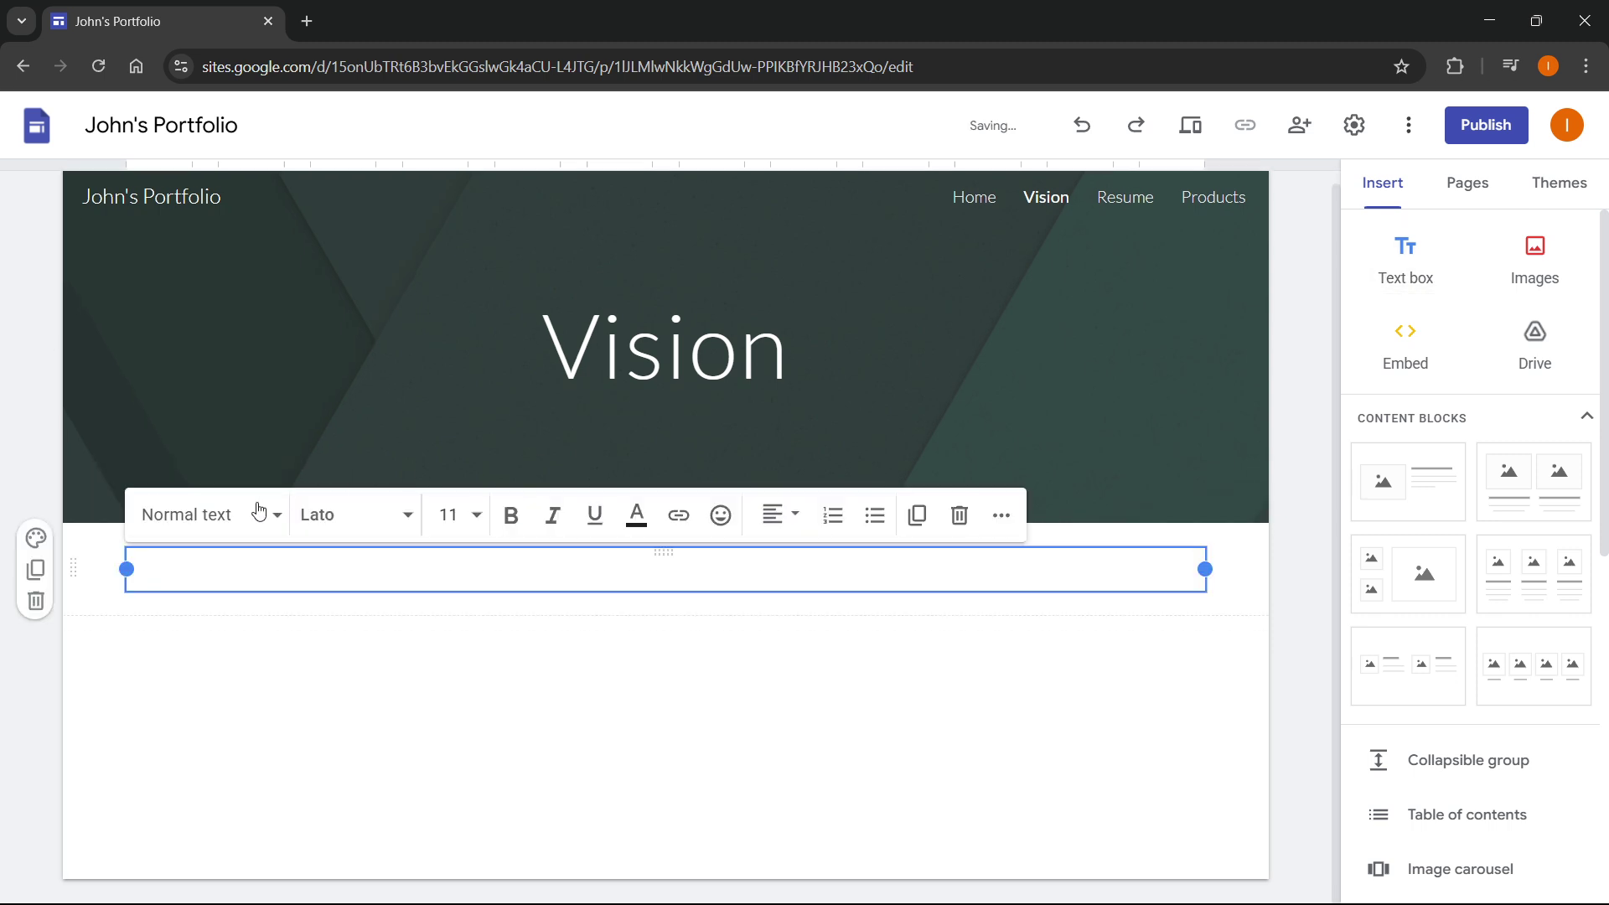
{"action": "left_click", "coordinate": [259, 510]}
{"action": "left_click", "coordinate": [387, 524]}
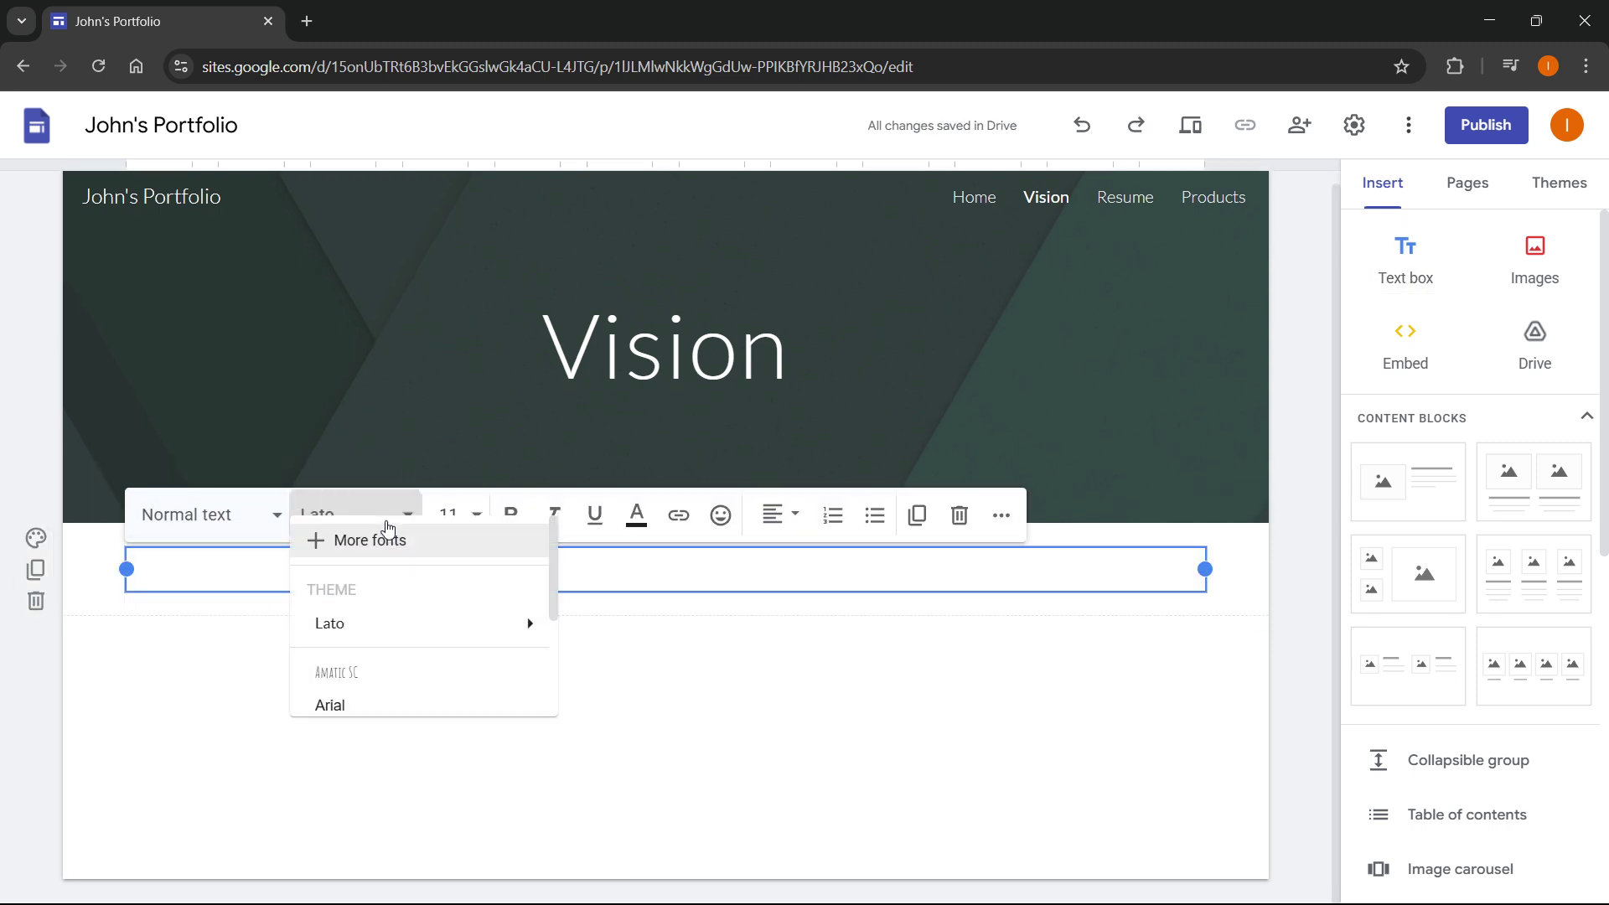
{"action": "left_click", "coordinate": [385, 517]}
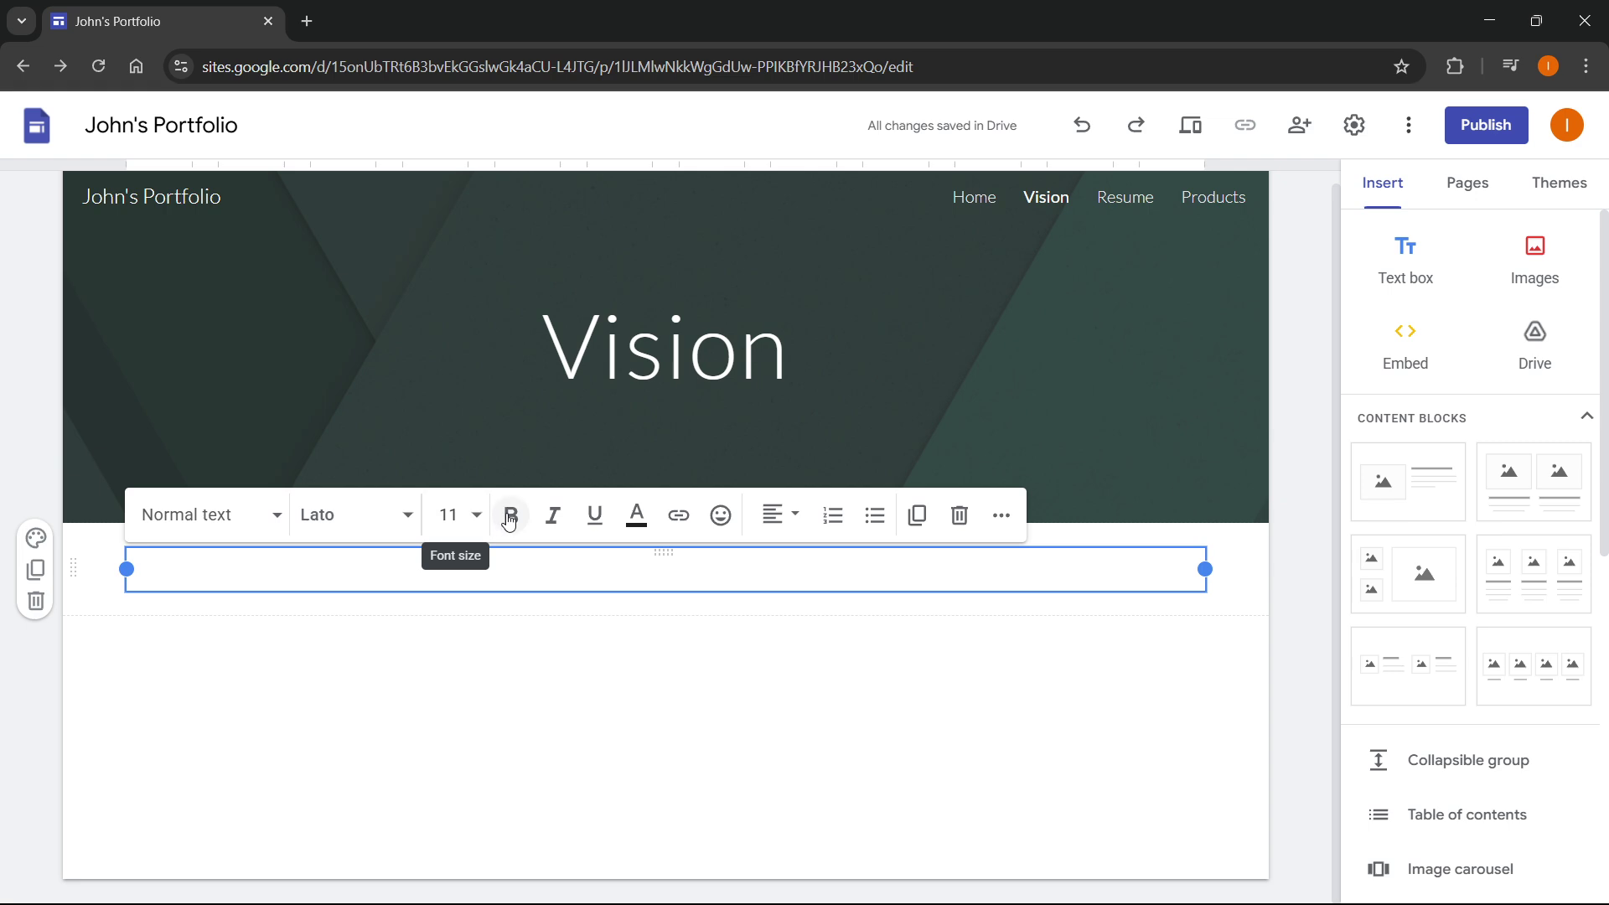
{"action": "left_click", "coordinate": [216, 570]}
{"action": "type", "text": "3213"}
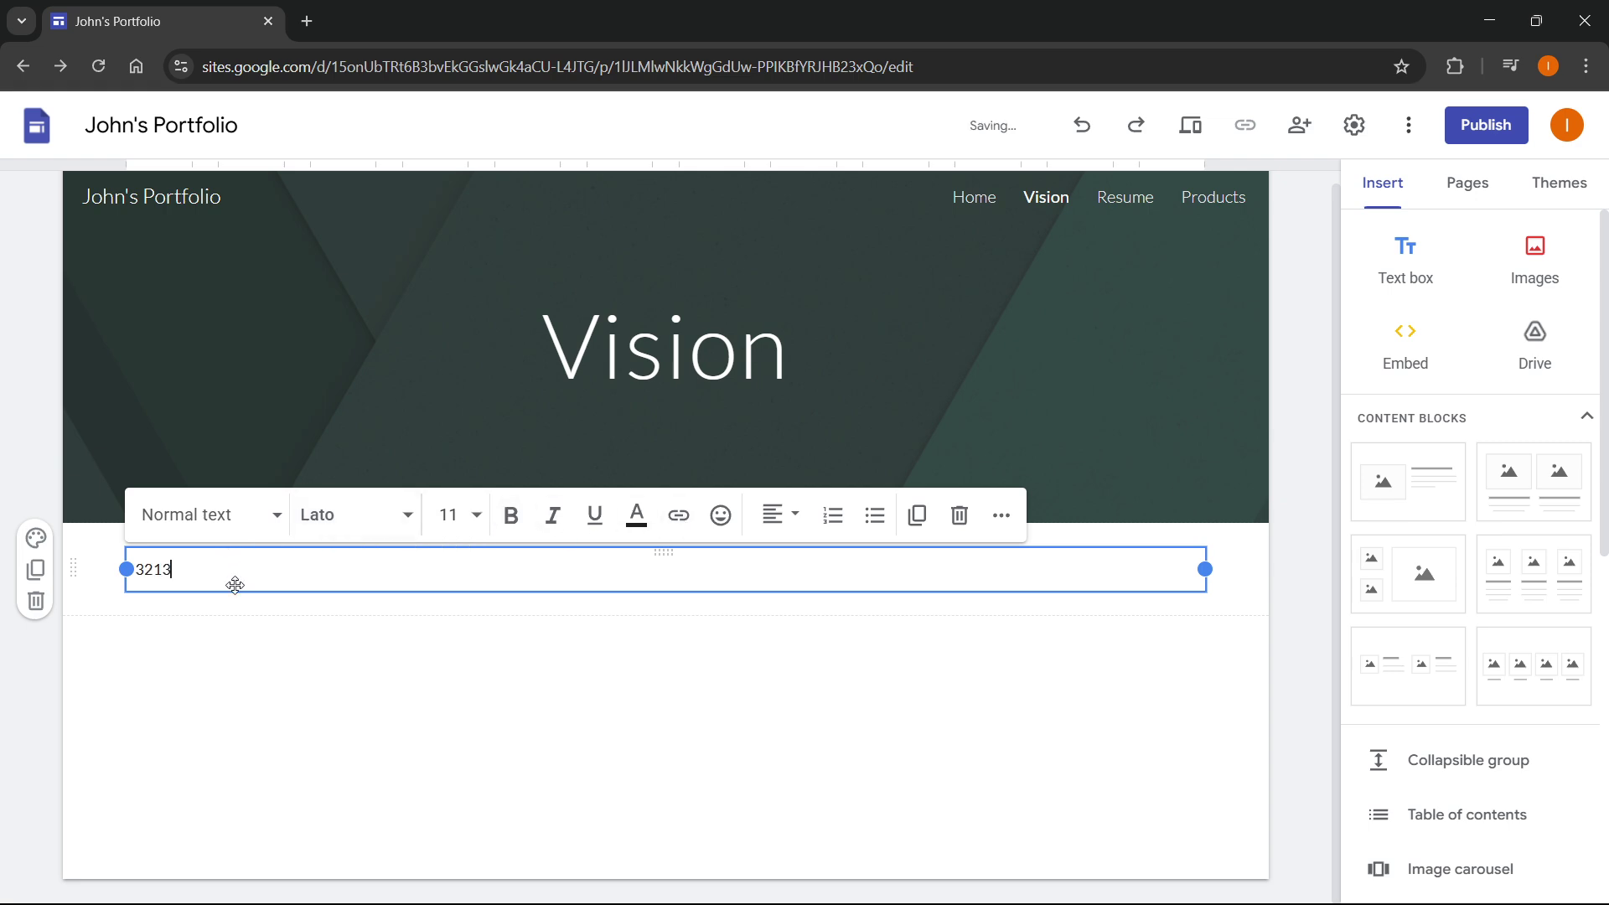
{"action": "type", "text": "213213"}
{"action": "left_click", "coordinate": [280, 597]}
{"action": "left_click", "coordinate": [271, 565]}
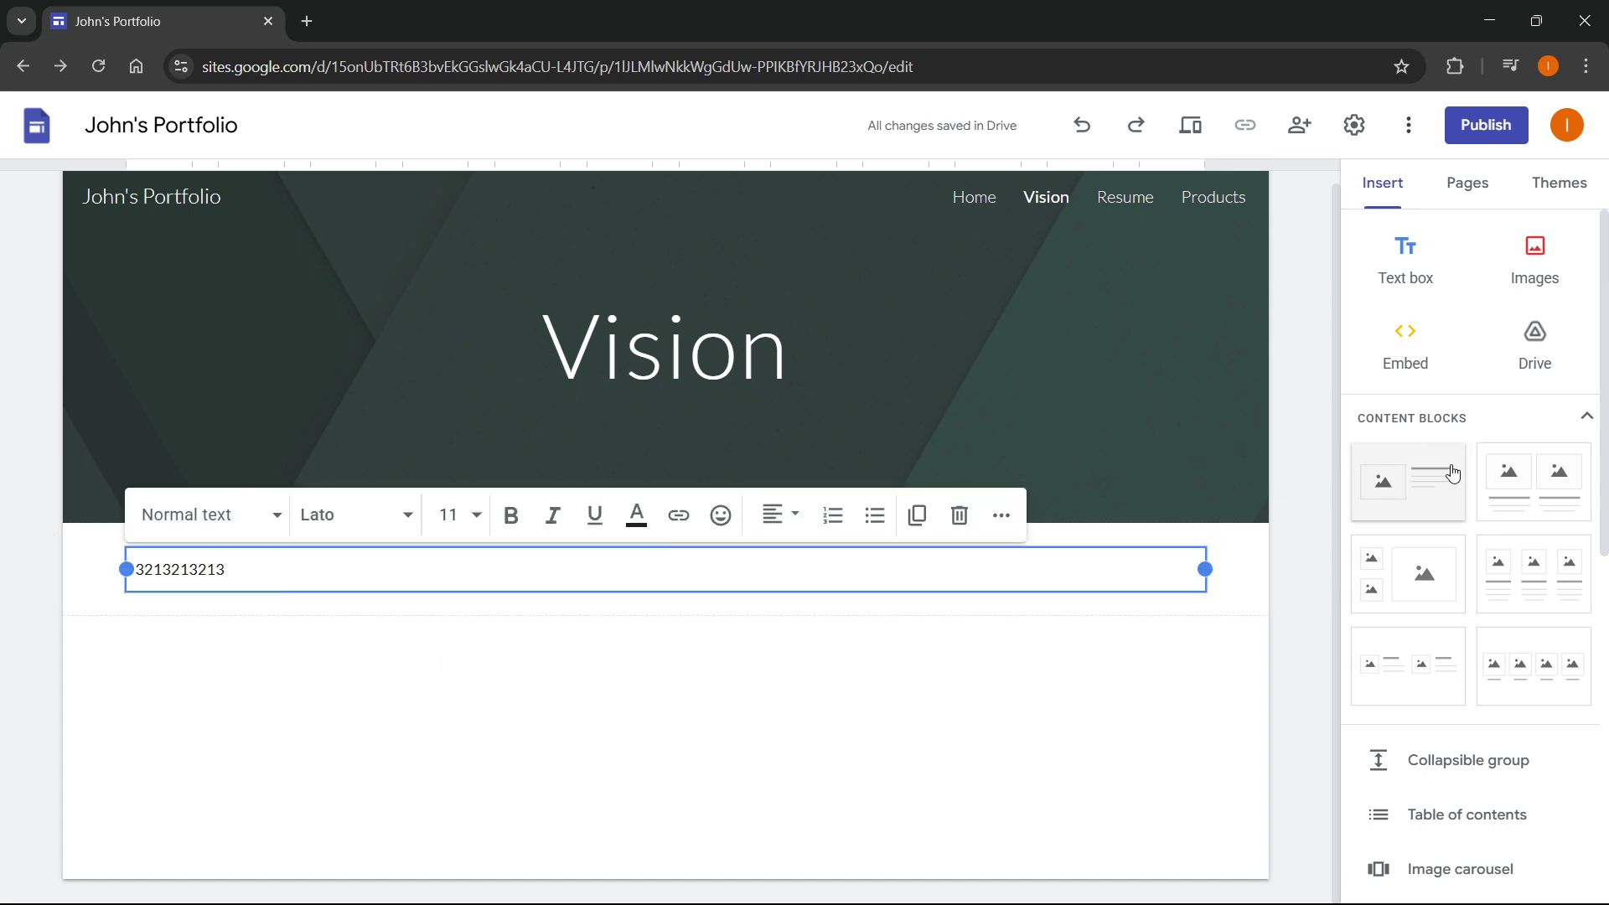
Look at the Images and Embed options, then cancel the Embed dialog.
{"action": "left_click", "coordinate": [1532, 265]}
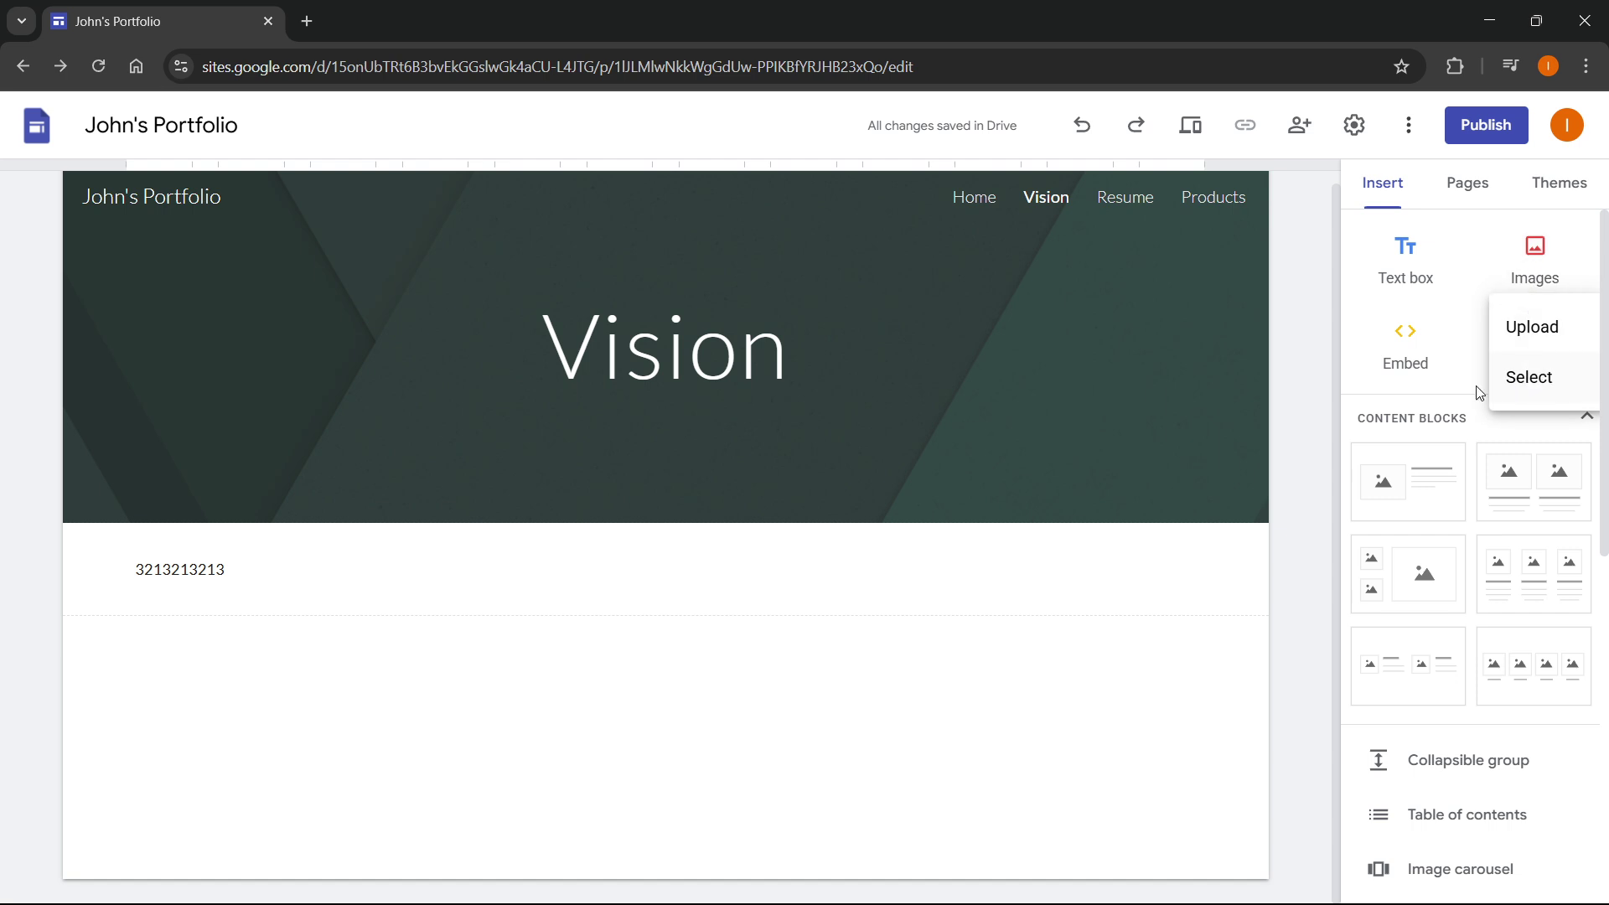
{"action": "left_click", "coordinate": [1431, 381]}
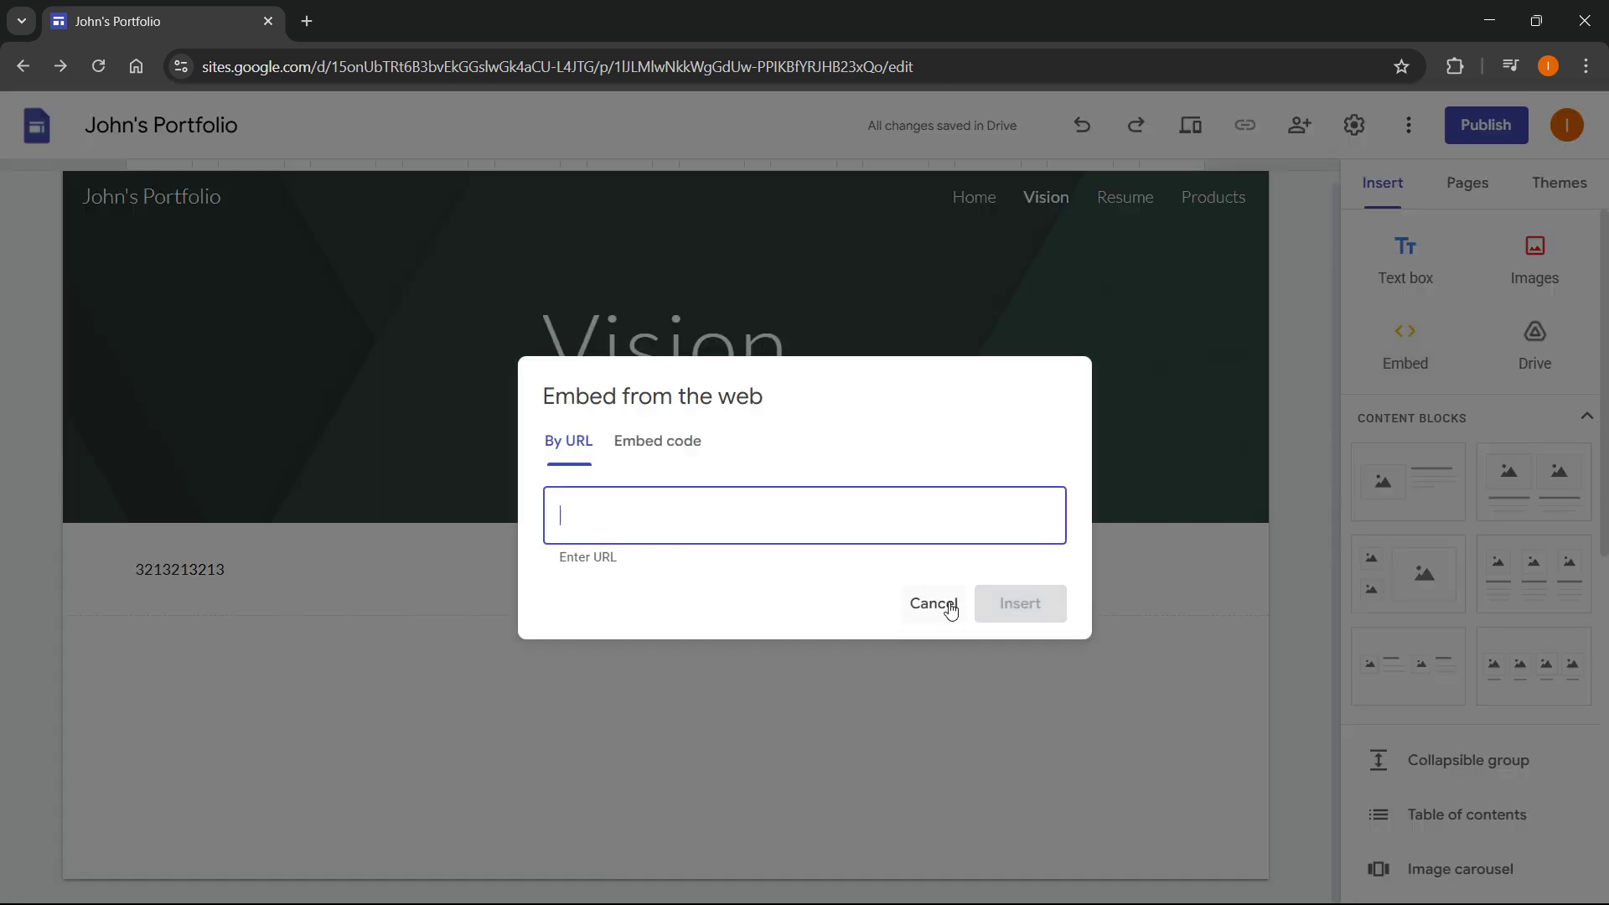
{"action": "left_click", "coordinate": [977, 607]}
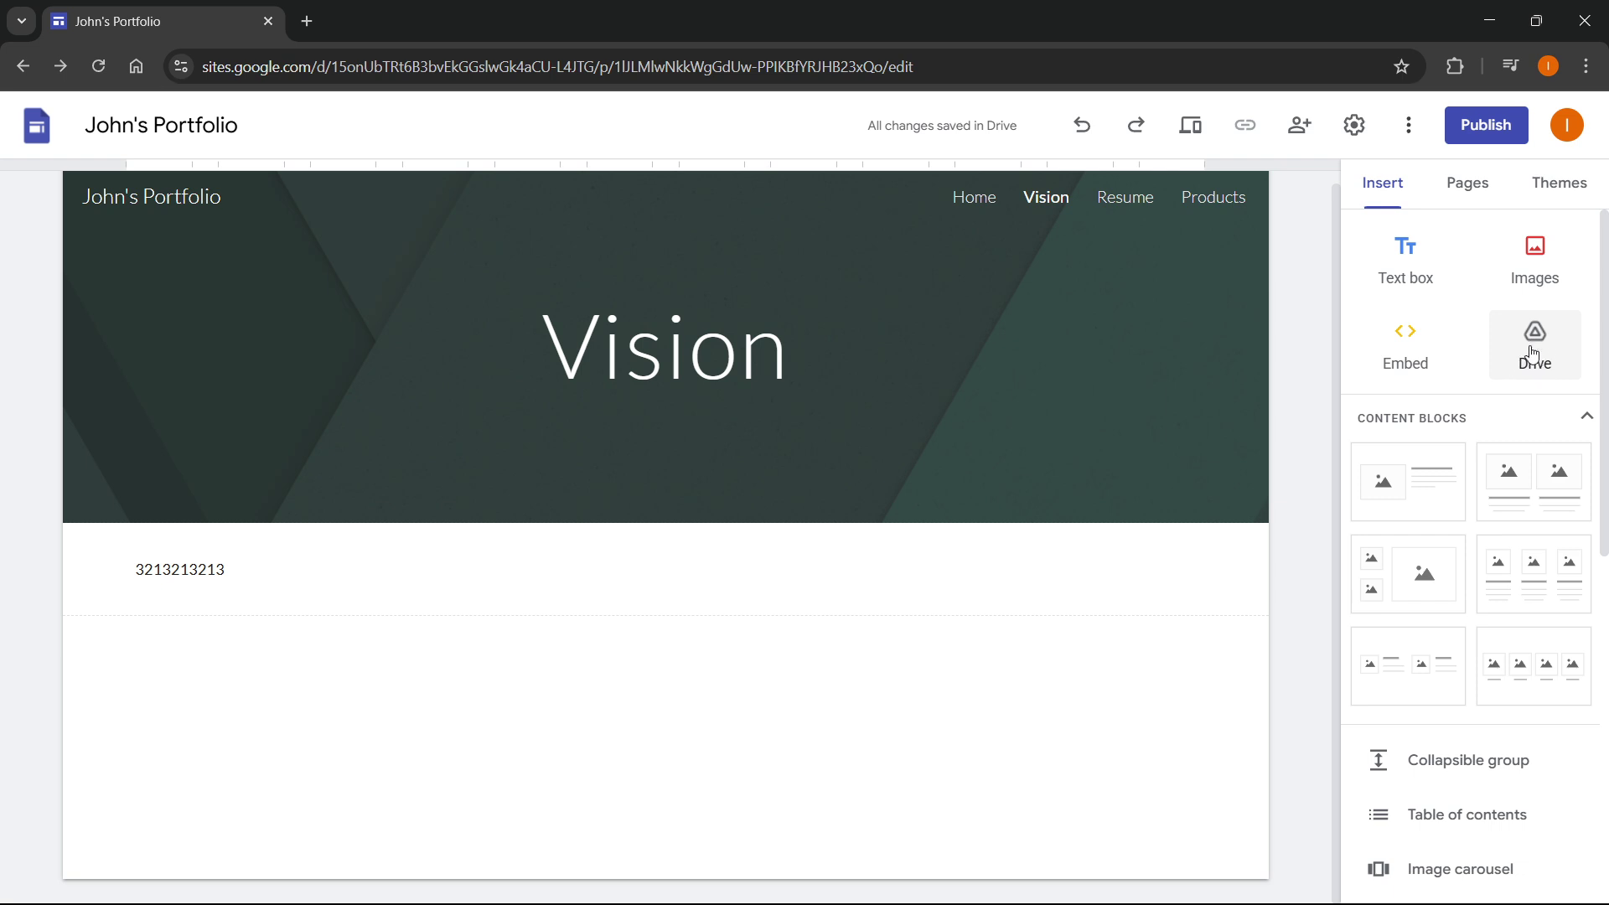
Add an image-beside-text content block and a two-column image block below the digits.
{"action": "scroll", "coordinate": [1474, 377], "scroll_direction": "down", "scroll_amount": 1}
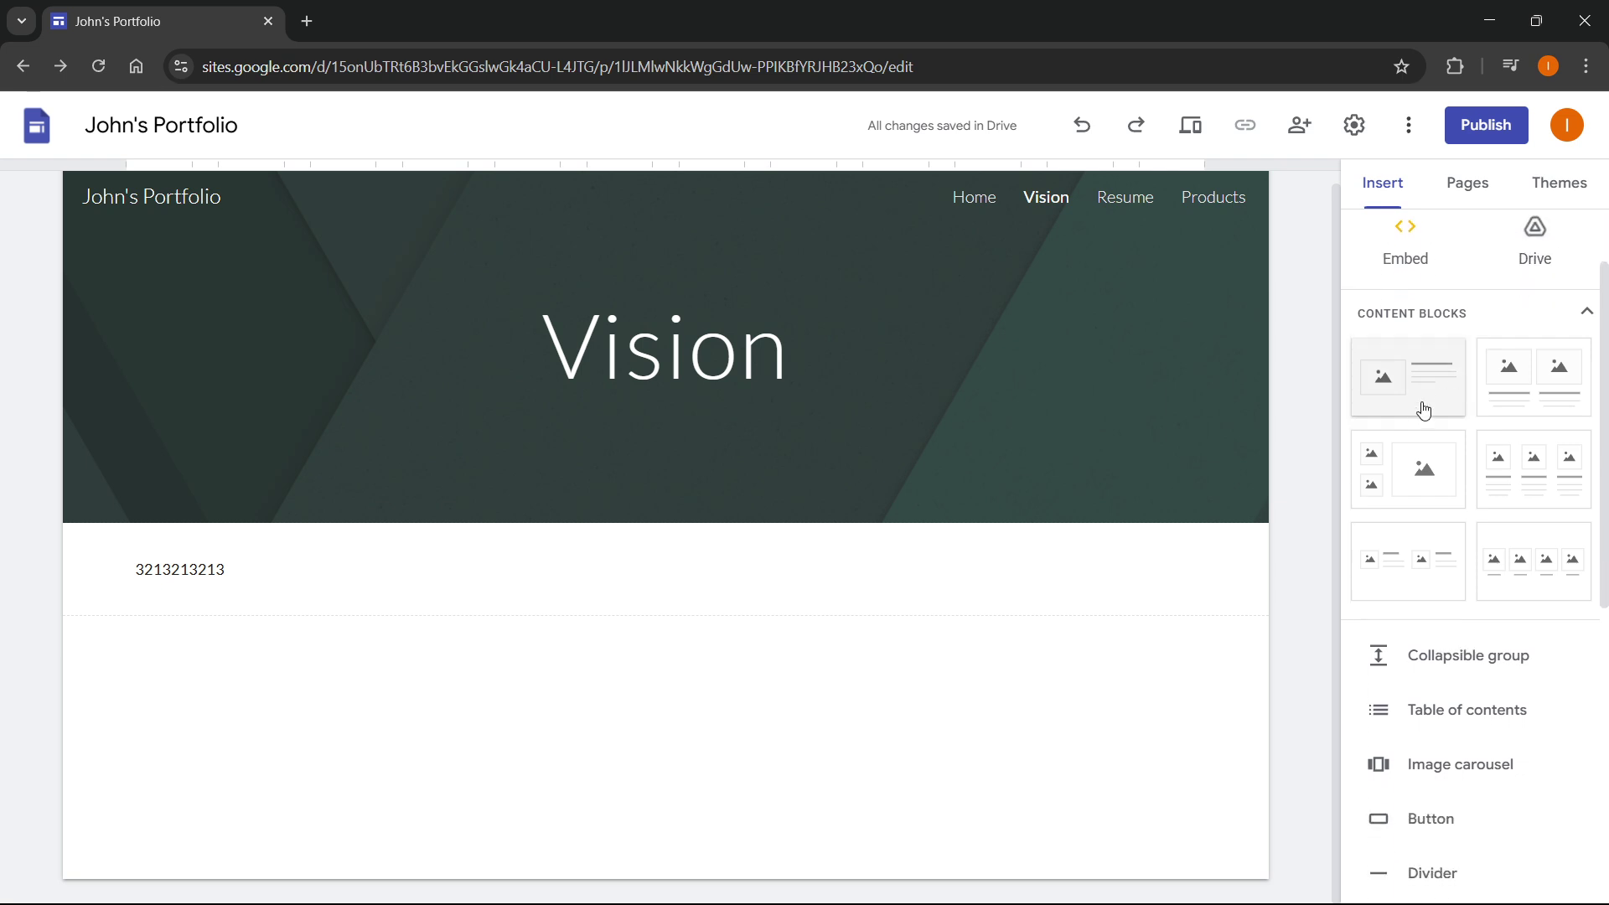
{"action": "left_click", "coordinate": [1411, 391]}
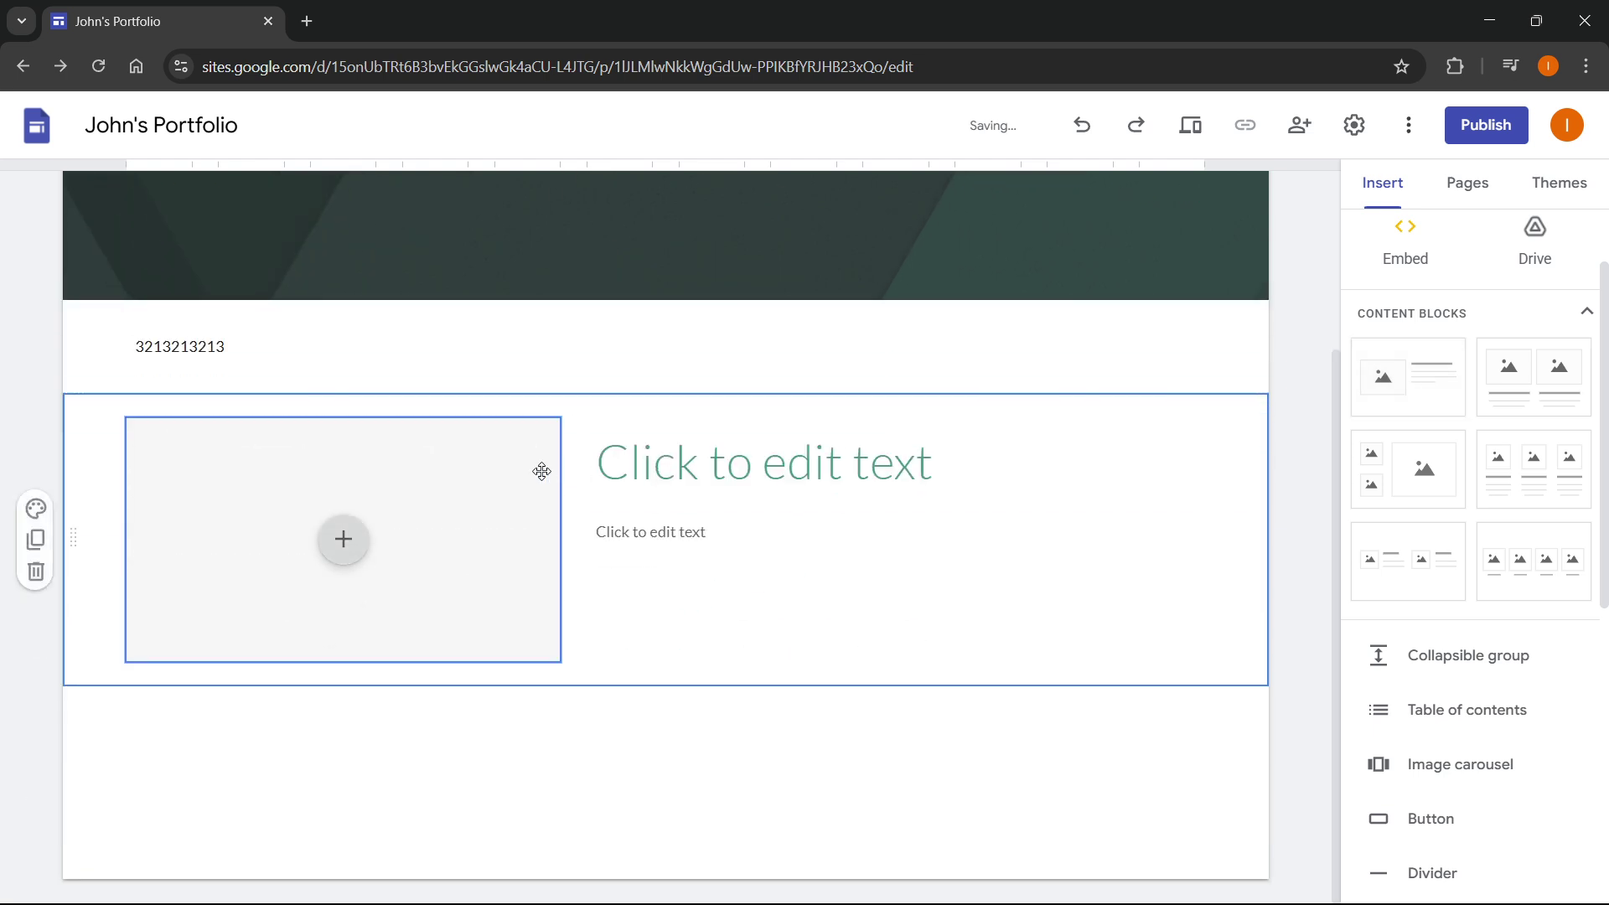
{"action": "scroll", "coordinate": [796, 575], "scroll_direction": "up", "scroll_amount": 1}
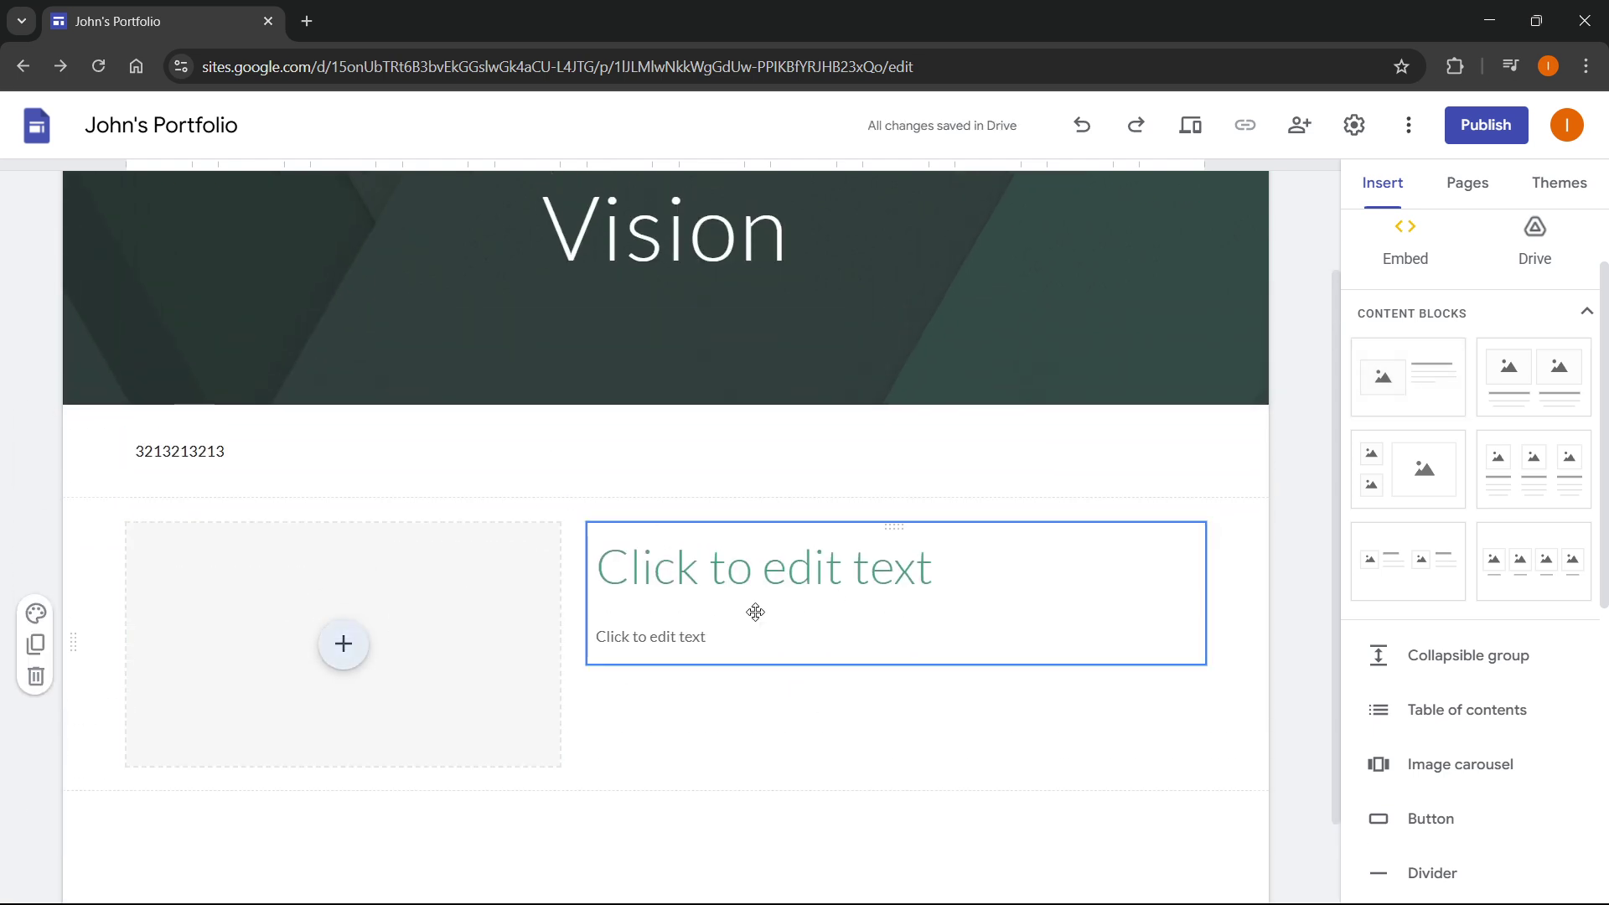
{"action": "left_click", "coordinate": [1519, 384]}
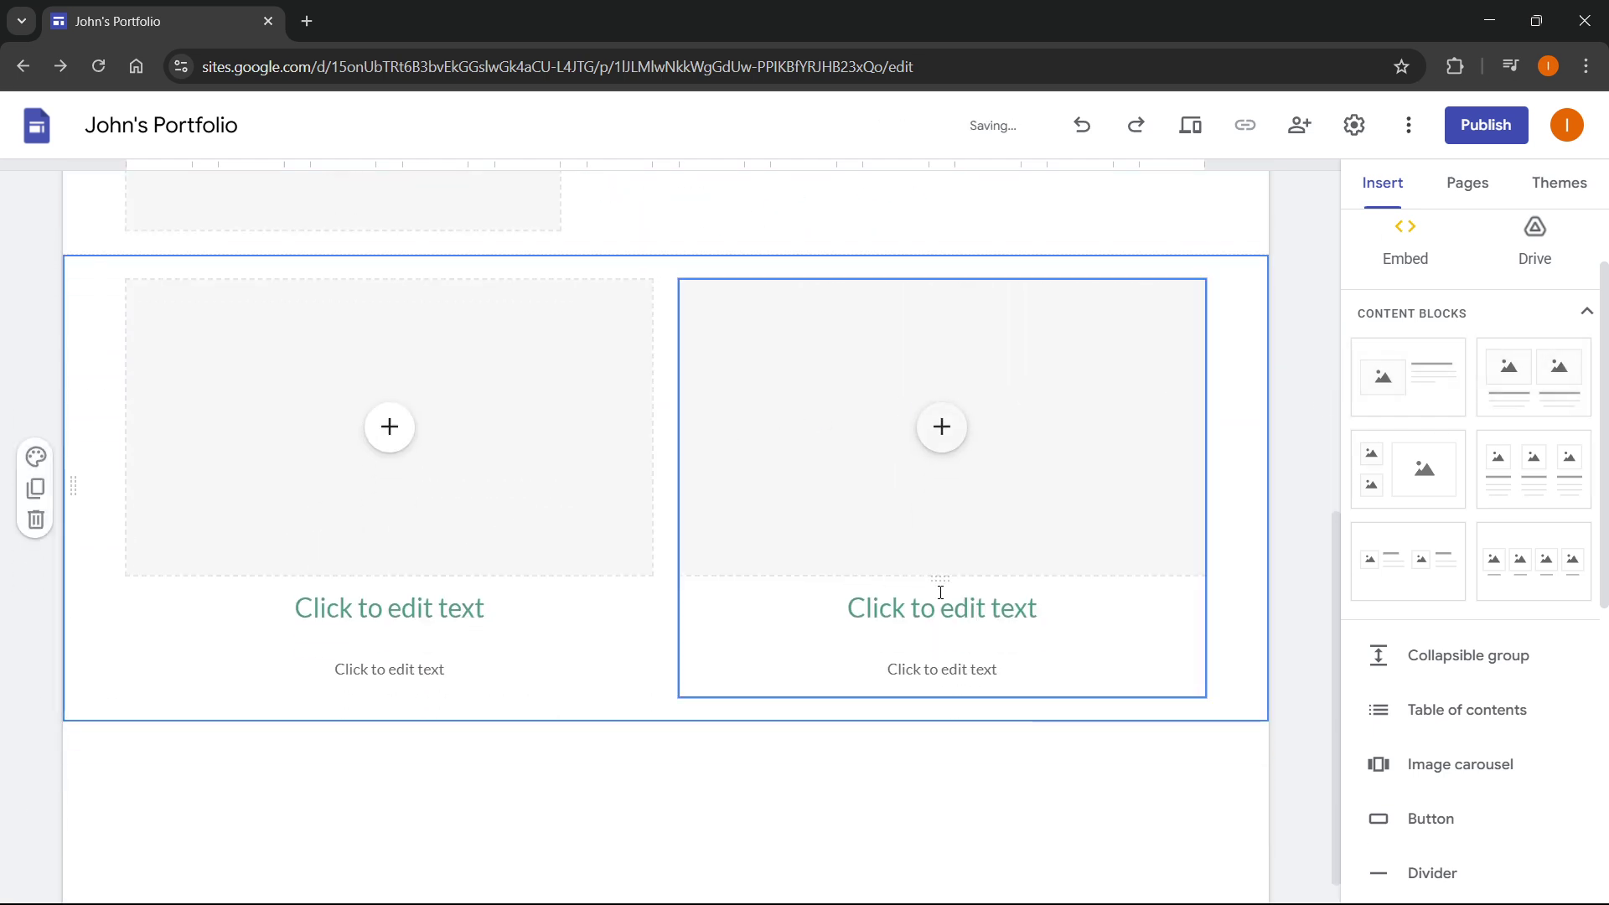
{"action": "scroll", "coordinate": [713, 476], "scroll_direction": "up", "scroll_amount": 3}
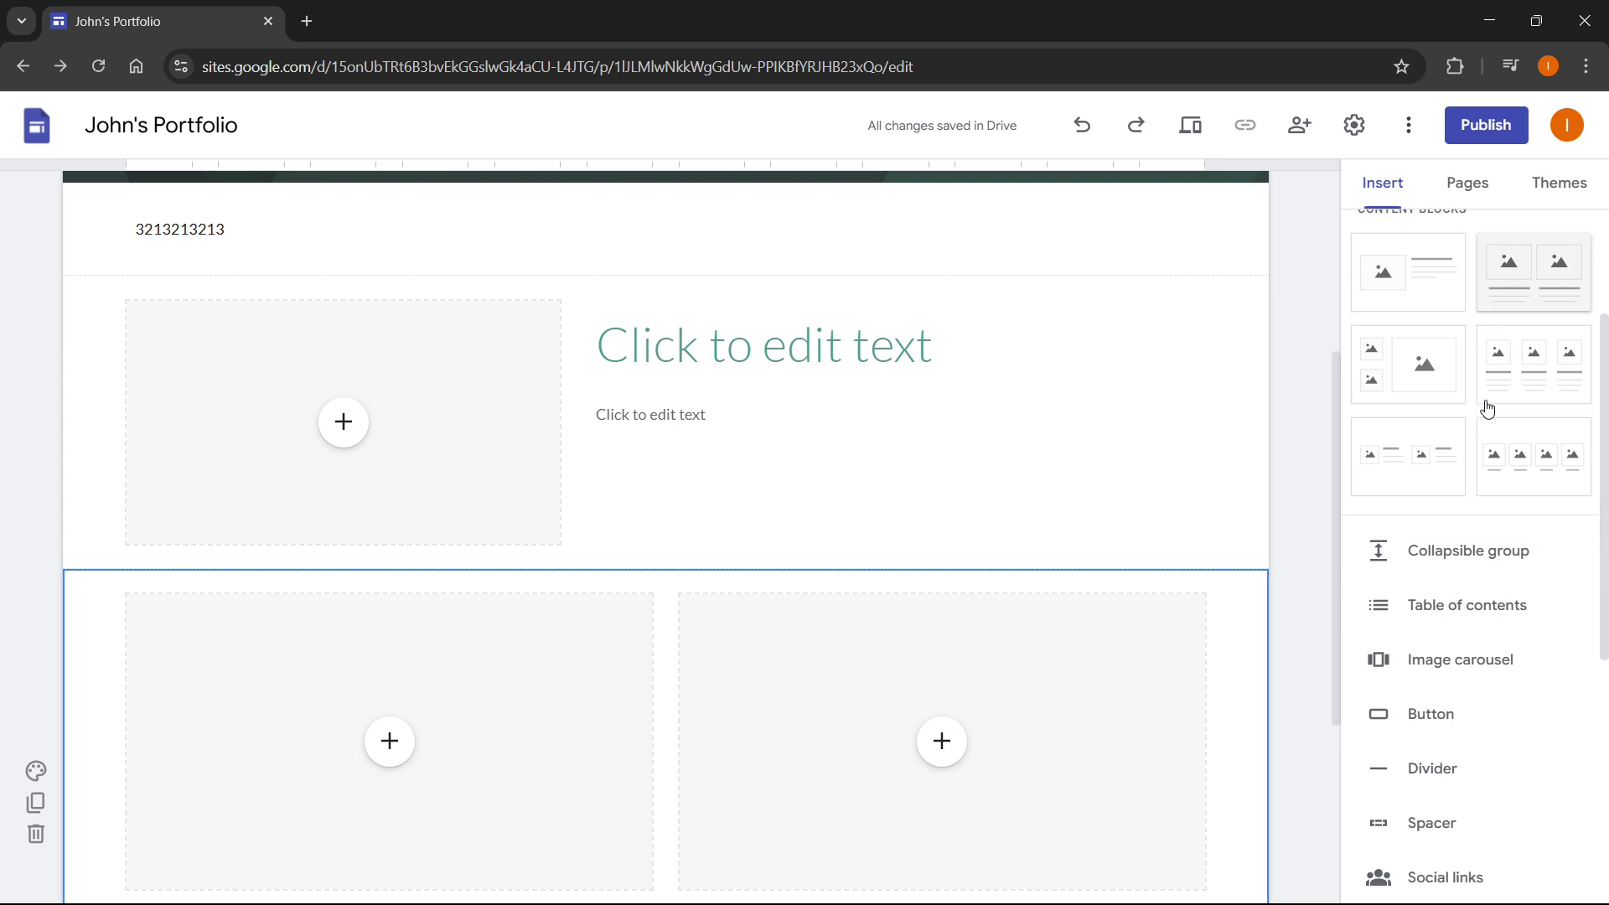
{"action": "scroll", "coordinate": [1488, 408], "scroll_direction": "down", "scroll_amount": 3}
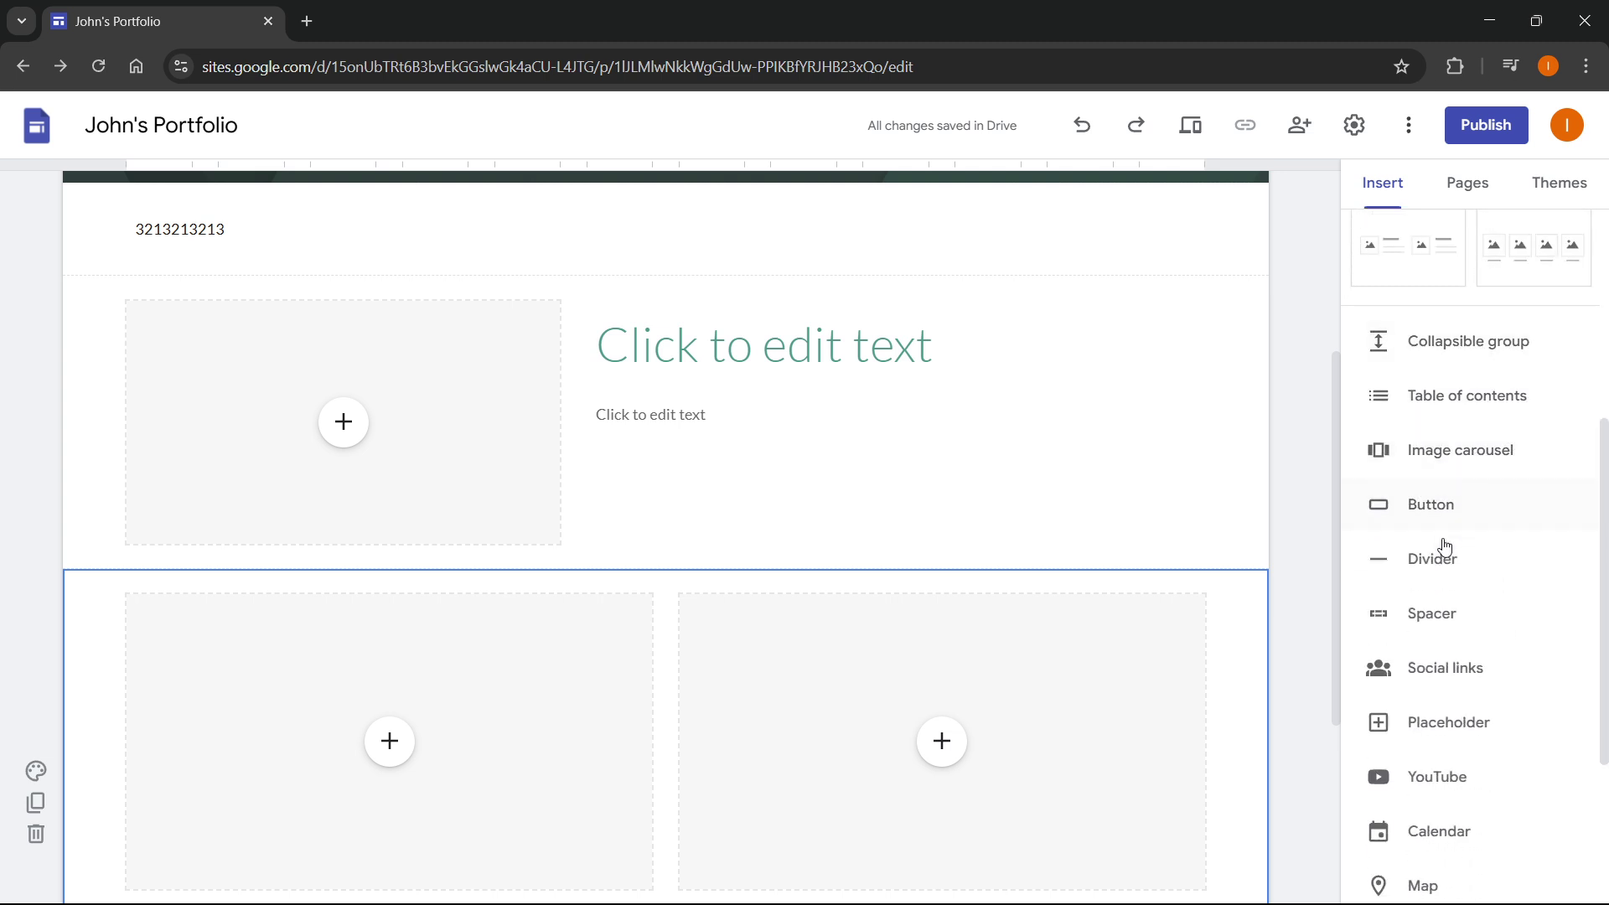
{"action": "scroll", "coordinate": [1445, 546], "scroll_direction": "down", "scroll_amount": 4}
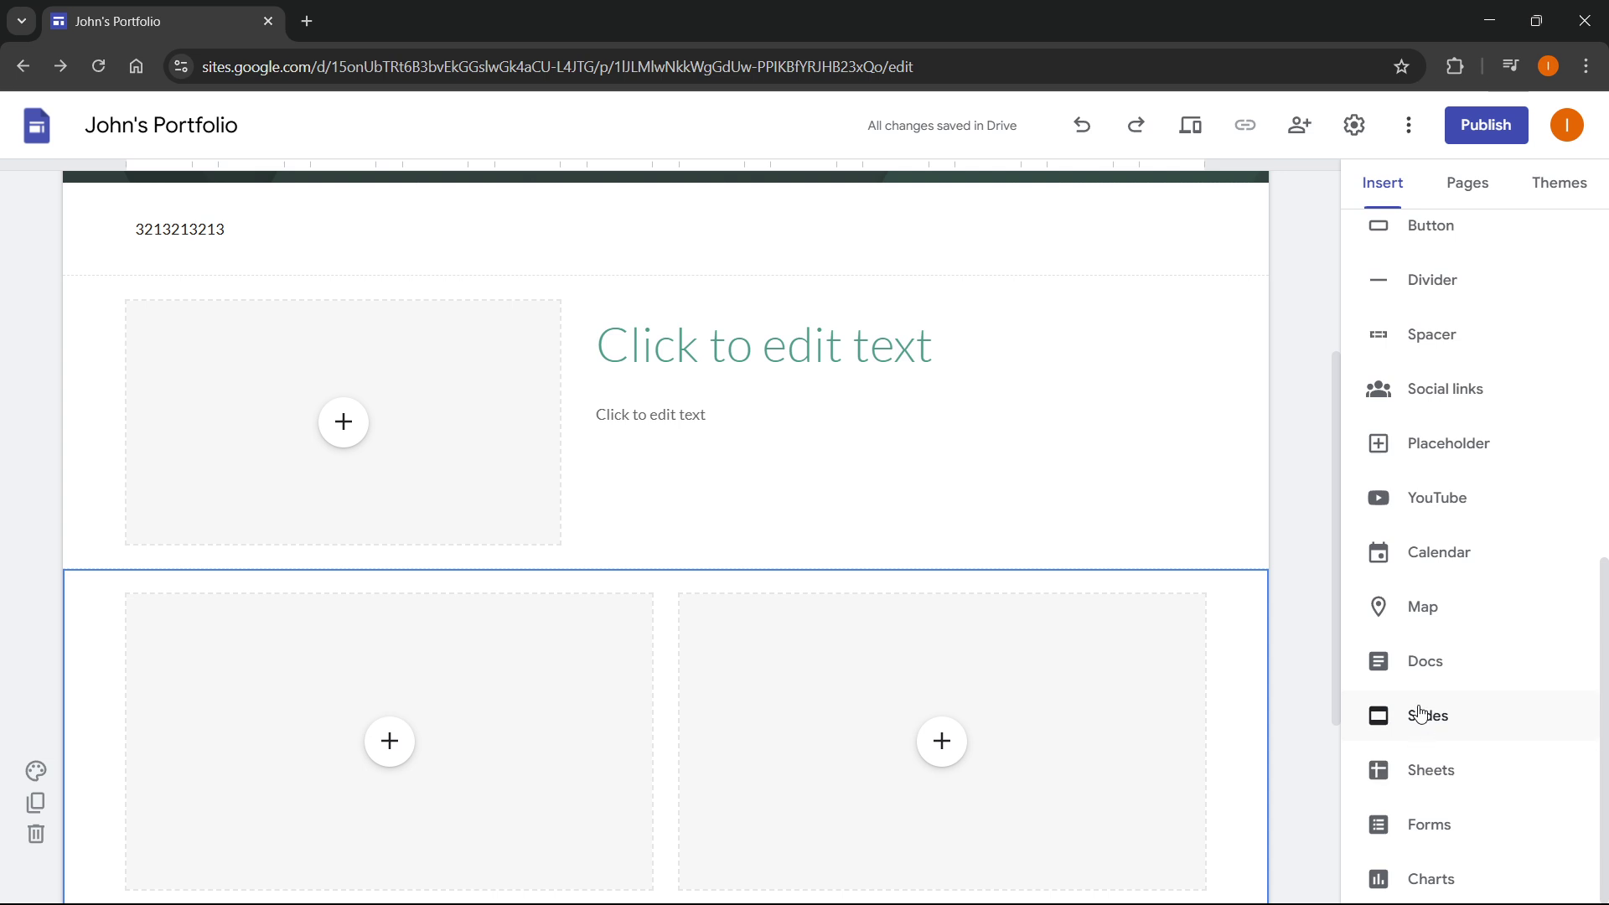
{"action": "scroll", "coordinate": [1416, 717], "scroll_direction": "up", "scroll_amount": 8}
{"action": "scroll", "coordinate": [922, 604], "scroll_direction": "up", "scroll_amount": 2}
{"action": "scroll", "coordinate": [922, 604], "scroll_direction": "up", "scroll_amount": 2}
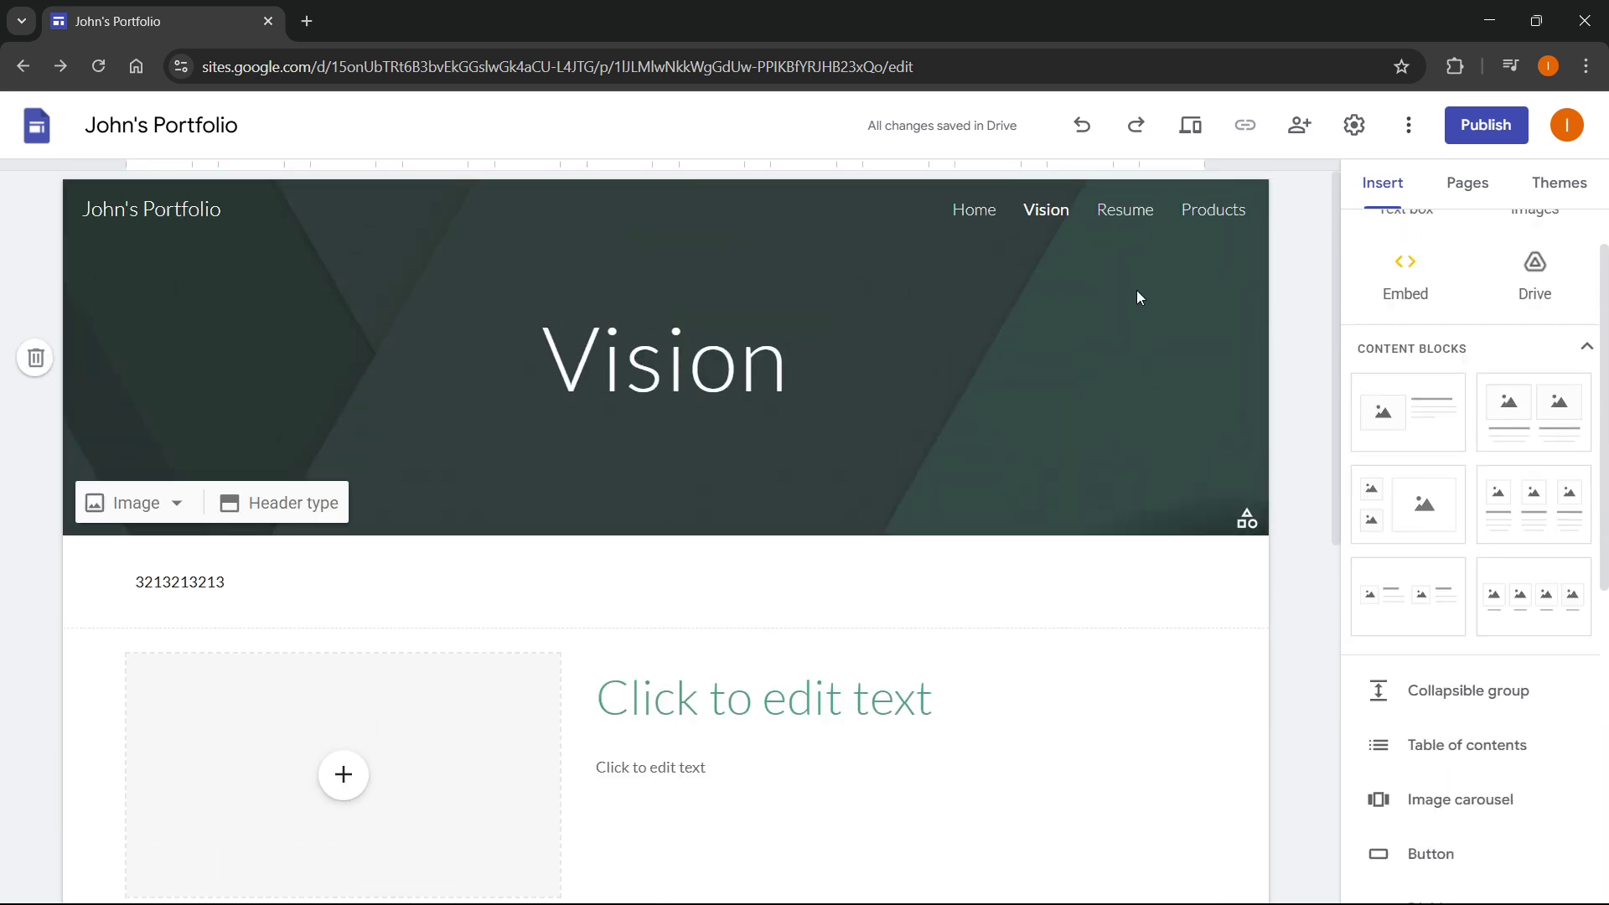
Step through Home, Vision and Resume in the navigation bar, finishing on Products.
{"action": "left_click", "coordinate": [989, 217]}
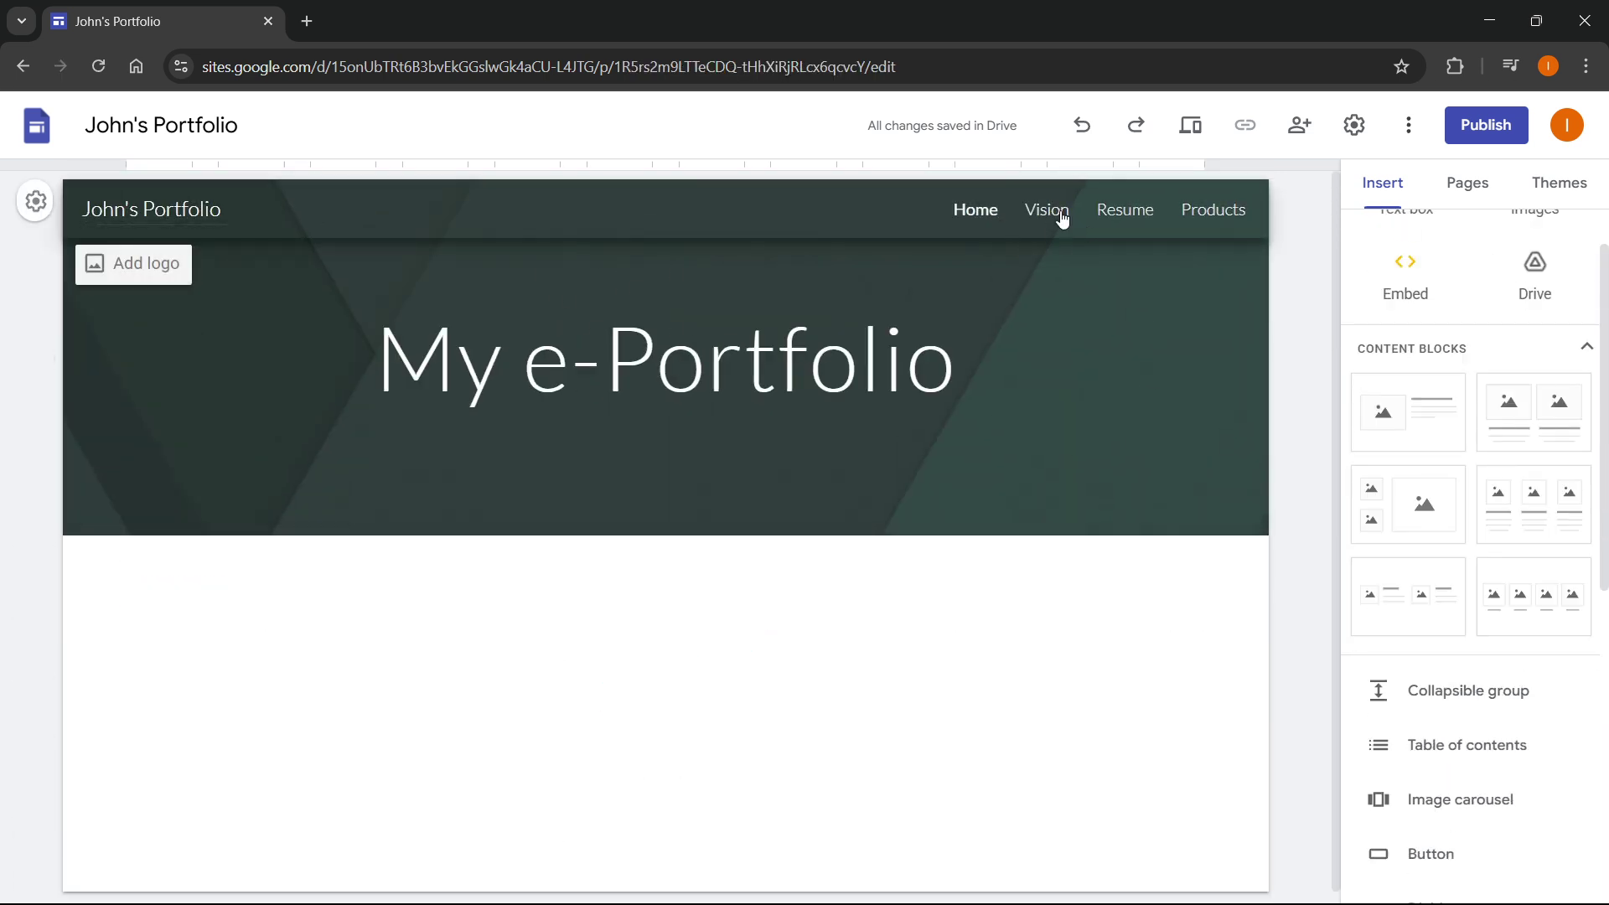
{"action": "left_click", "coordinate": [1060, 215]}
{"action": "left_click", "coordinate": [1128, 211]}
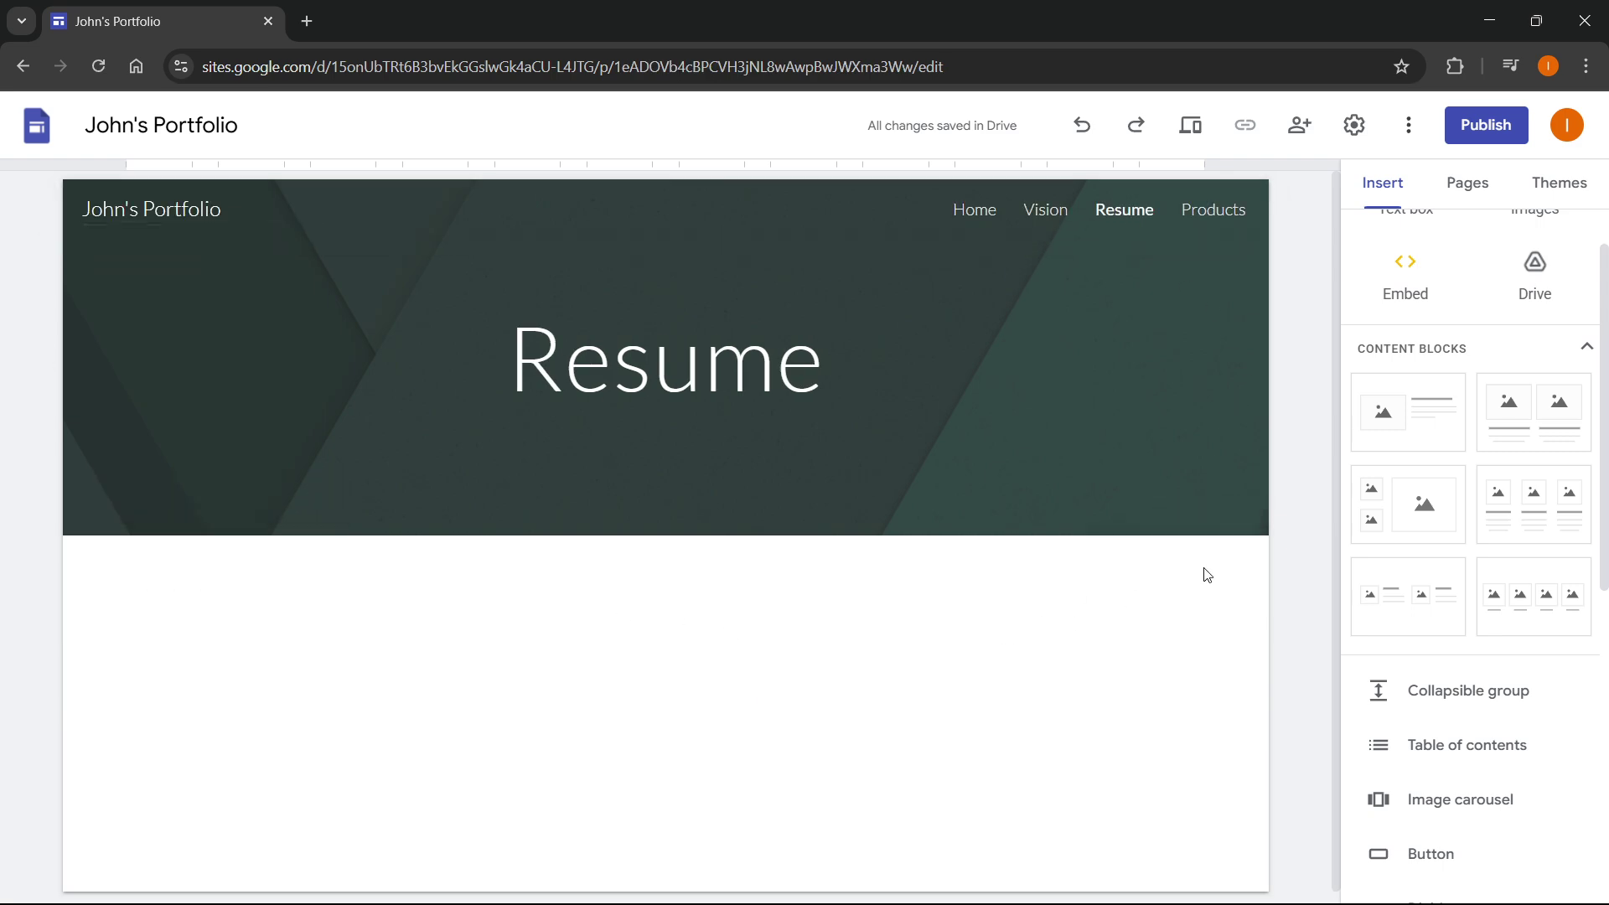
{"action": "scroll", "coordinate": [1374, 570], "scroll_direction": "up", "scroll_amount": 2}
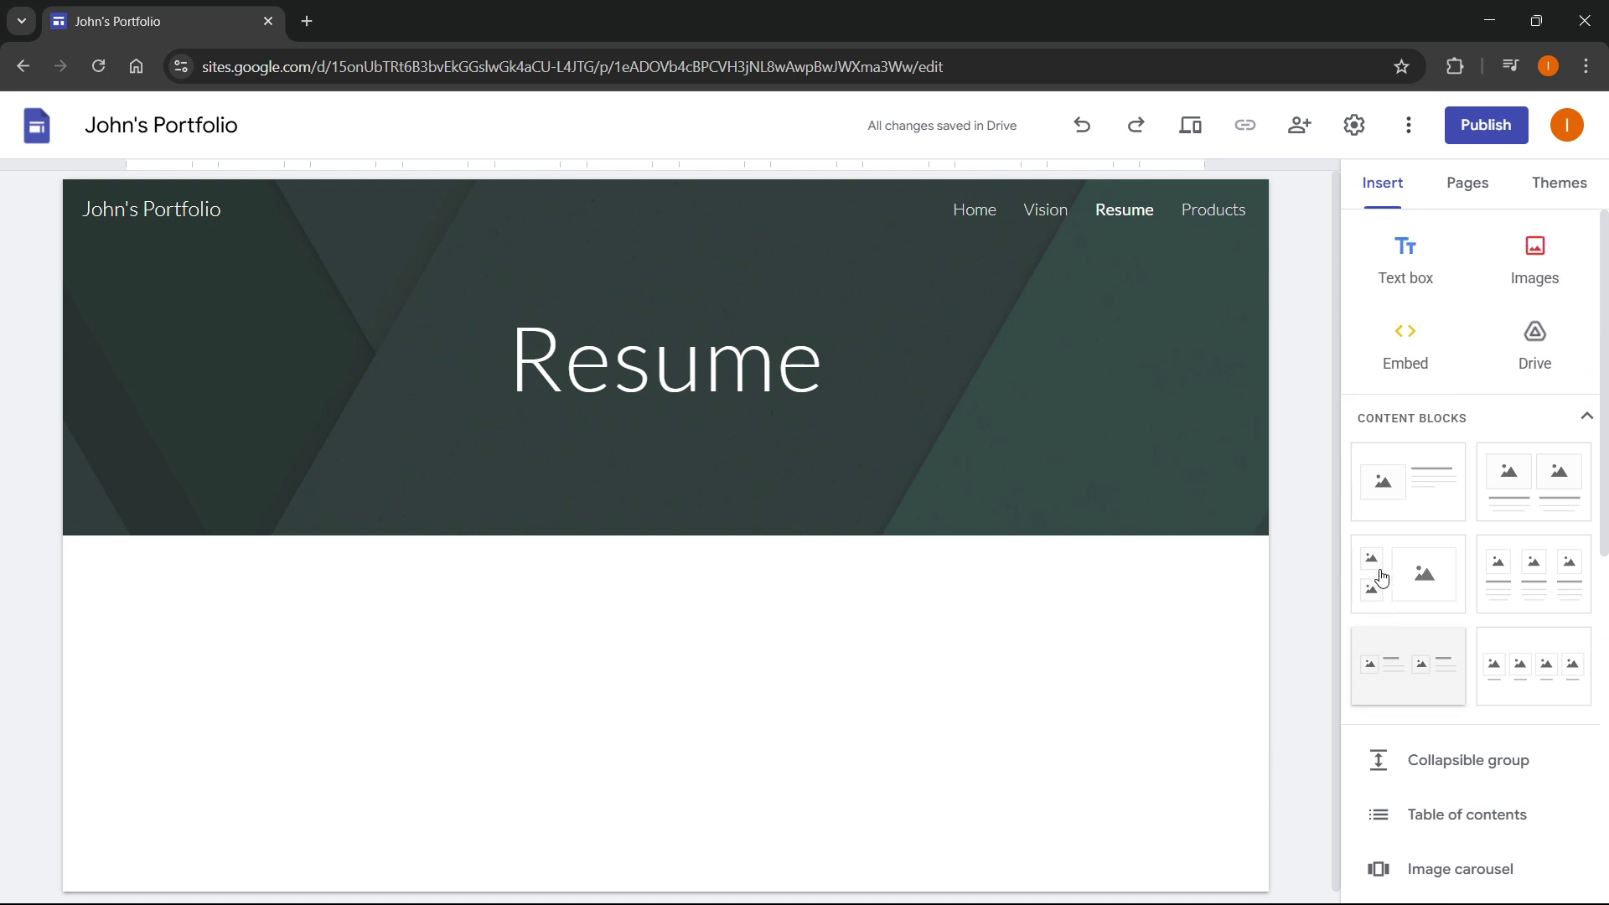
{"action": "left_click", "coordinate": [1191, 220]}
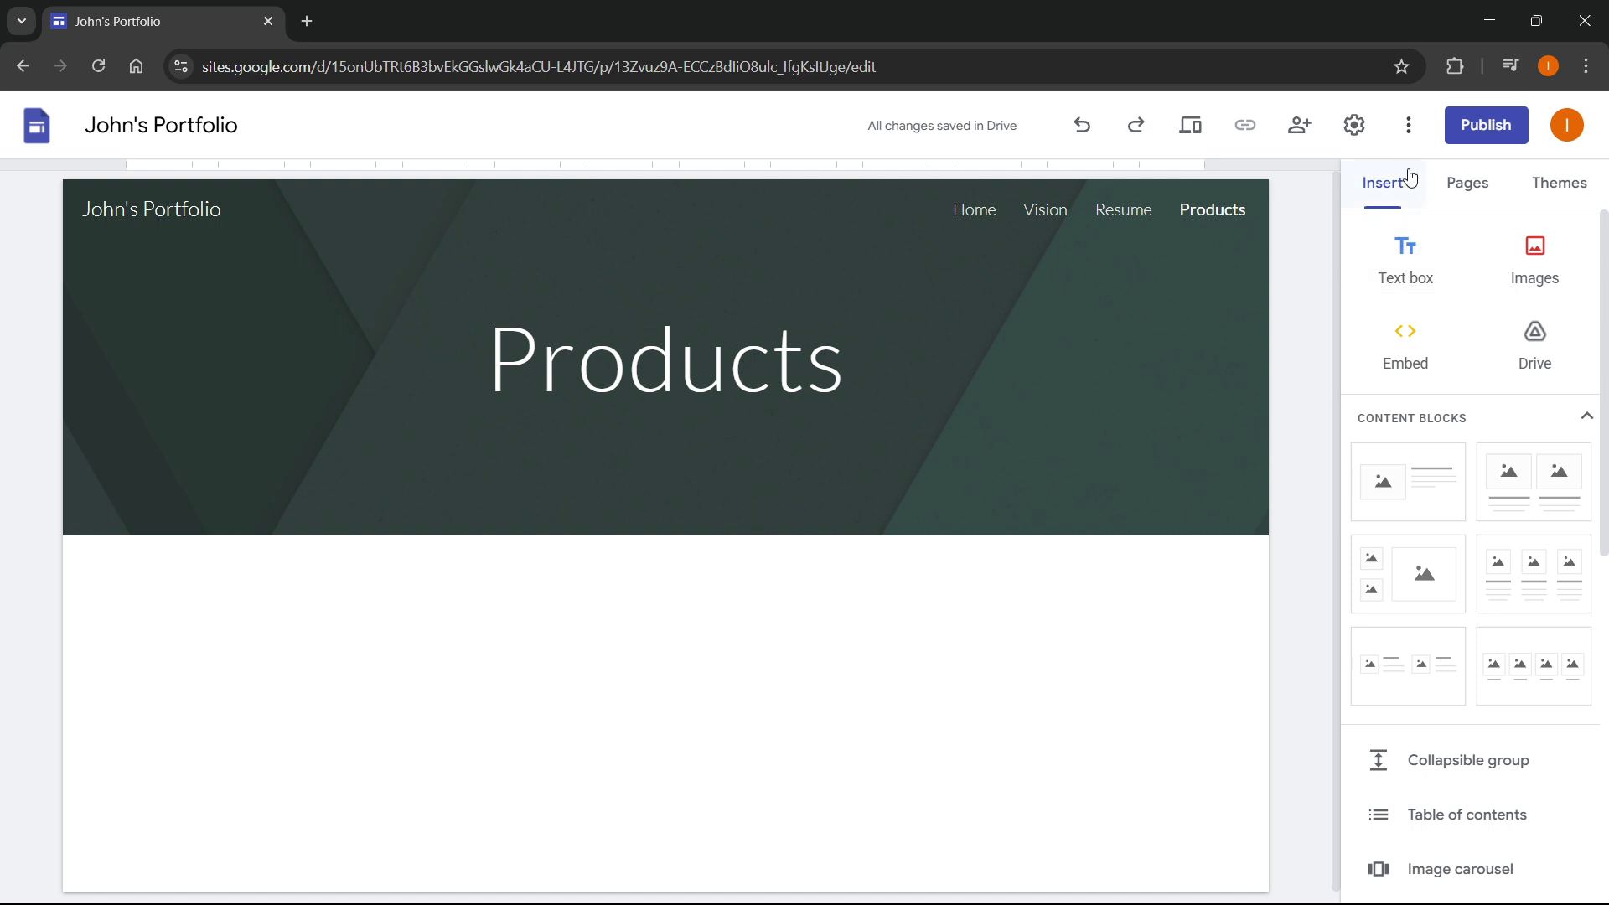
{"action": "left_click", "coordinate": [1297, 126]}
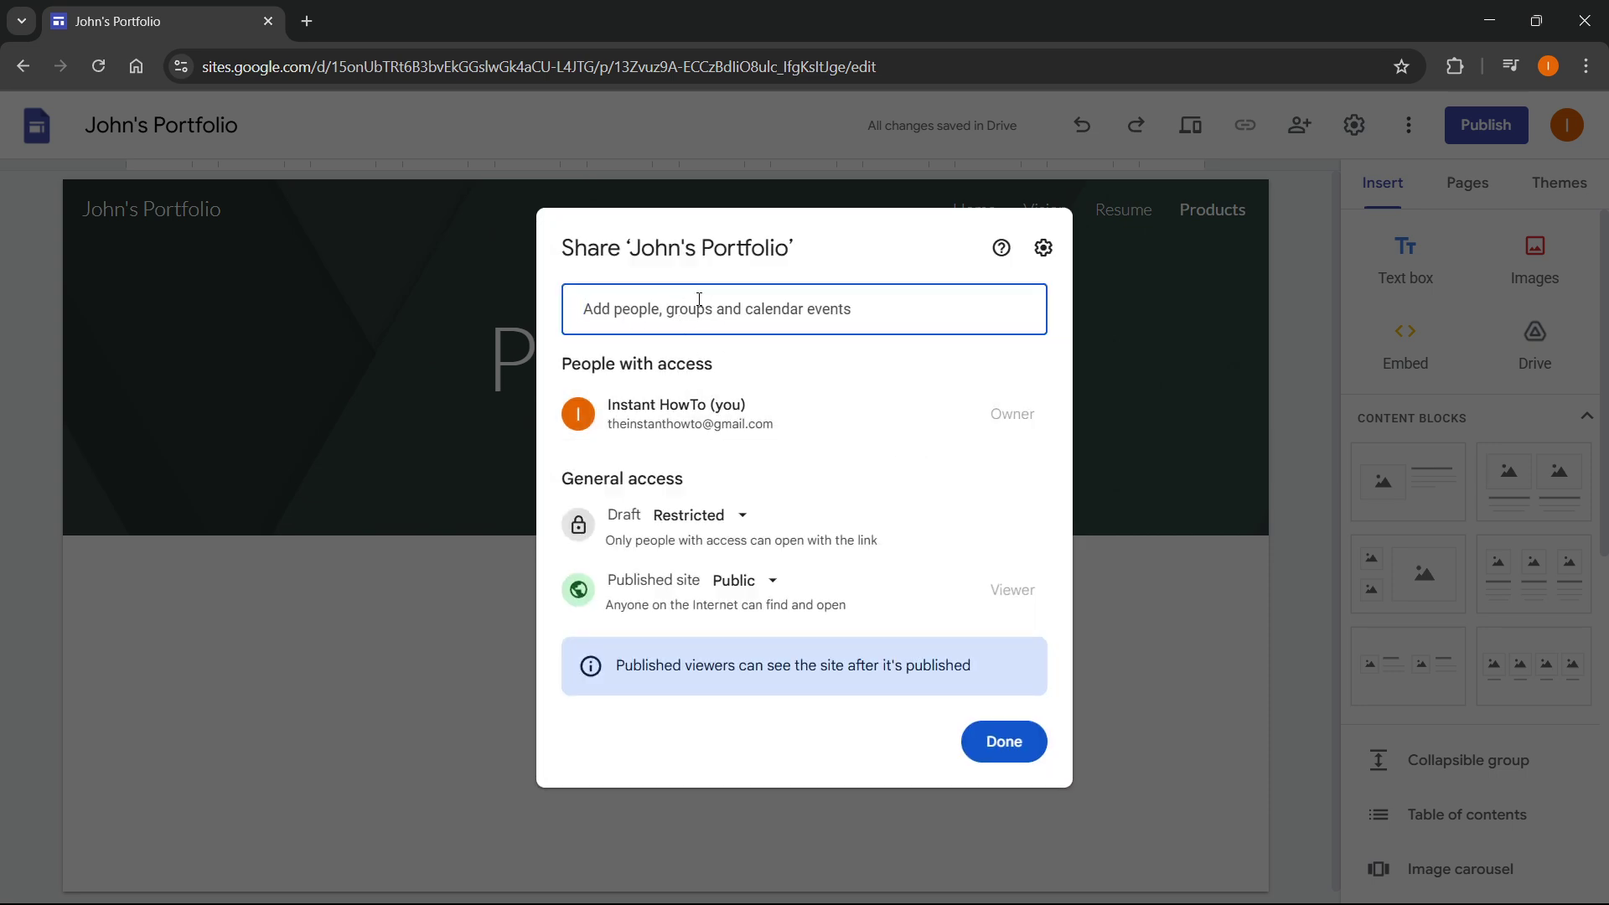
{"action": "left_click", "coordinate": [741, 513]}
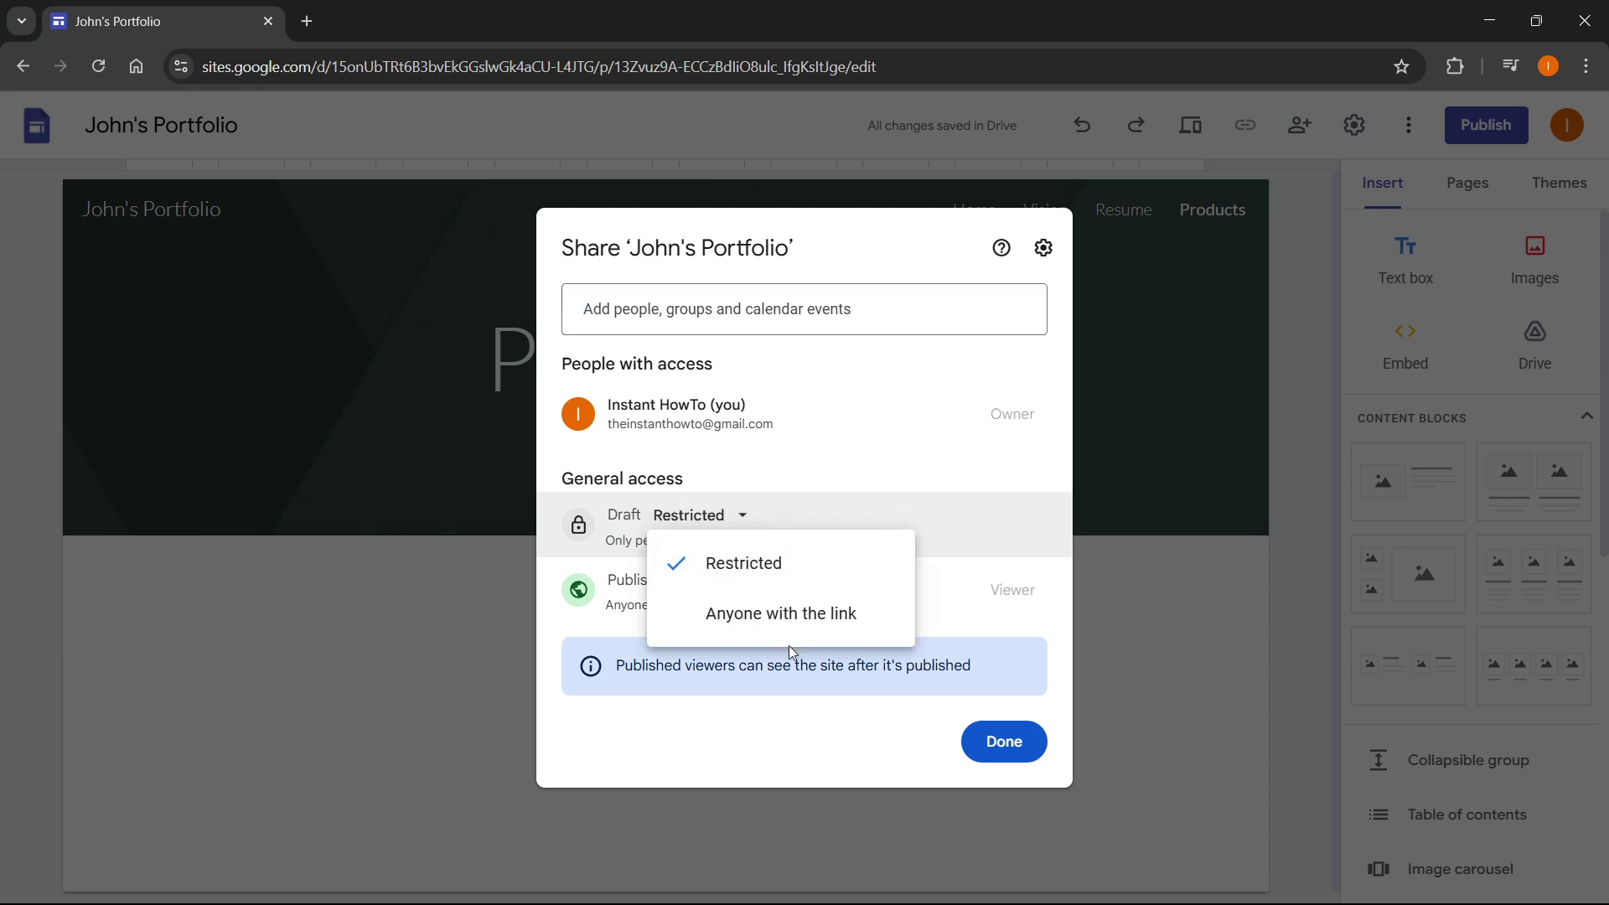
{"action": "left_click", "coordinate": [741, 525]}
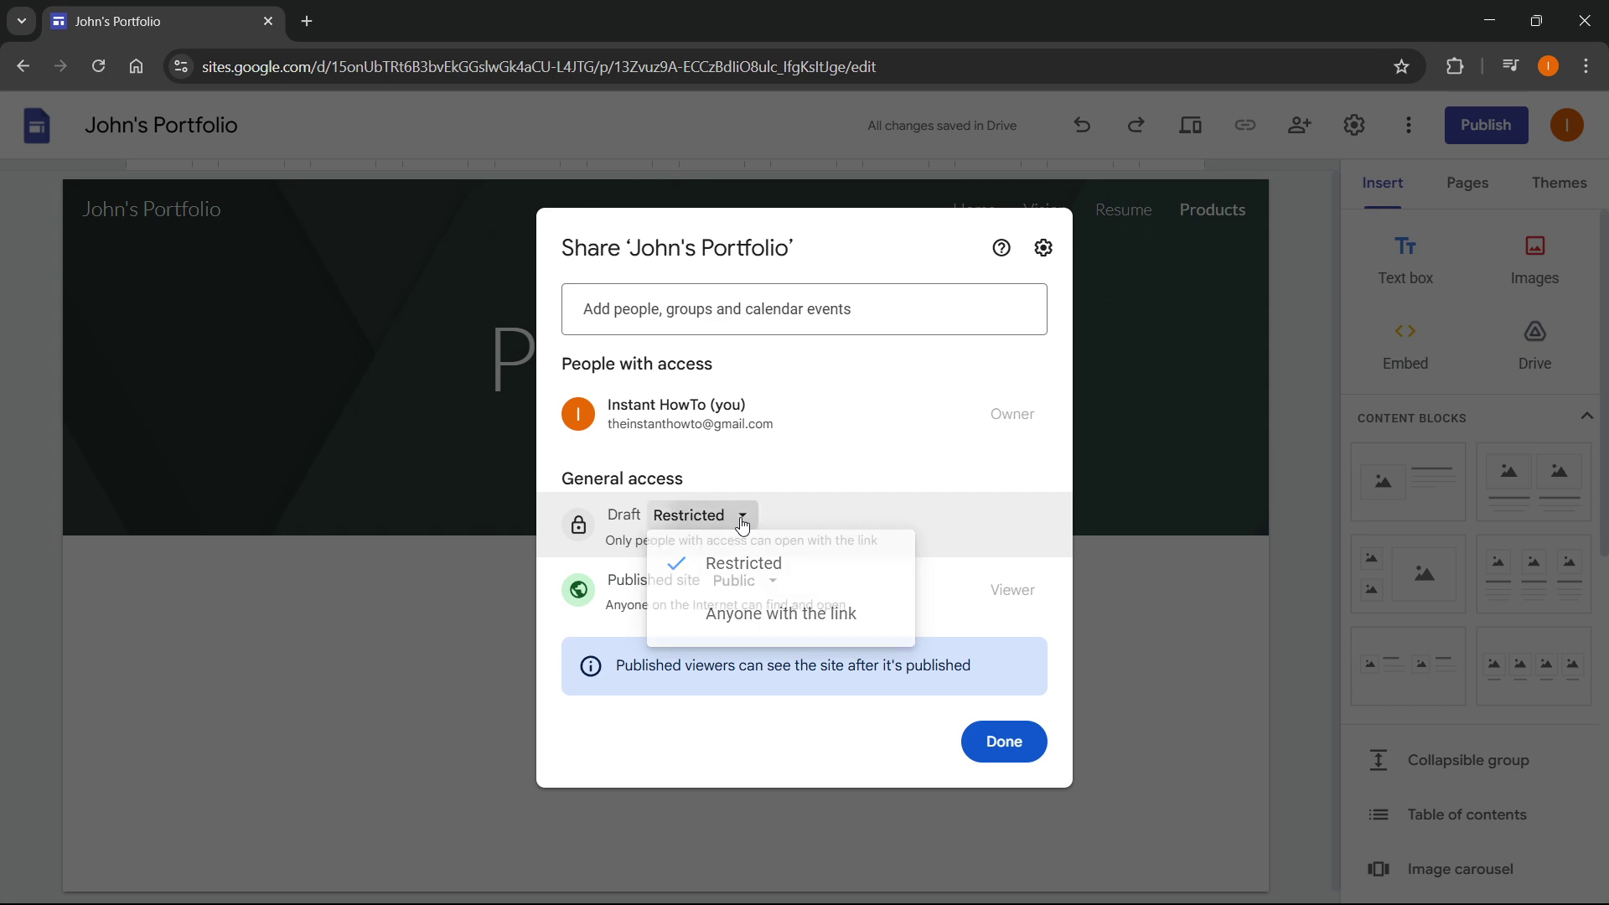
{"action": "left_click", "coordinate": [767, 580]}
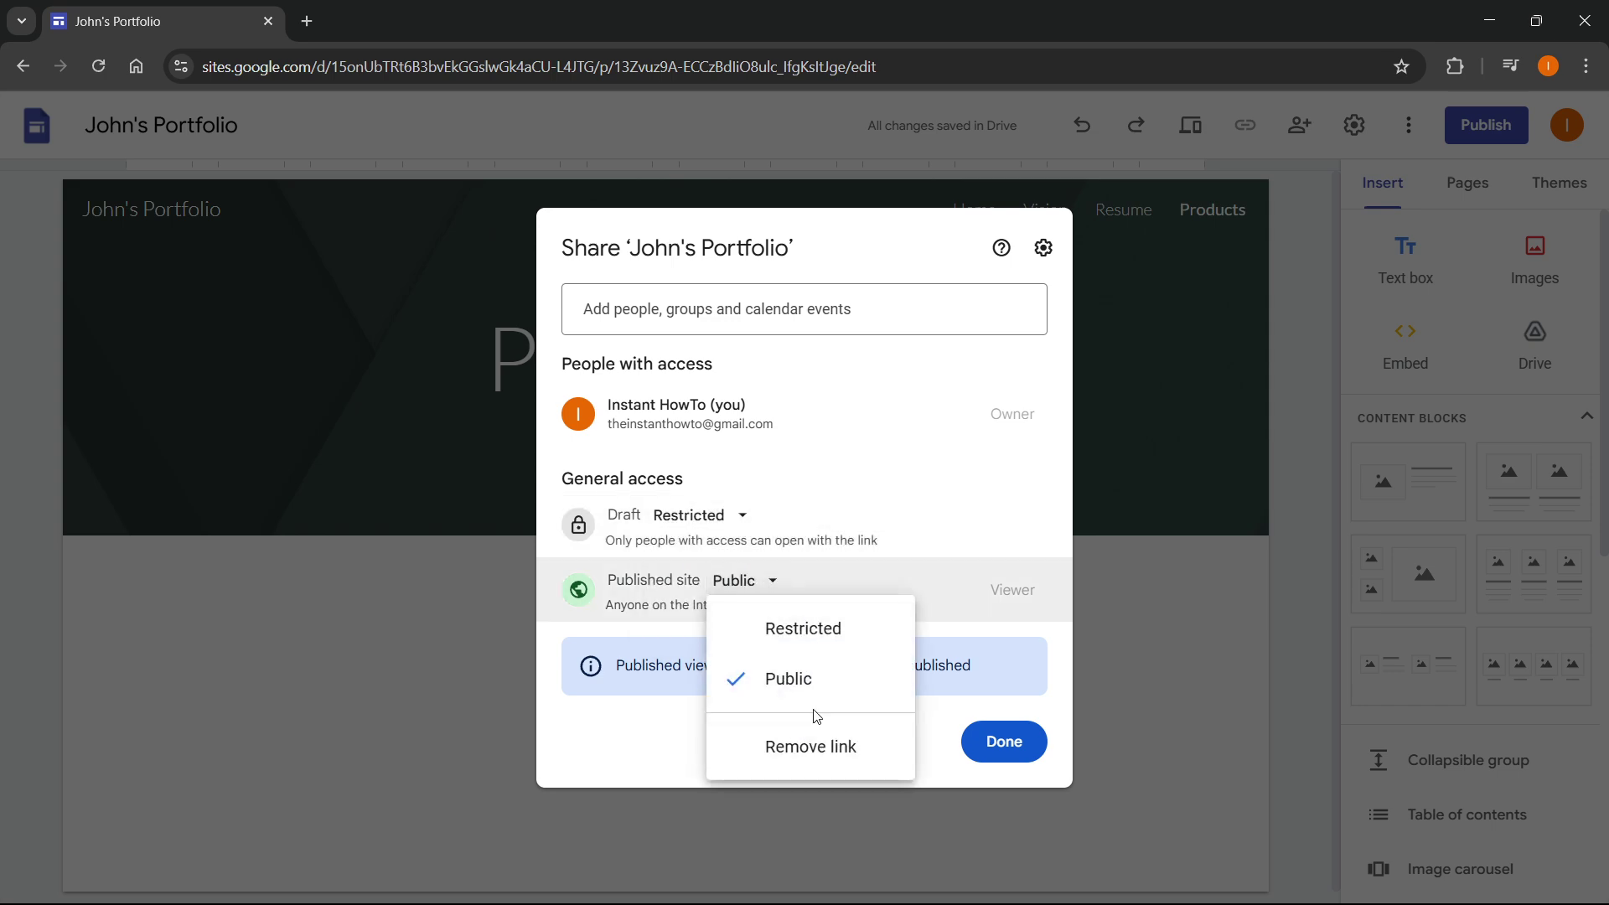
{"action": "left_click", "coordinate": [997, 595]}
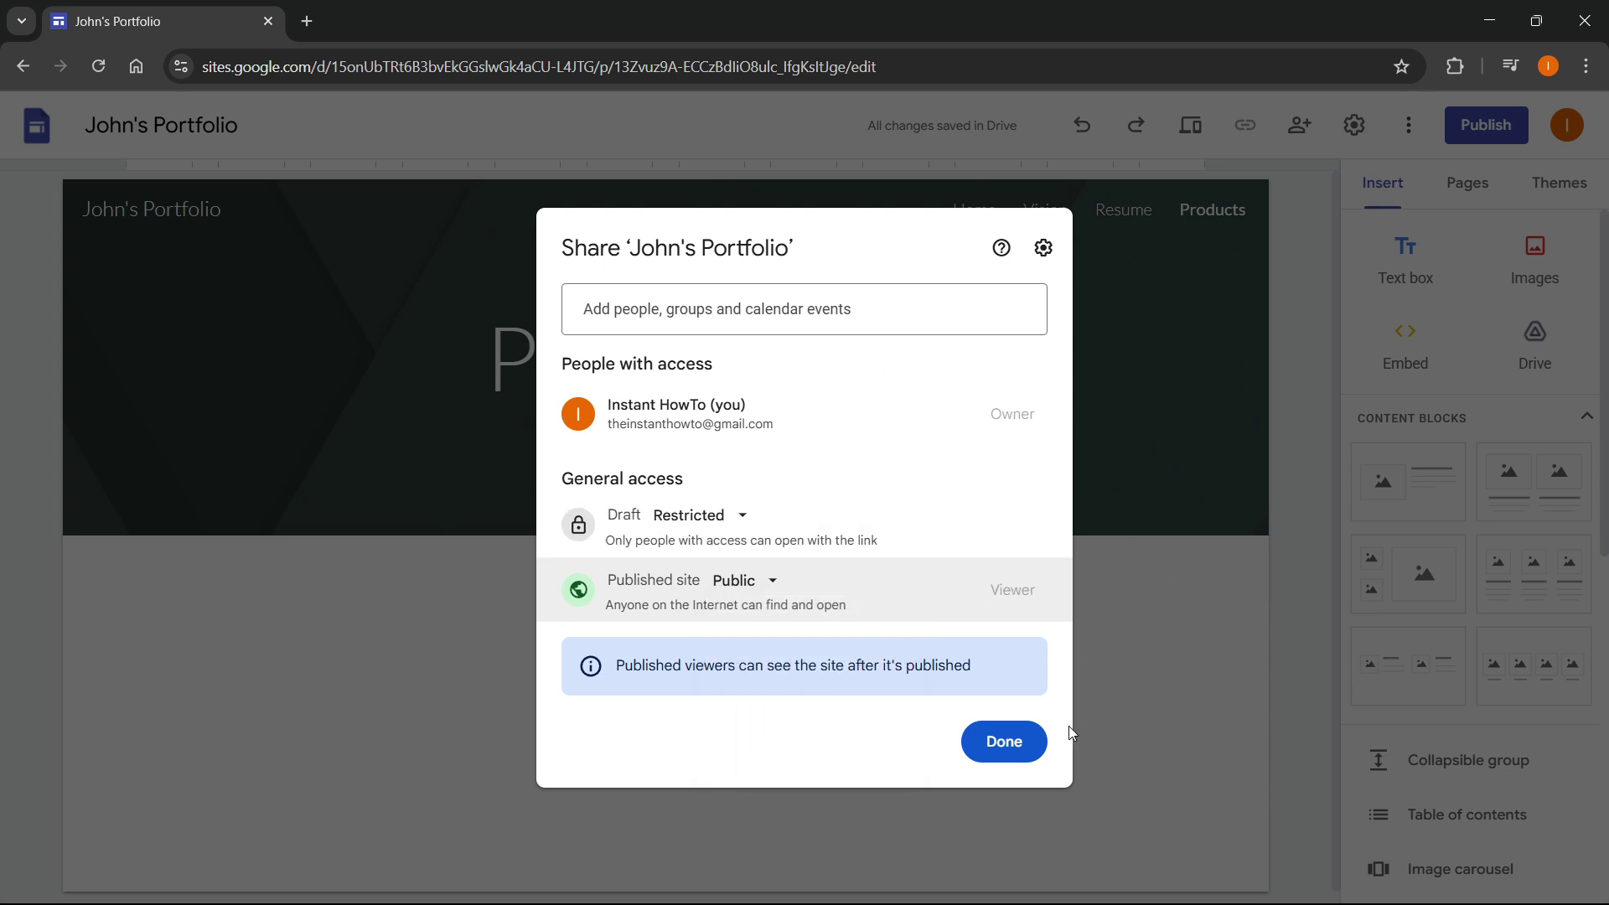
{"action": "left_click", "coordinate": [1003, 740]}
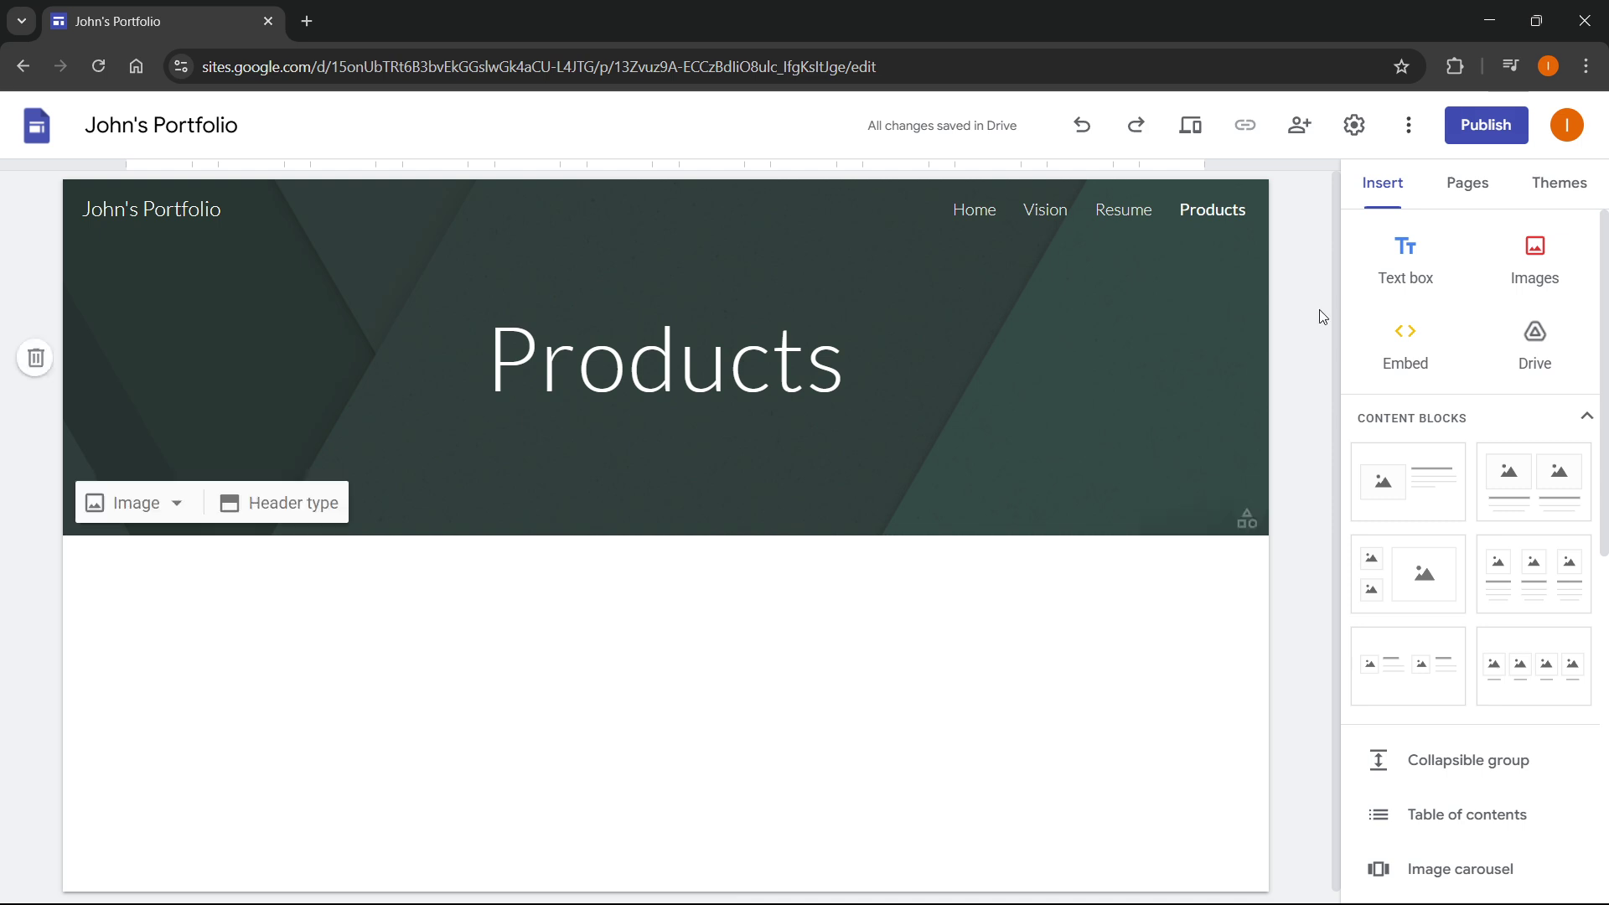
Publish at web address johnsportfolio123, with the hide-from-search-engines option ticked.
{"action": "left_click", "coordinate": [1493, 130]}
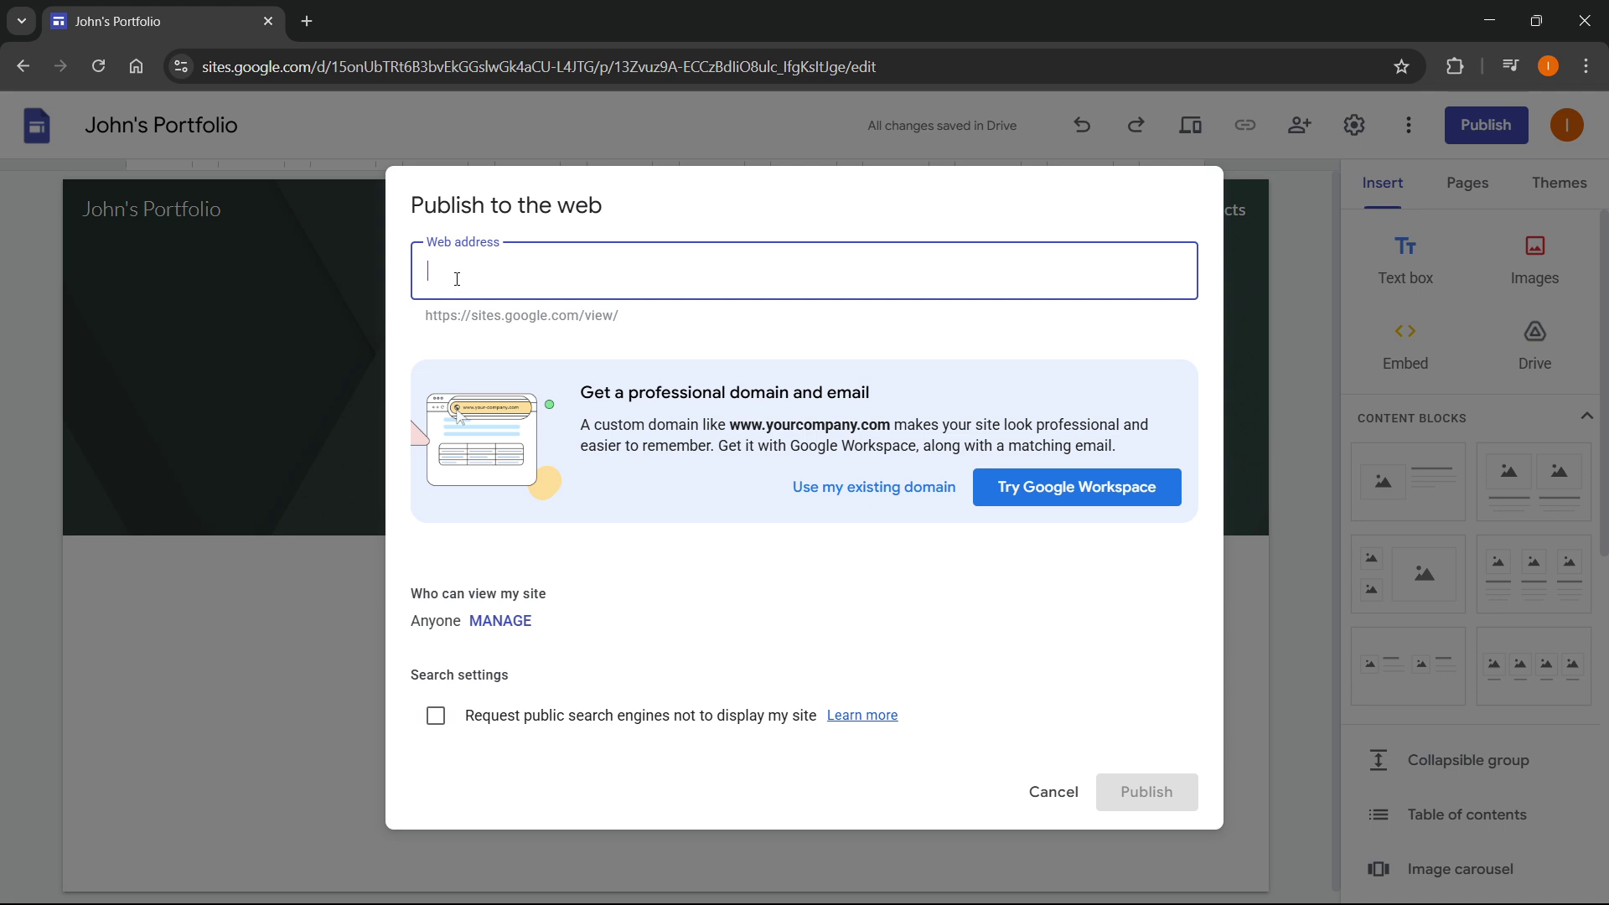
{"action": "type", "text": "johnspor"}
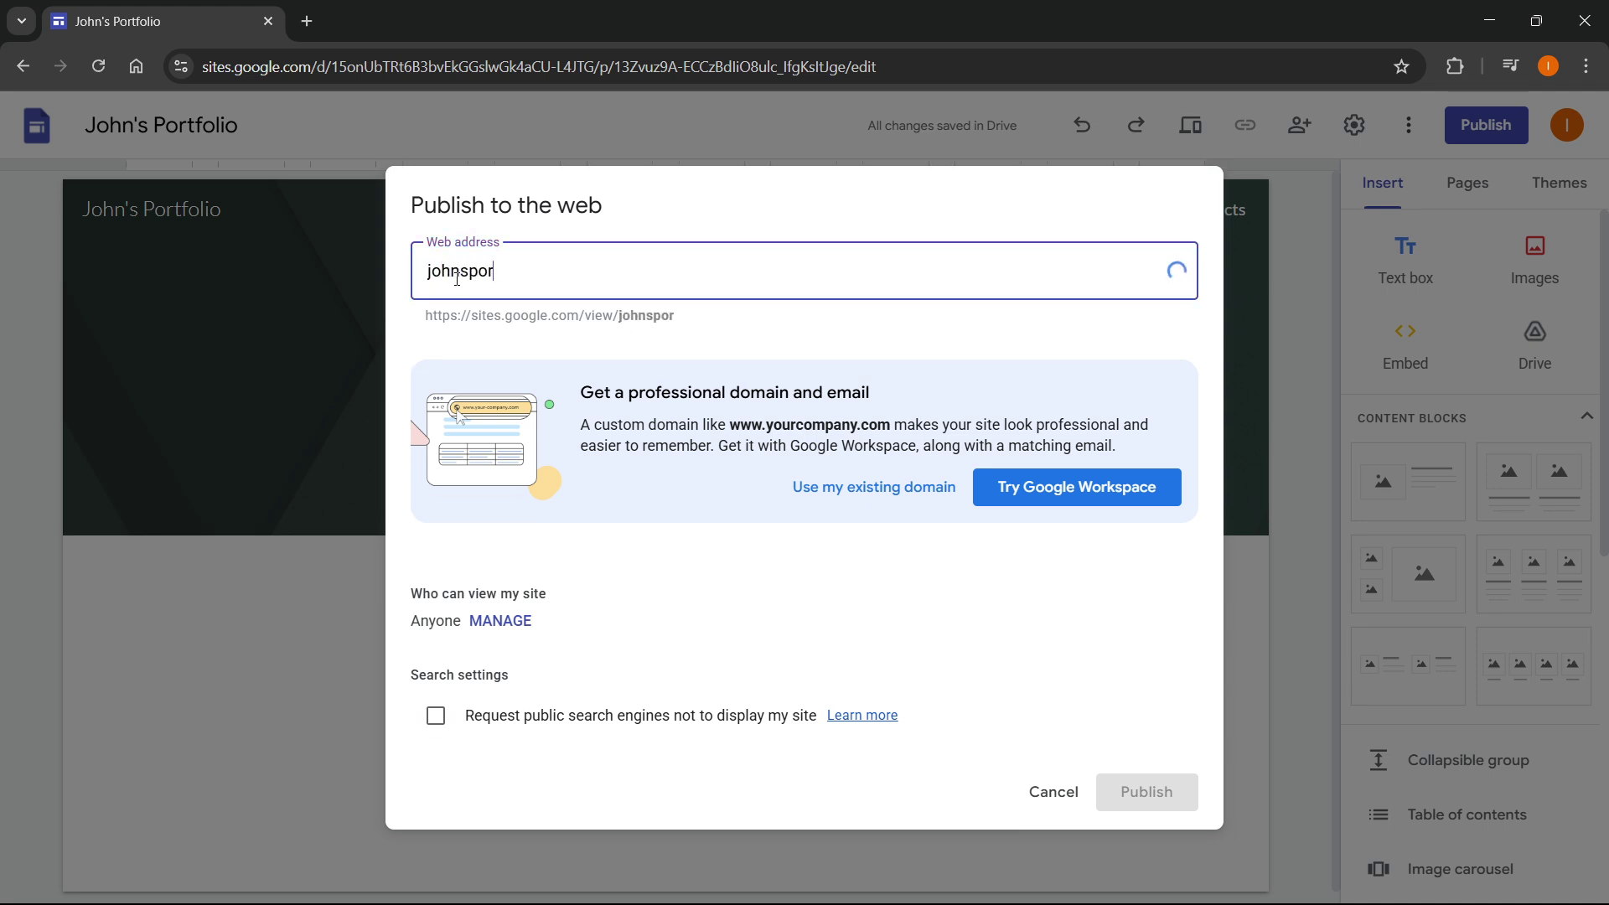
{"action": "type", "text": "tfolio"}
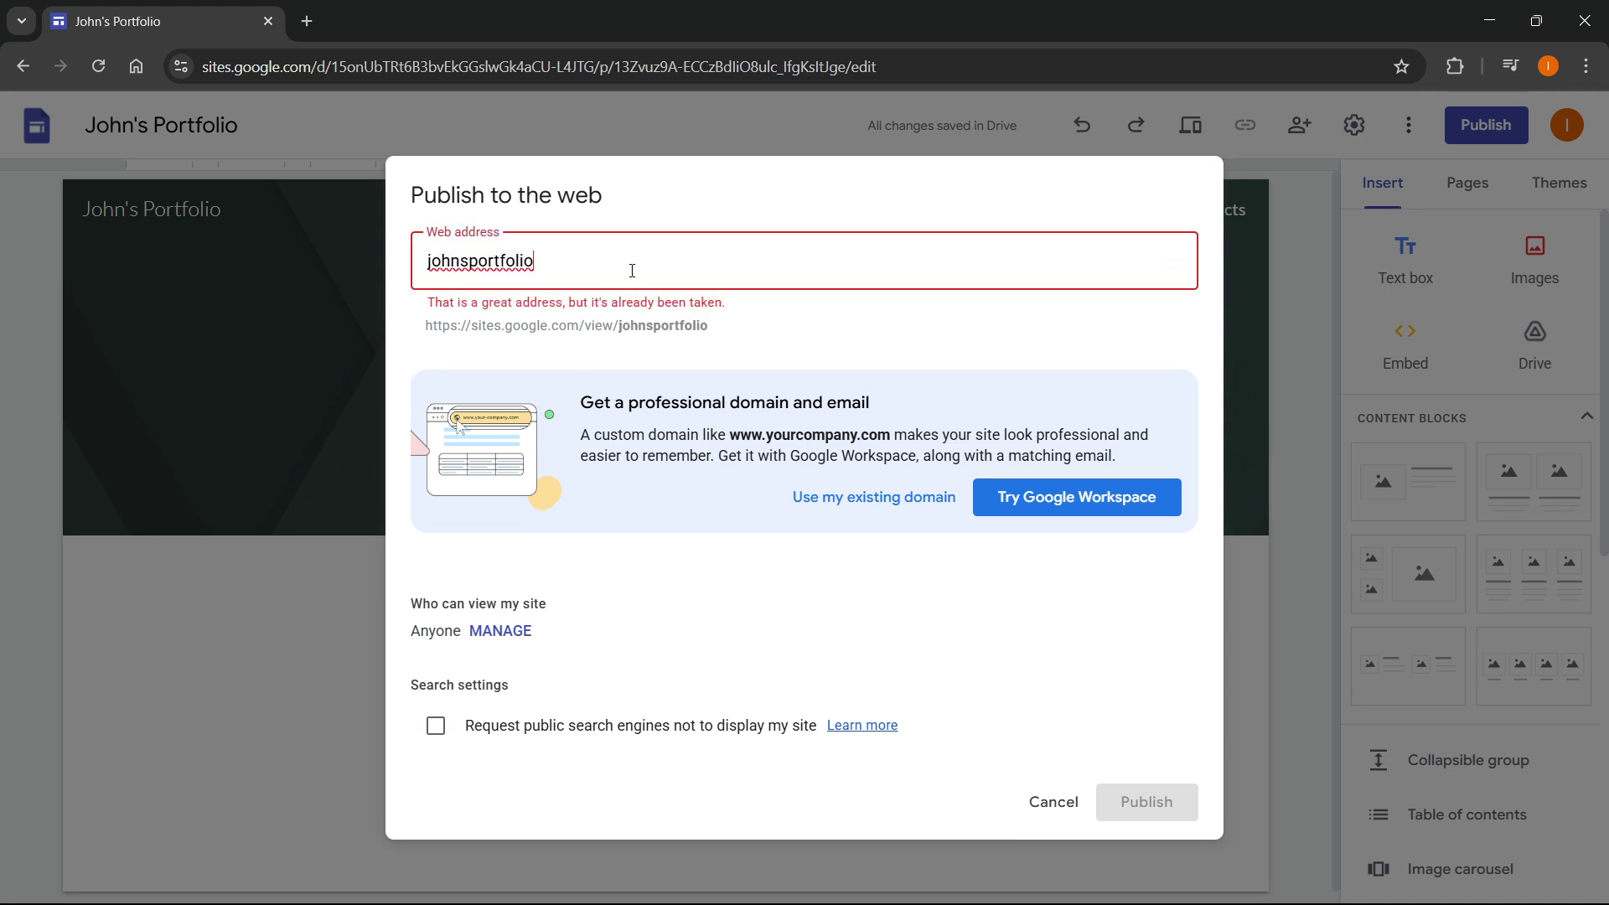
{"action": "type", "text": "123"}
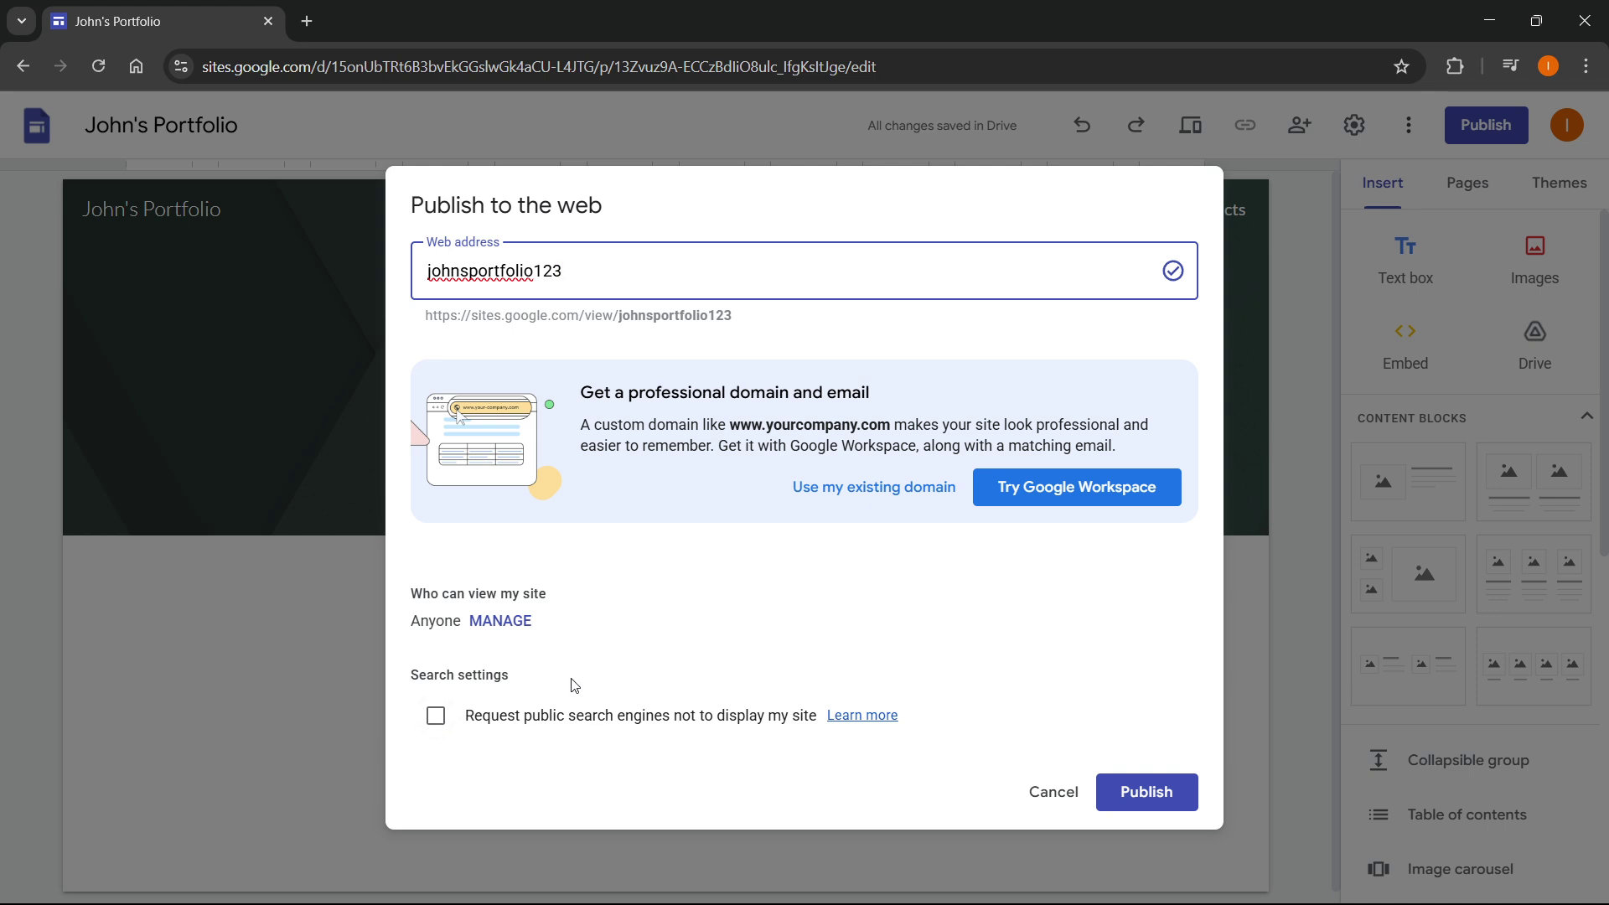
{"action": "left_click", "coordinate": [525, 711]}
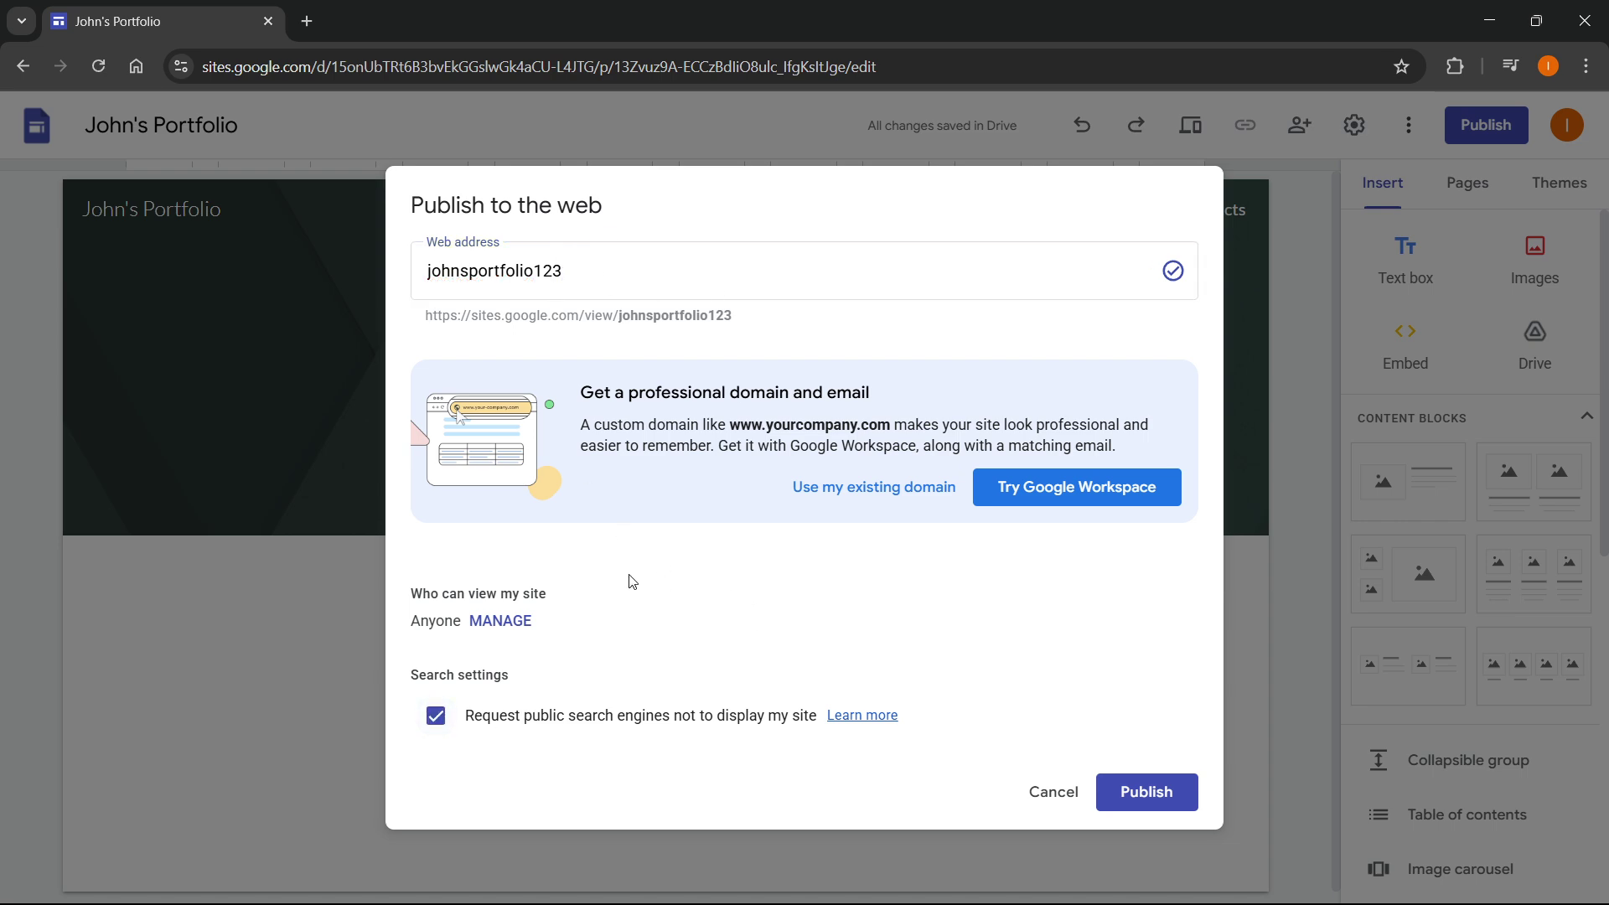
{"action": "left_click", "coordinate": [1133, 803]}
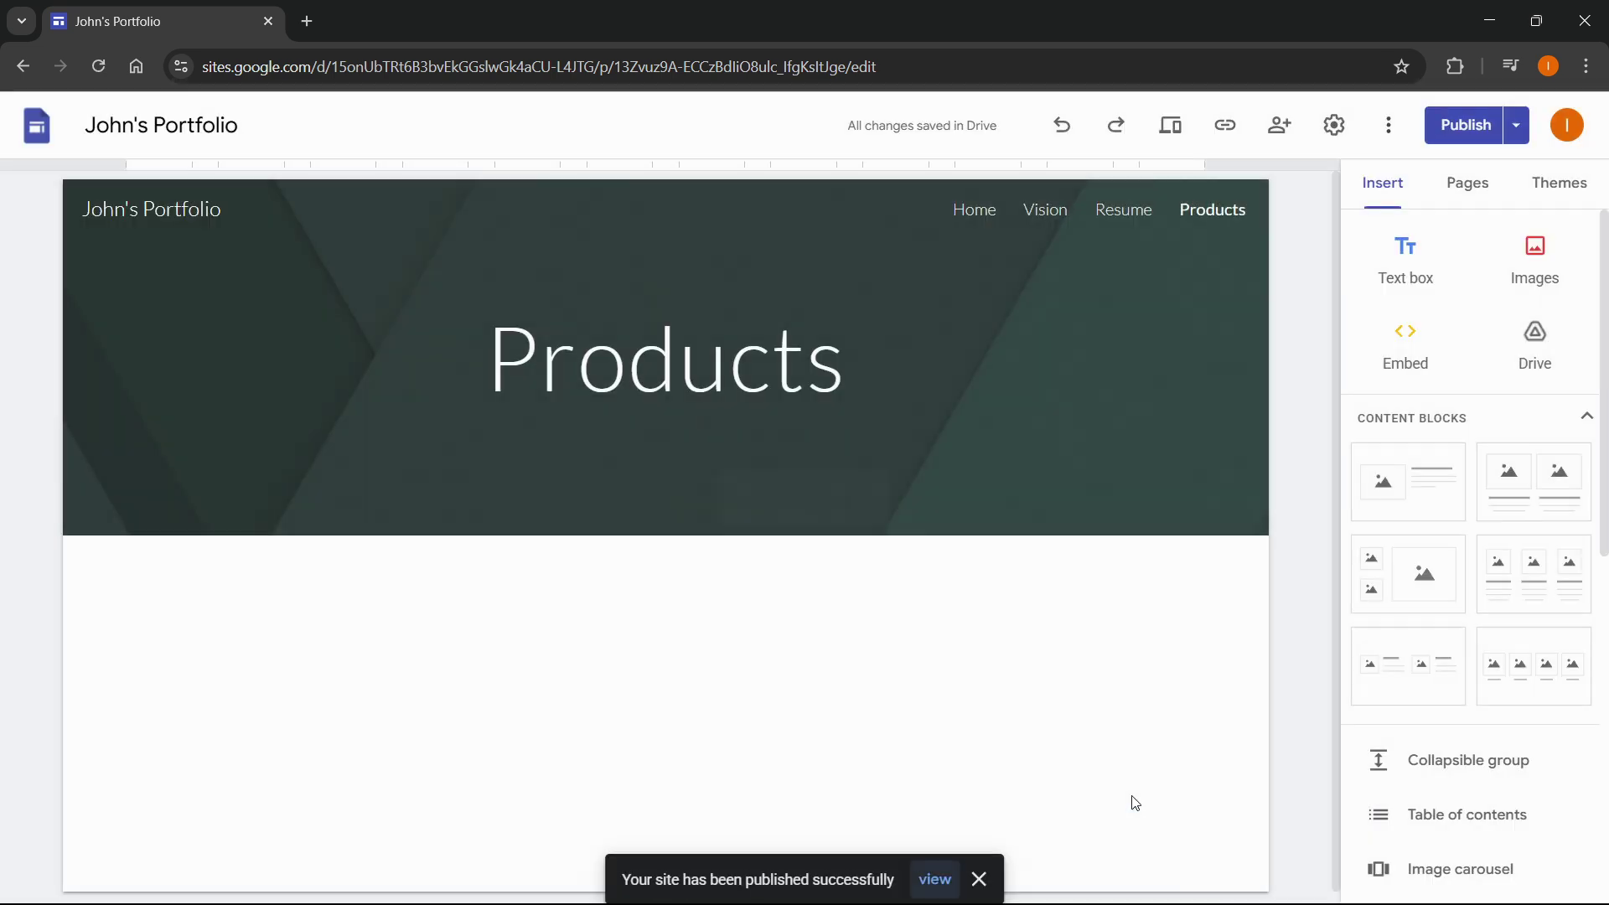
Review pending changes, then open Publish settings and select the johnsportfolio123 site URL.
{"action": "left_click", "coordinate": [1498, 128]}
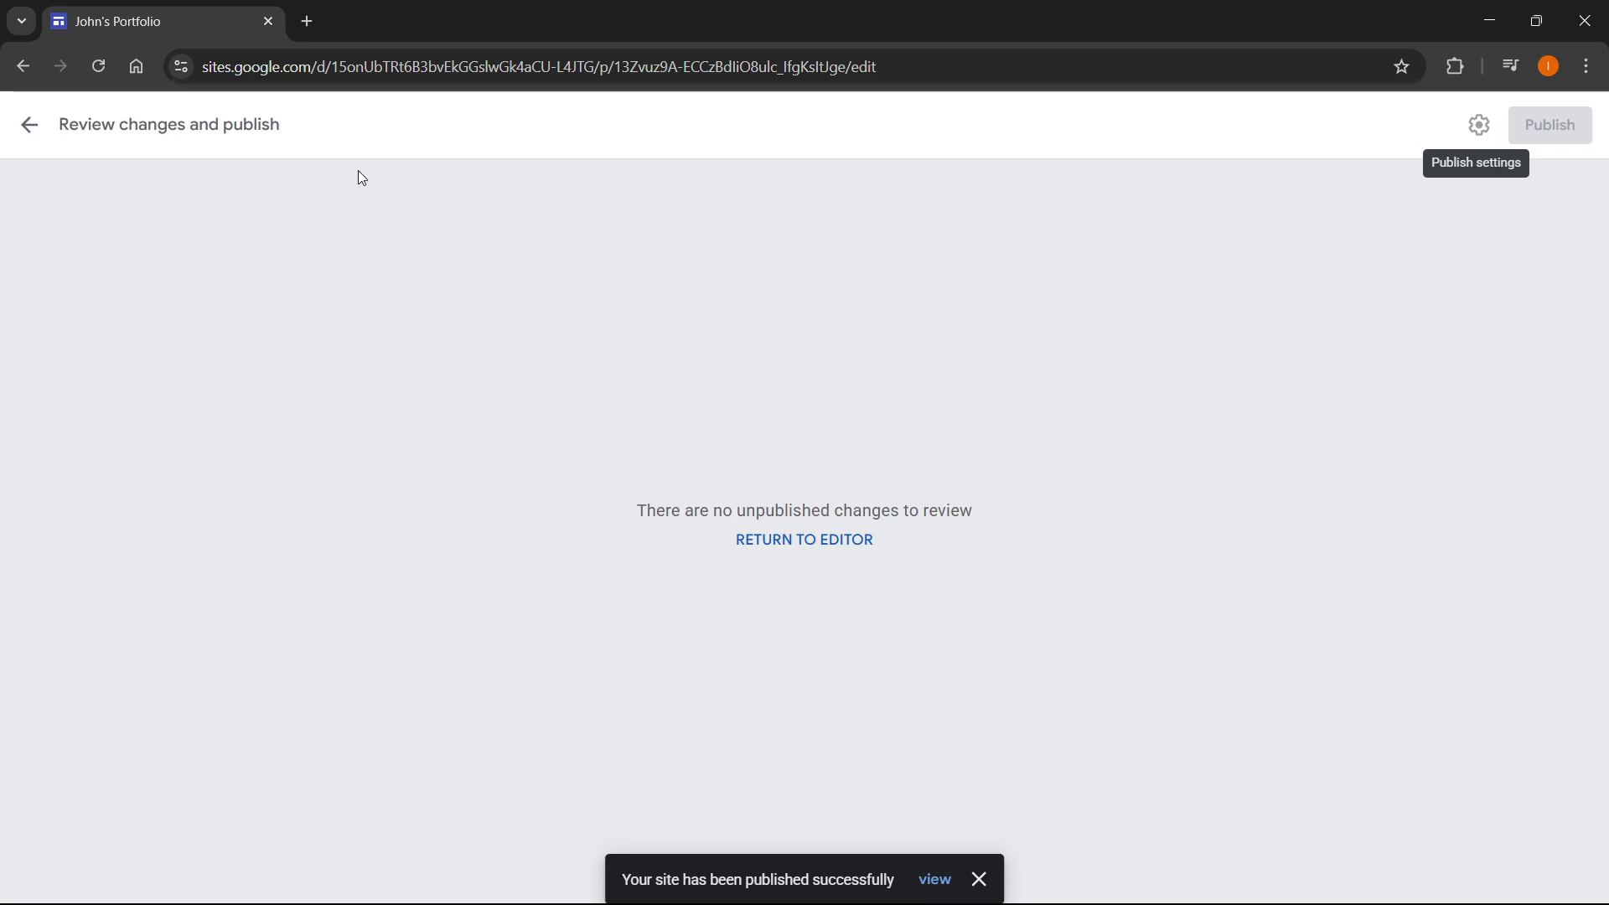
{"action": "left_click", "coordinate": [29, 125]}
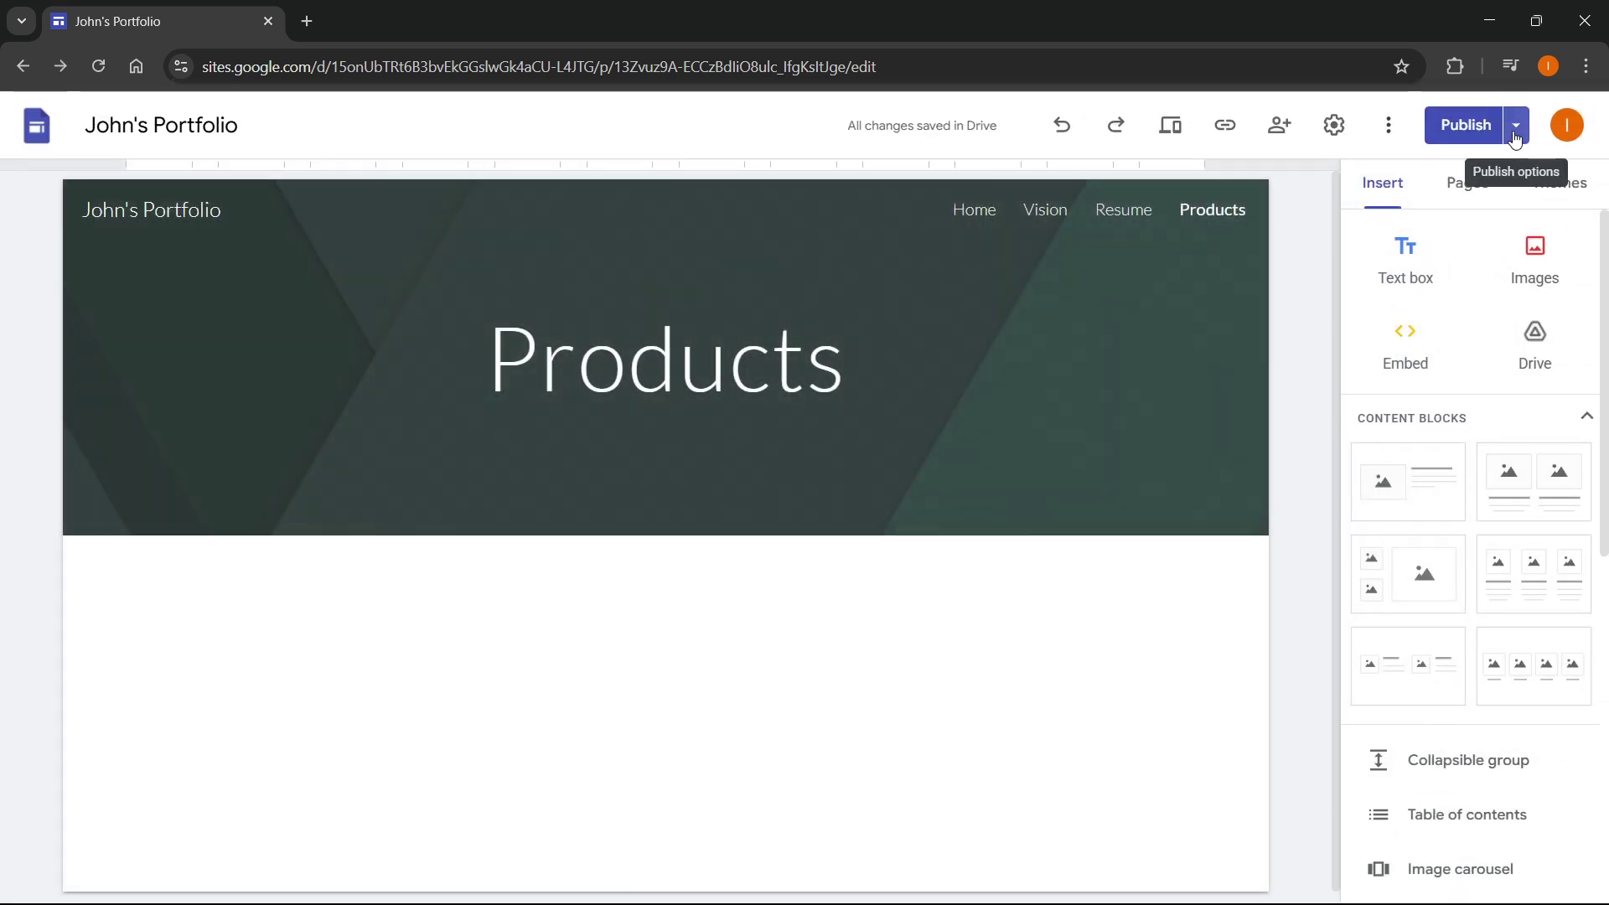
{"action": "left_click", "coordinate": [1515, 135]}
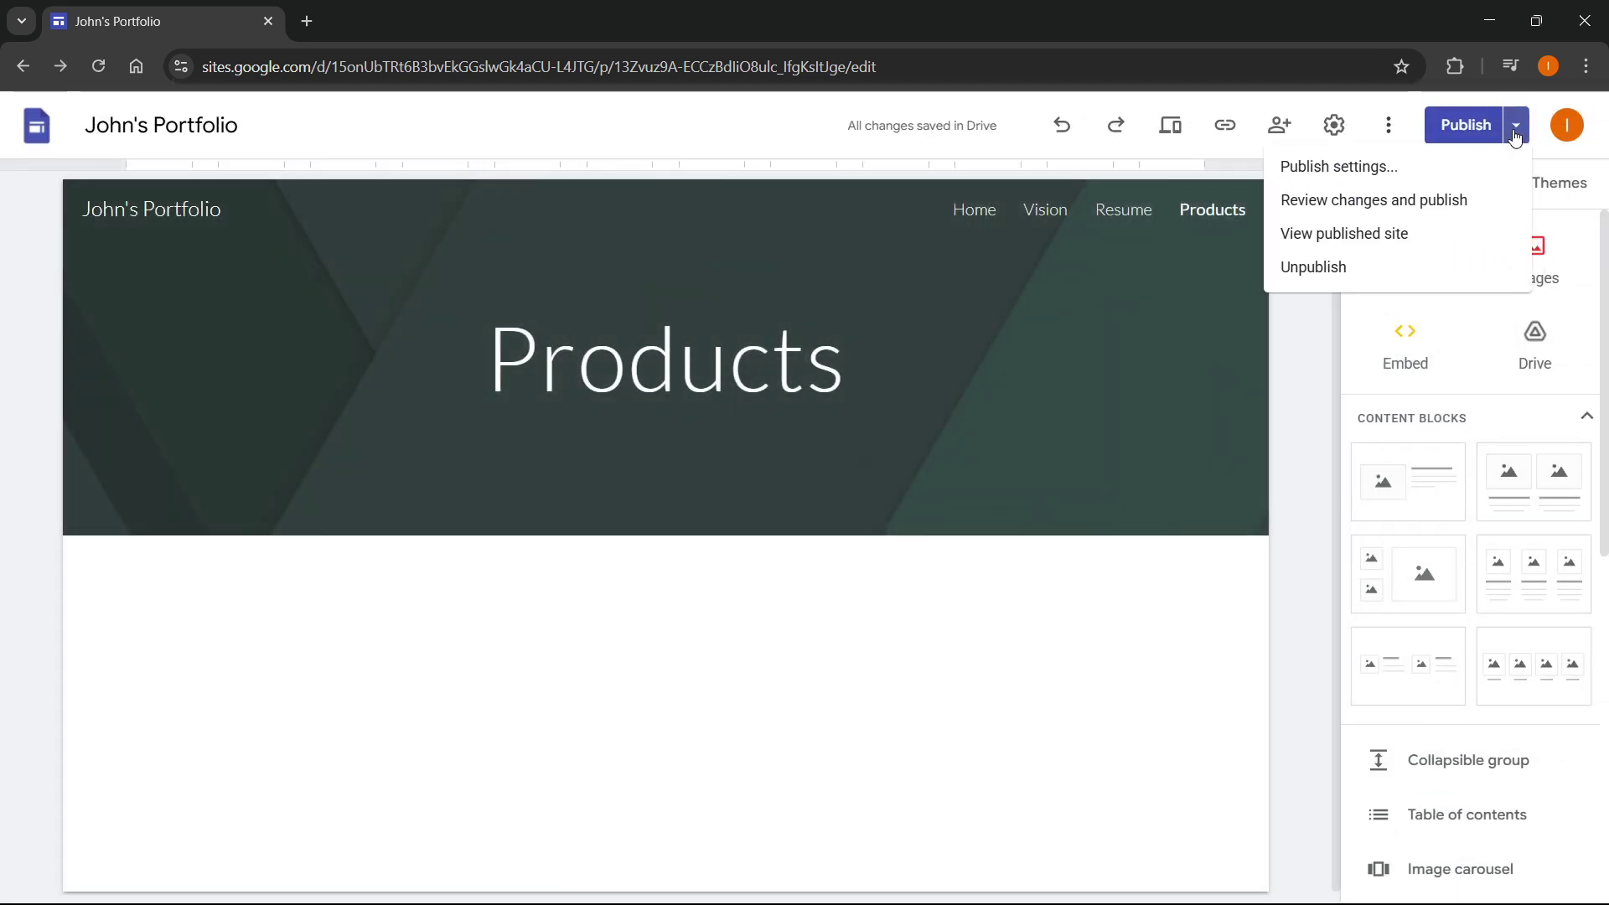
{"action": "left_click", "coordinate": [1391, 172]}
{"action": "left_click_drag", "start_coordinate": [618, 315], "coordinate": [728, 314]}
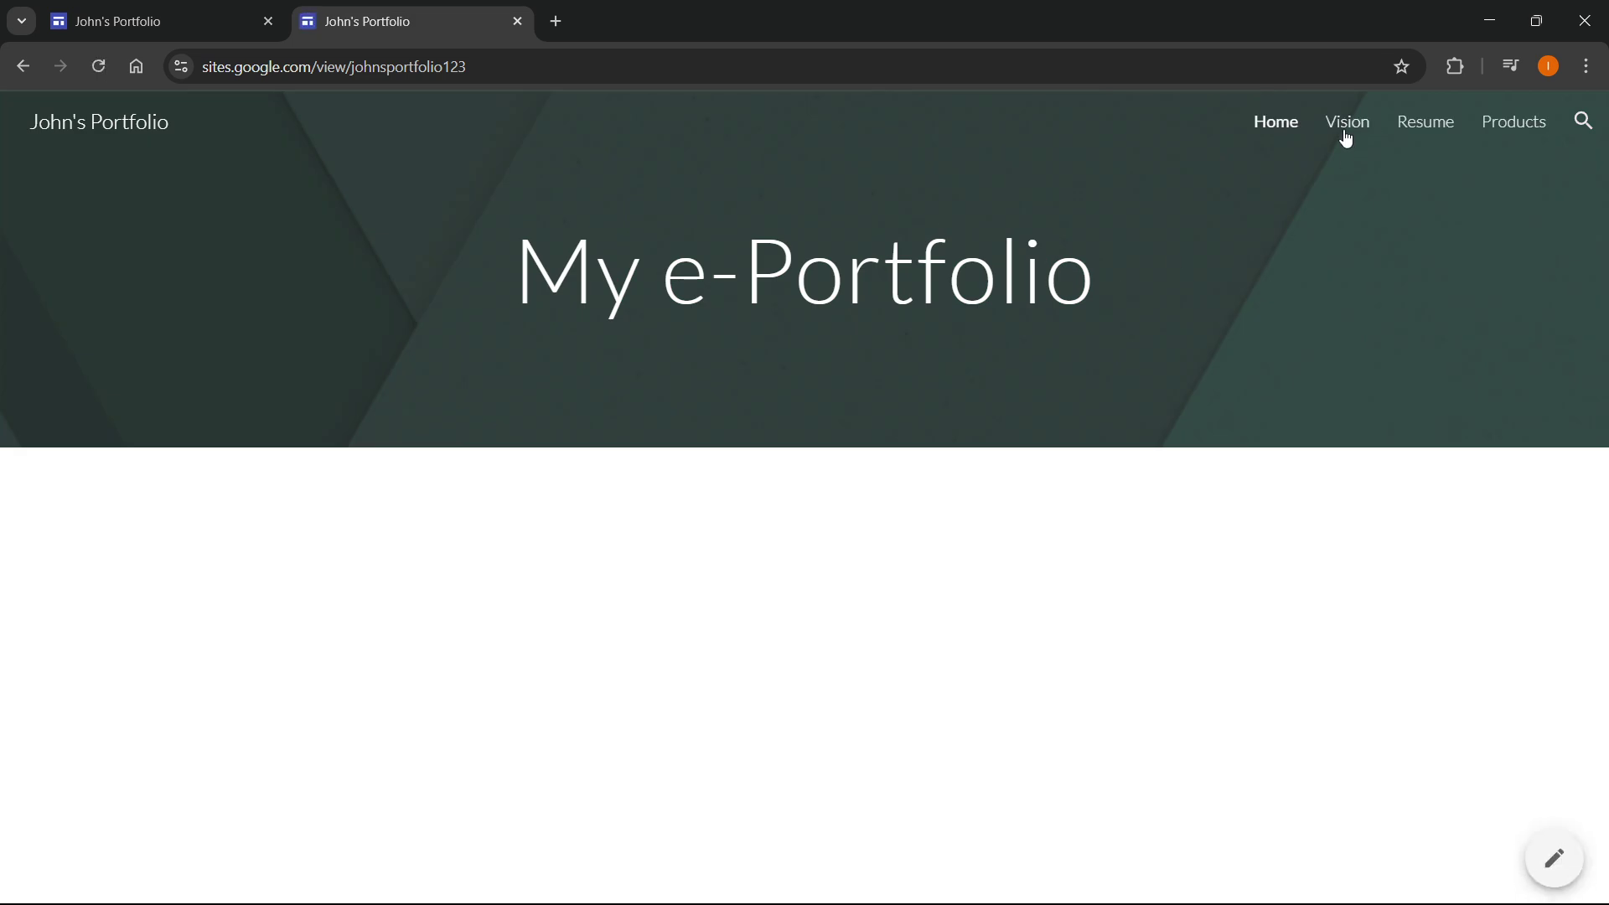
Review the live site's Vision and Resume pages, then close its tab and cancel Publish settings.
{"action": "left_click", "coordinate": [1349, 132]}
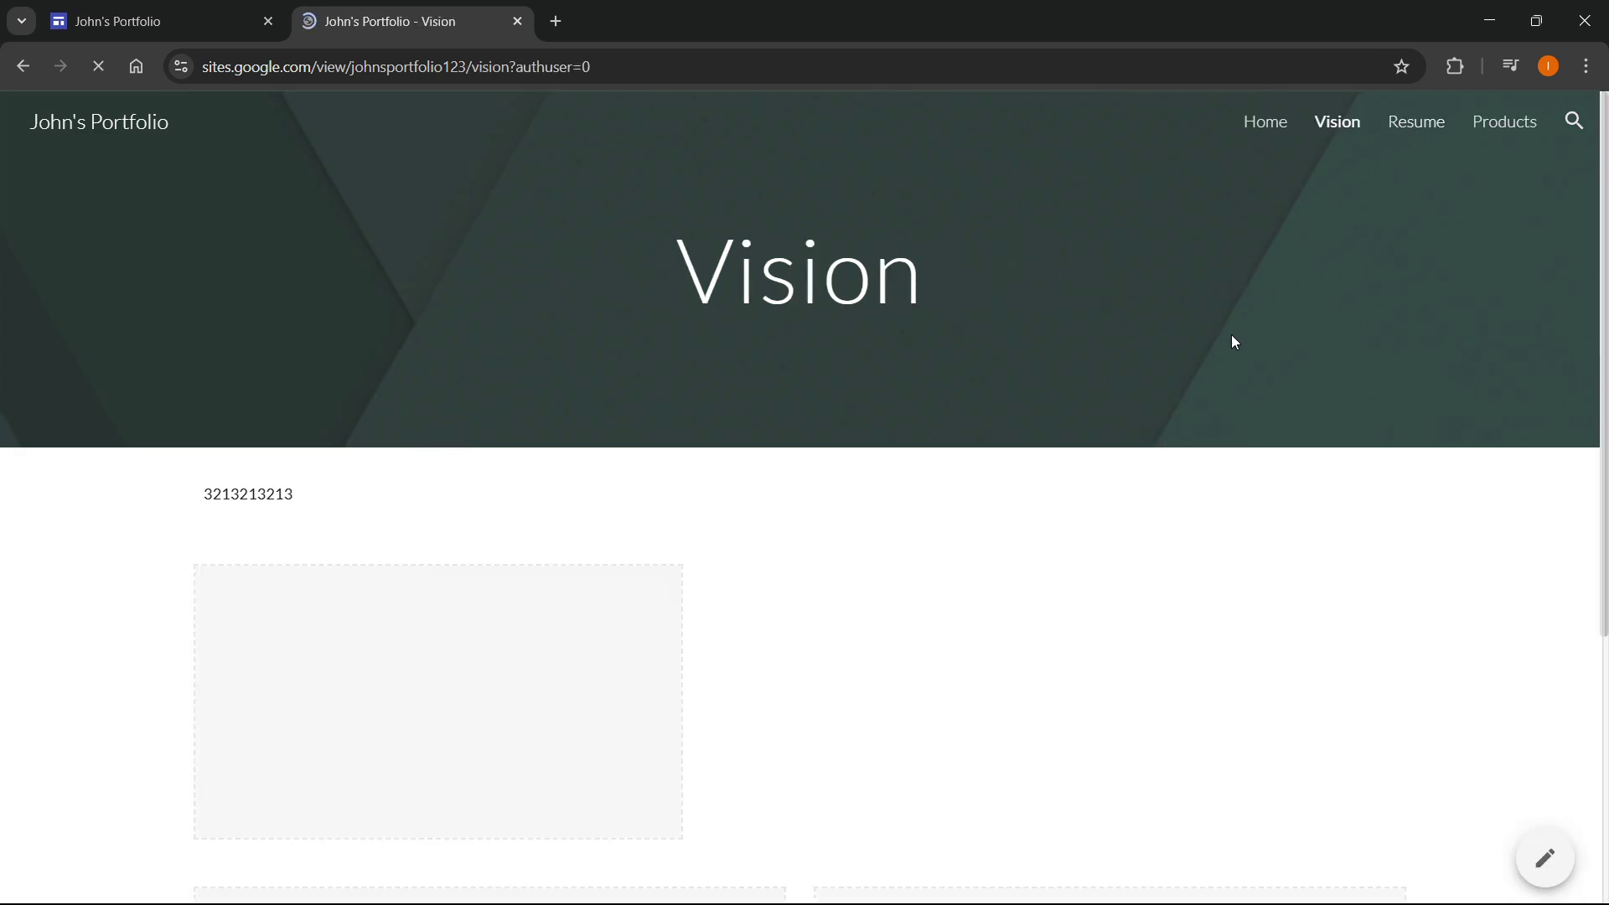
{"action": "scroll", "coordinate": [1053, 435], "scroll_direction": "down", "scroll_amount": 5}
{"action": "scroll", "coordinate": [1085, 481], "scroll_direction": "up", "scroll_amount": 5}
{"action": "left_click", "coordinate": [1488, 137]}
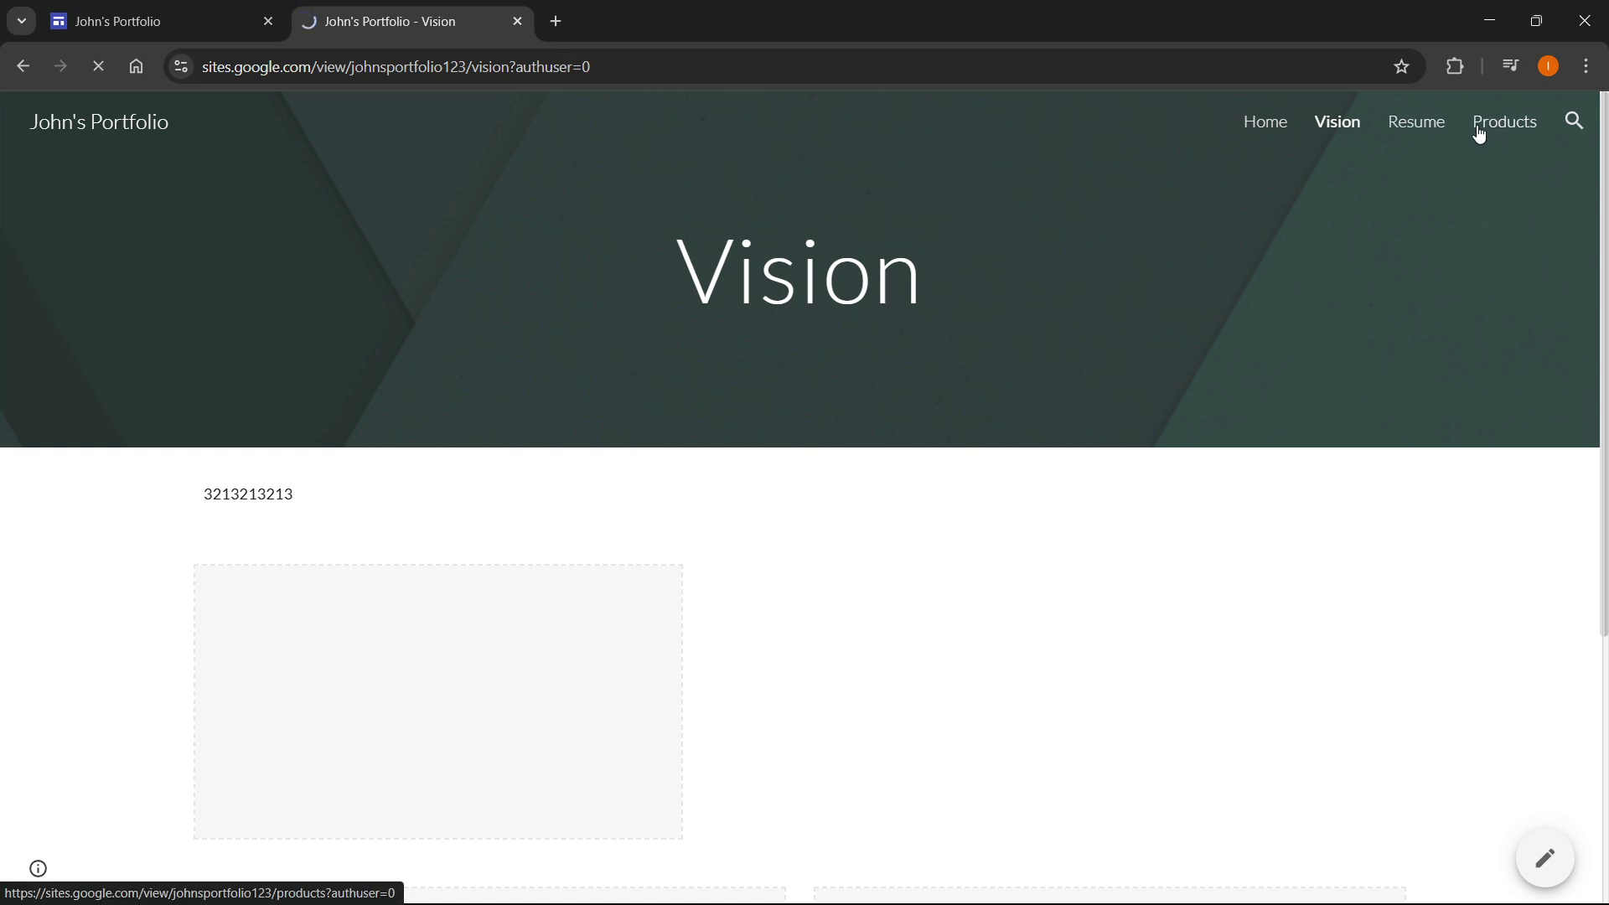
{"action": "middle_click", "coordinate": [408, 8]}
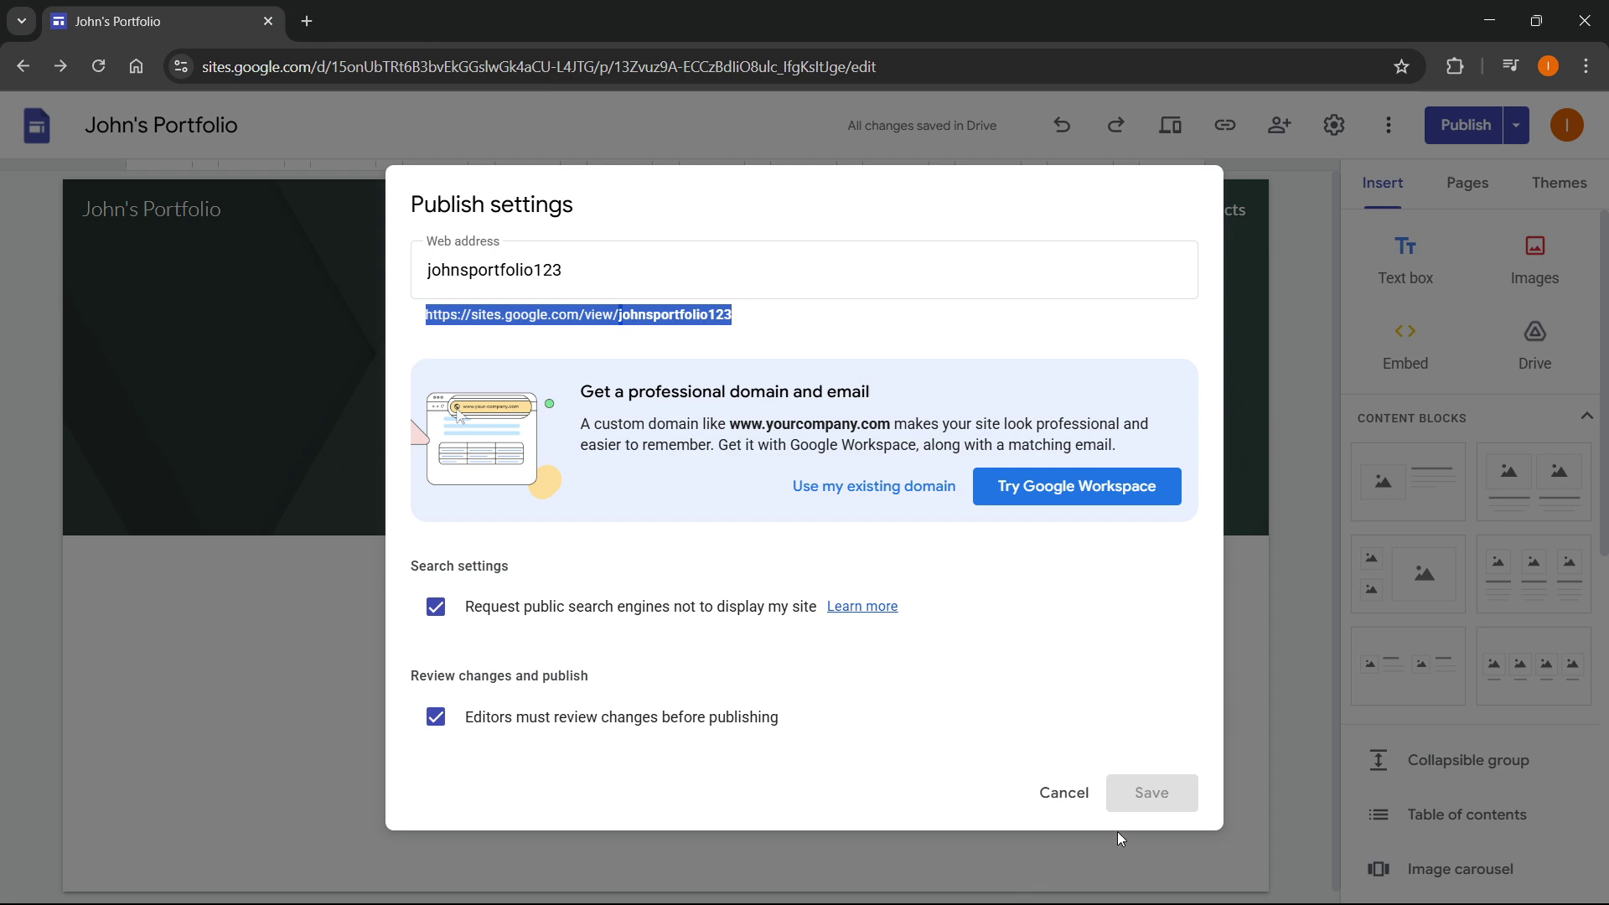
{"action": "left_click", "coordinate": [1066, 798]}
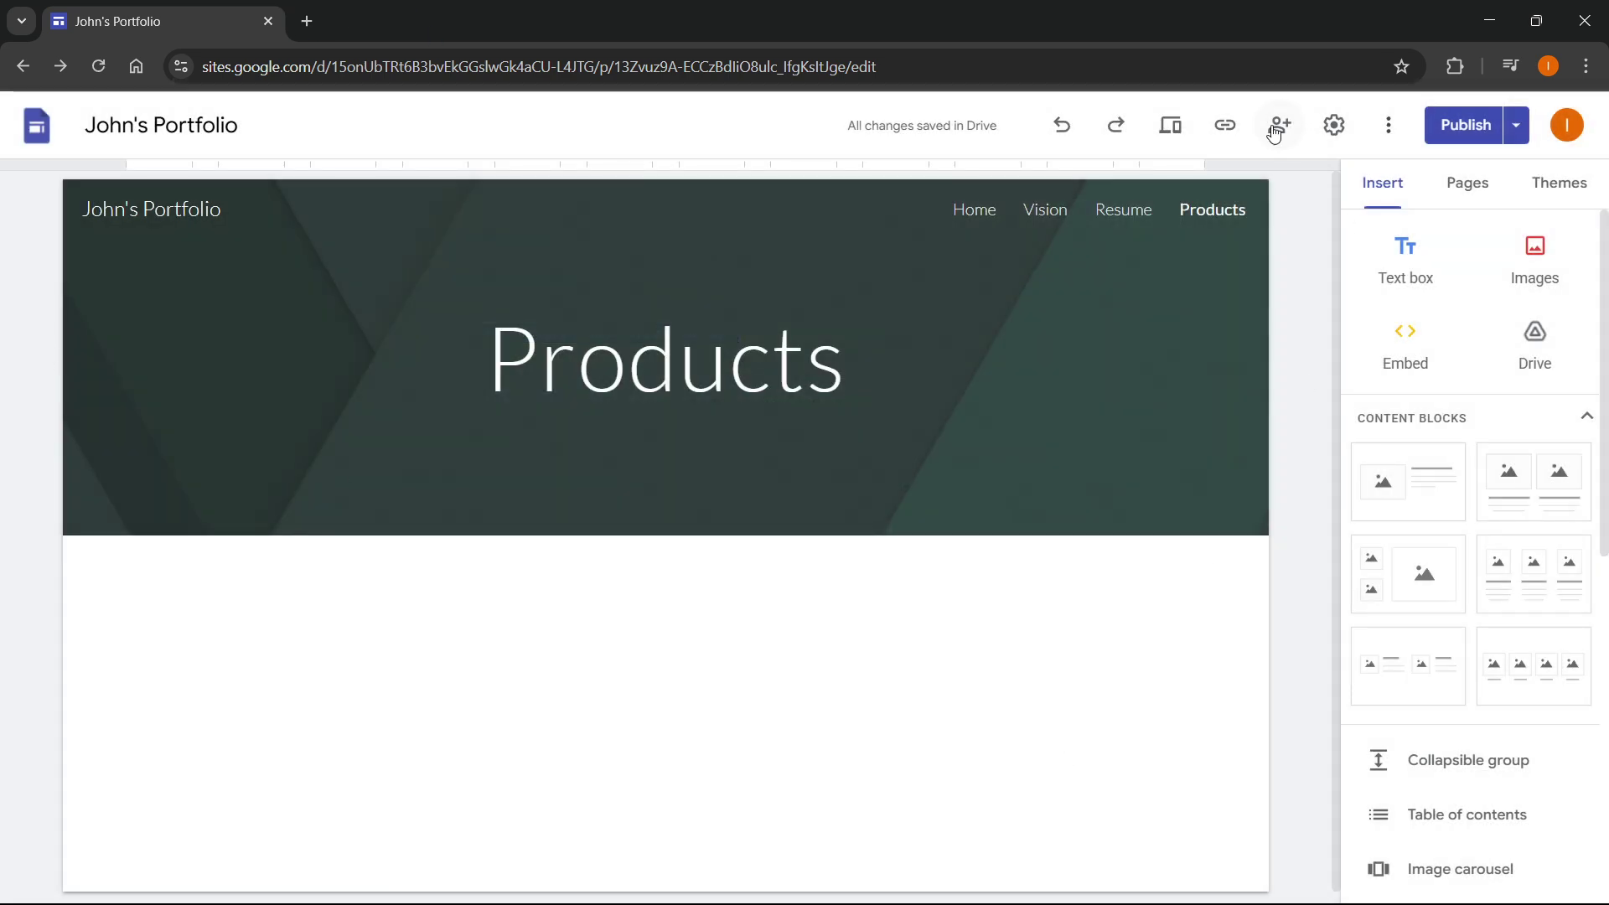